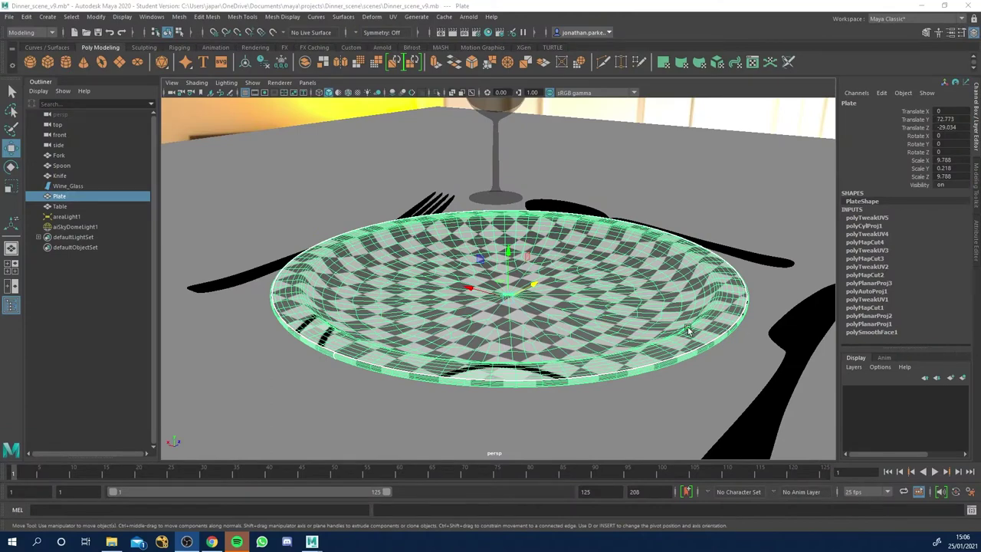
# Examine the plate's checkered UV mapping from several angles and its shells in the UV Editor.
pyautogui.keyDown('alt'); pyautogui.moveTo(689, 330); pyautogui.dragTo(519, 318); pyautogui.keyUp('alt')
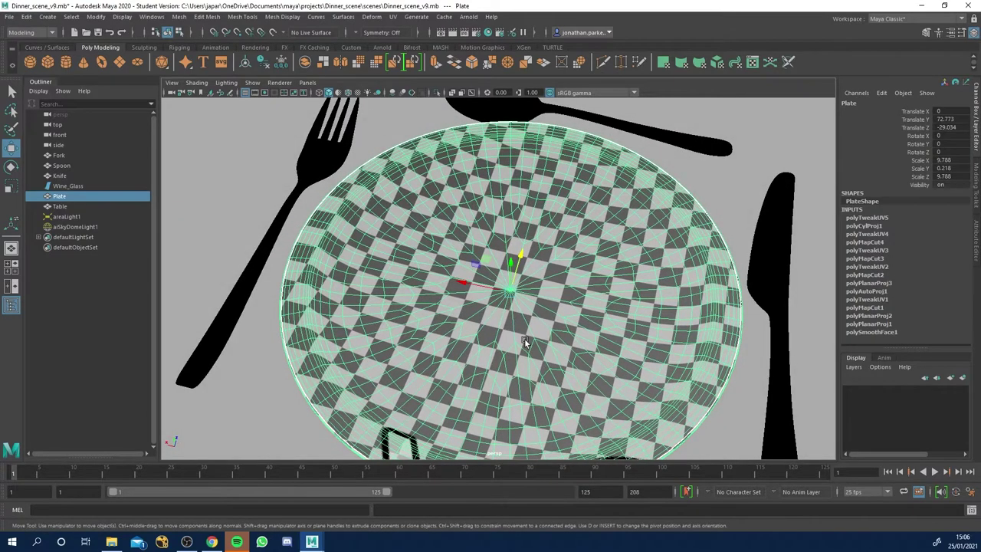
pyautogui.keyDown('alt'); pyautogui.moveTo(516, 312); pyautogui.dragTo(568, 312); pyautogui.keyUp('alt')
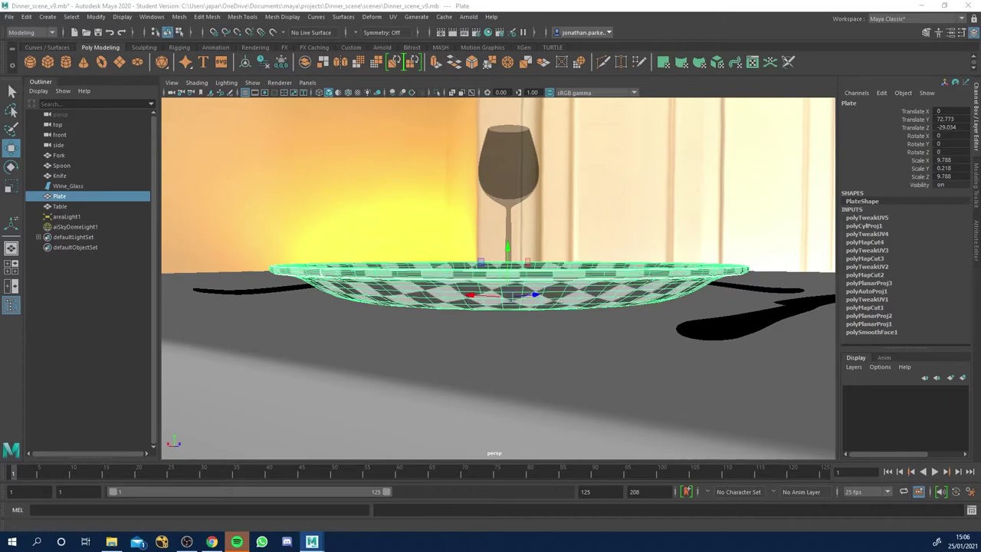
pyautogui.moveTo(980, 118); pyautogui.dragTo(602, 142)
pyautogui.scroll(6, 614, 316)
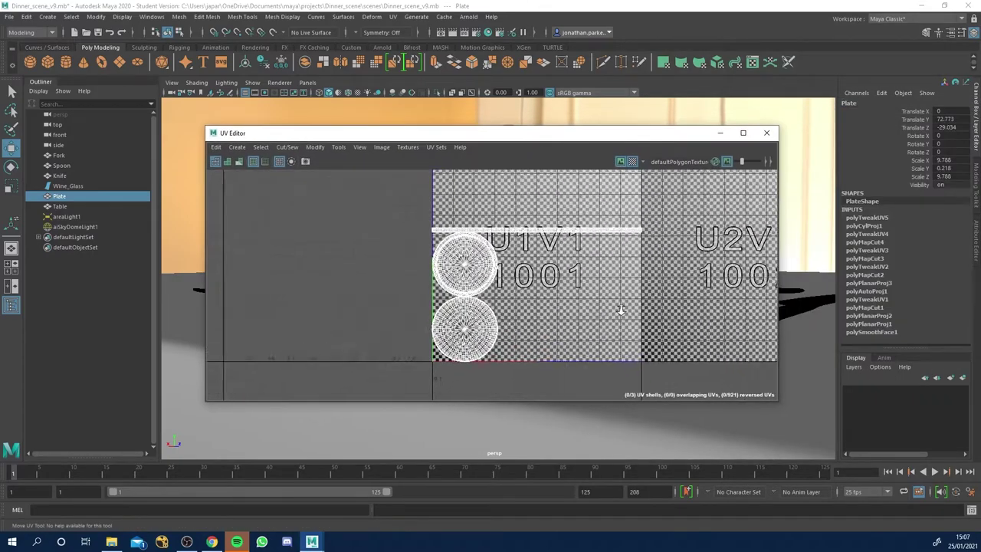
pyautogui.scroll(-2, 614, 315)
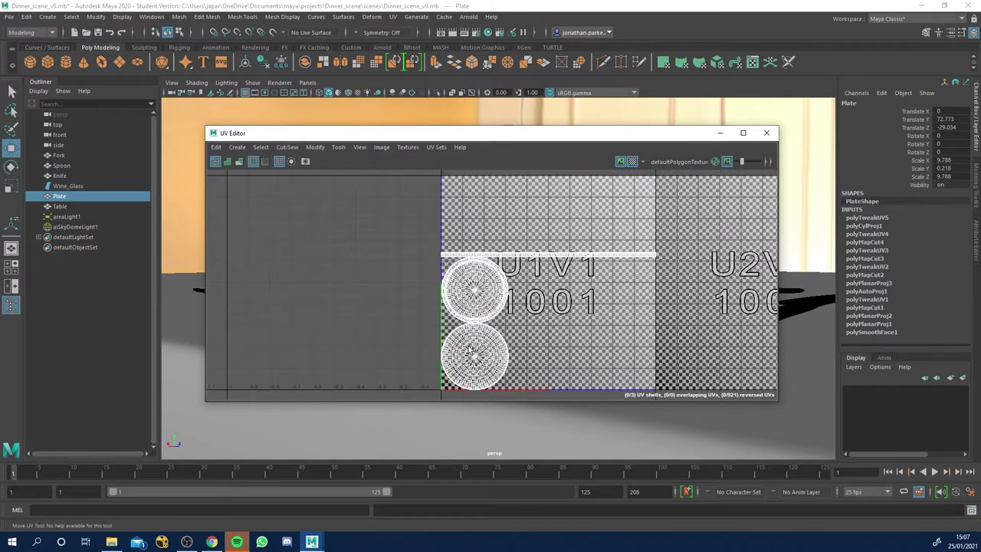
pyautogui.moveTo(519, 134); pyautogui.dragTo(839, 210)
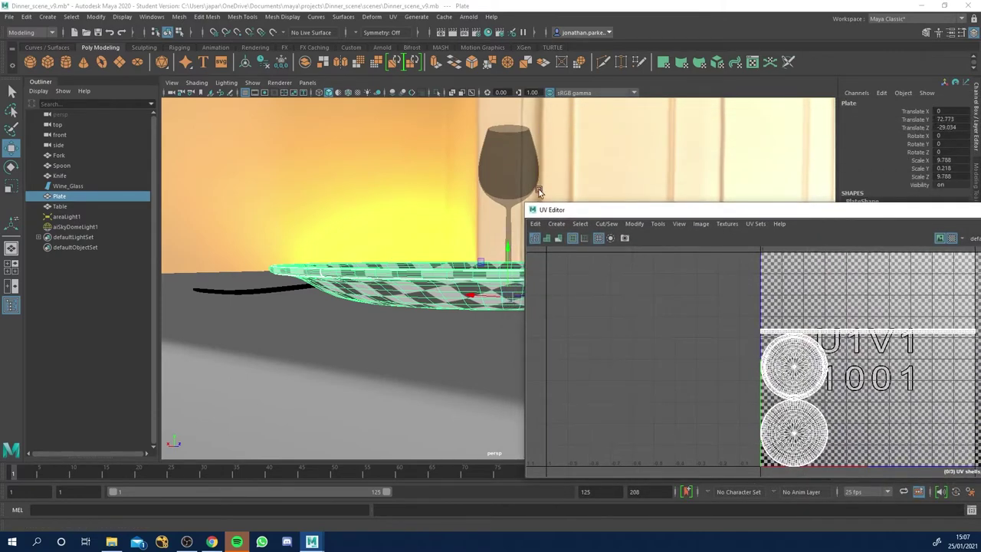
pyautogui.keyDown('alt'); pyautogui.moveTo(414, 180); pyautogui.dragTo(404, 213); pyautogui.keyUp('alt')
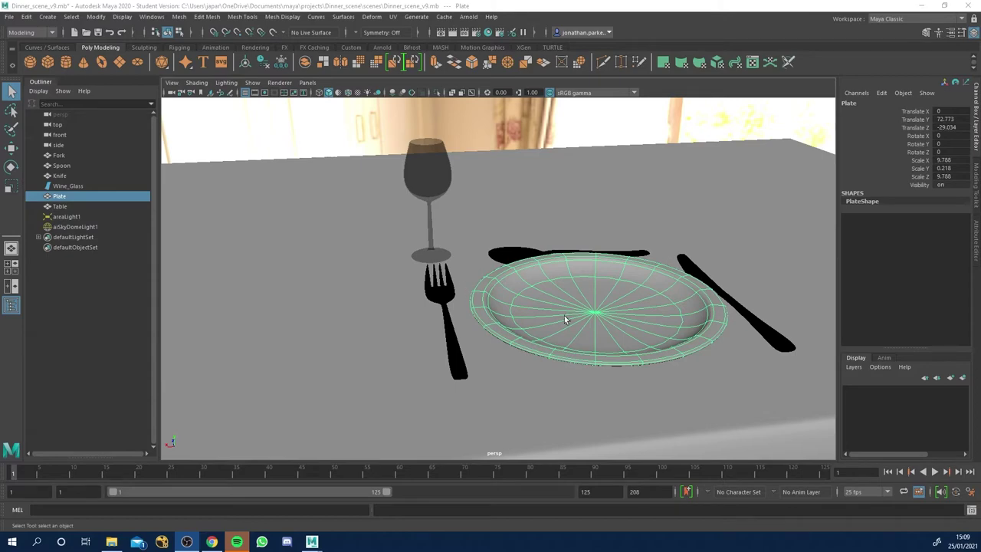
# Compare the plate's unsmoothed mesh with its smooth mesh preview.
pyautogui.keyDown('alt'); pyautogui.moveTo(566, 325); pyautogui.dragTo(549, 266); pyautogui.keyUp('alt')
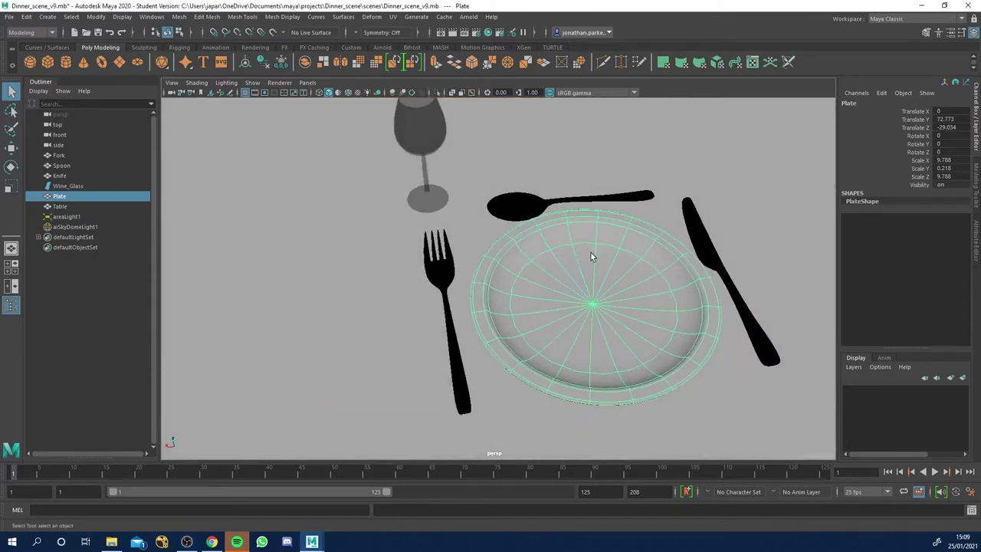
pyautogui.keyDown('alt'); pyautogui.moveTo(629, 320); pyautogui.dragTo(629, 291); pyautogui.keyUp('alt')
pyautogui.keyDown('alt'); pyautogui.moveTo(629, 291); pyautogui.dragTo(658, 301, button='right'); pyautogui.keyUp('alt')
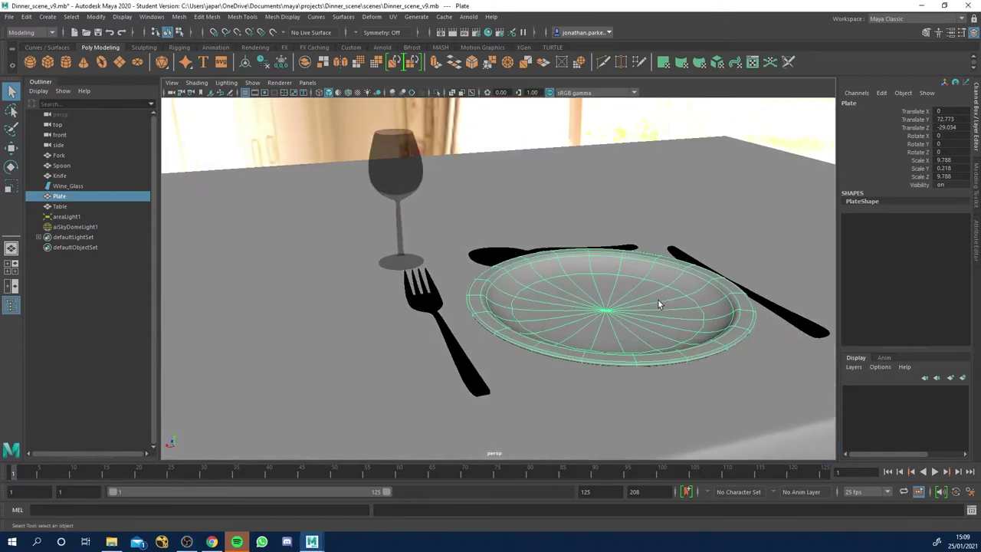
pyautogui.keyDown('alt'); pyautogui.moveTo(658, 301); pyautogui.dragTo(546, 304, button='middle'); pyautogui.keyUp('alt')
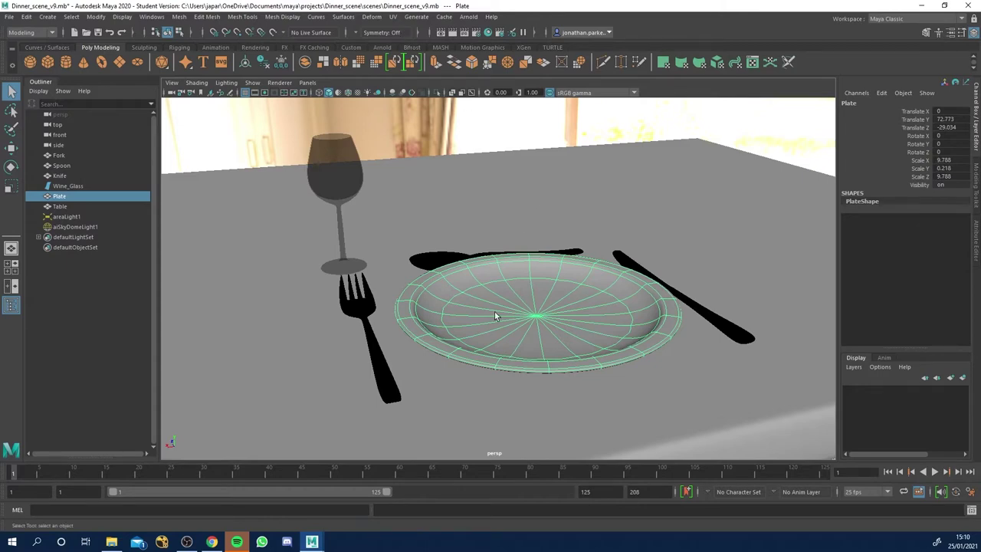
pyautogui.press('1')
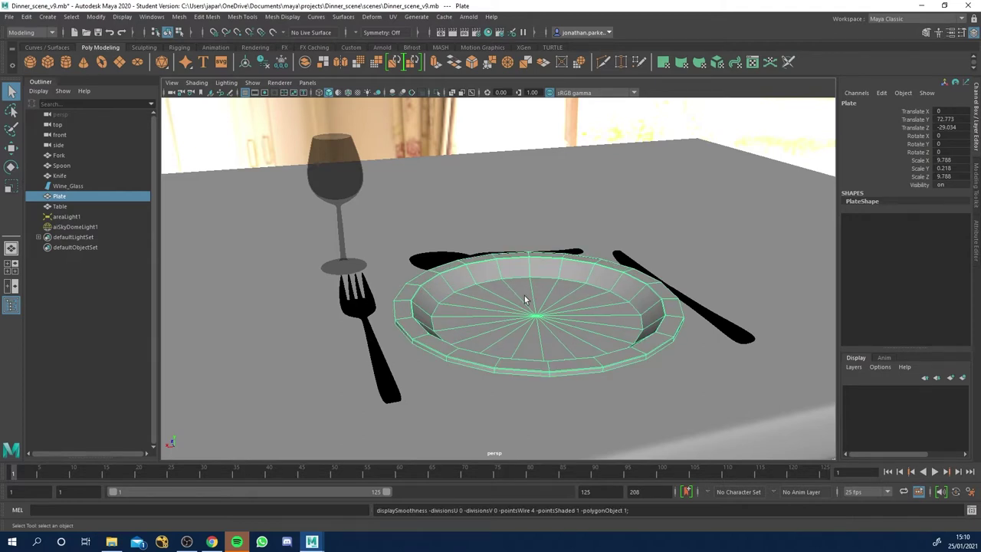
pyautogui.press('3')
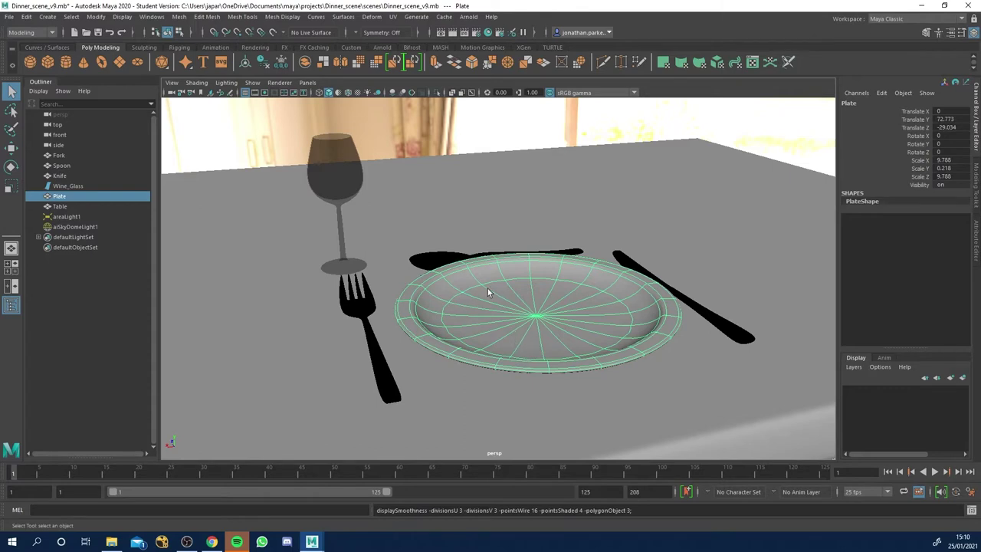
# Convert the plate's smooth mesh preview to polygons and reselect the plate in object mode.
pyautogui.click(97, 16)
pyautogui.moveTo(154, 264)
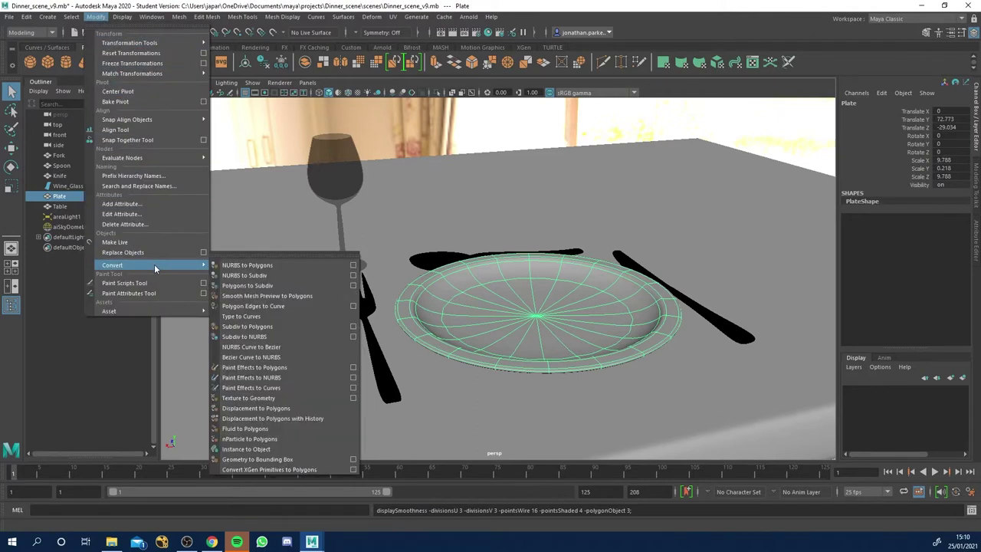
pyautogui.click(251, 298)
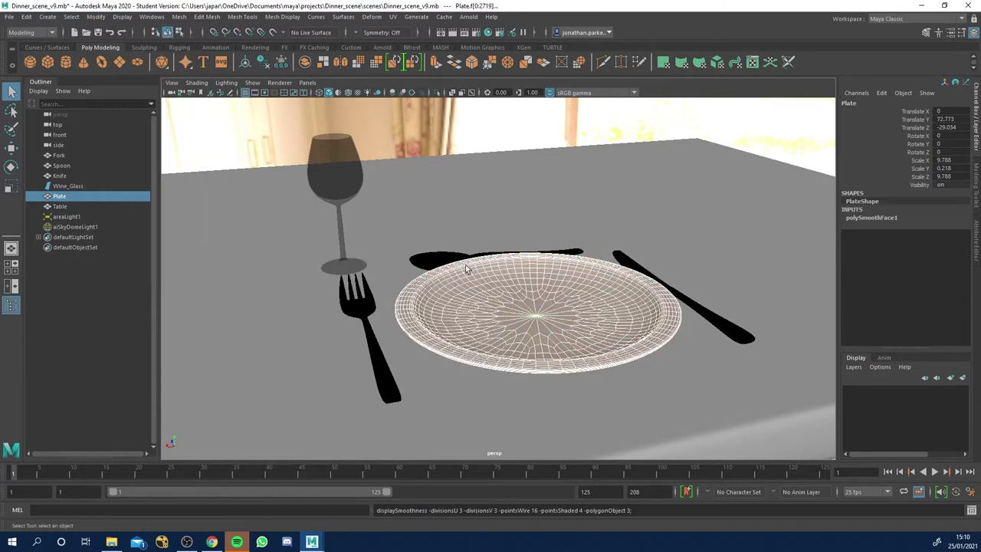
pyautogui.press('F8')
pyautogui.click(490, 204)
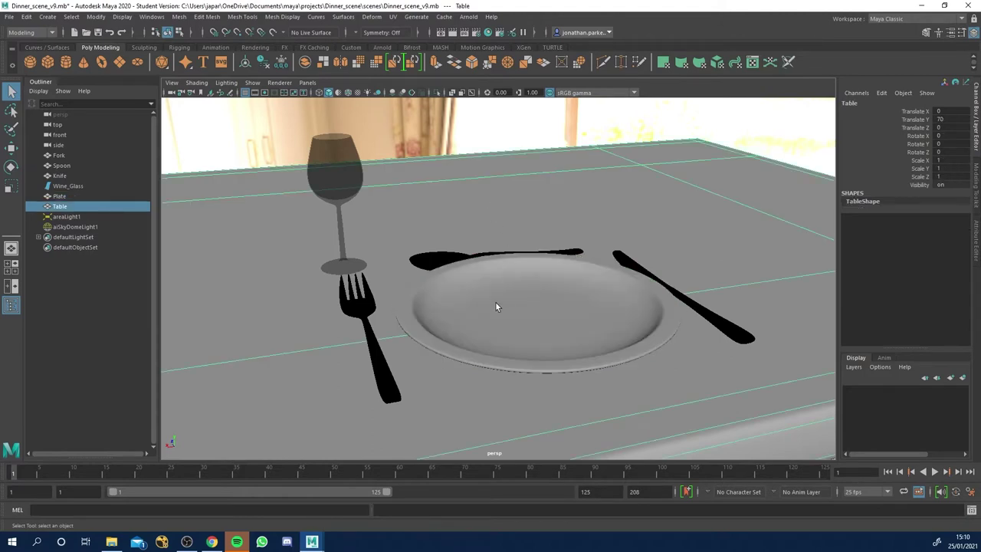
pyautogui.click(495, 306)
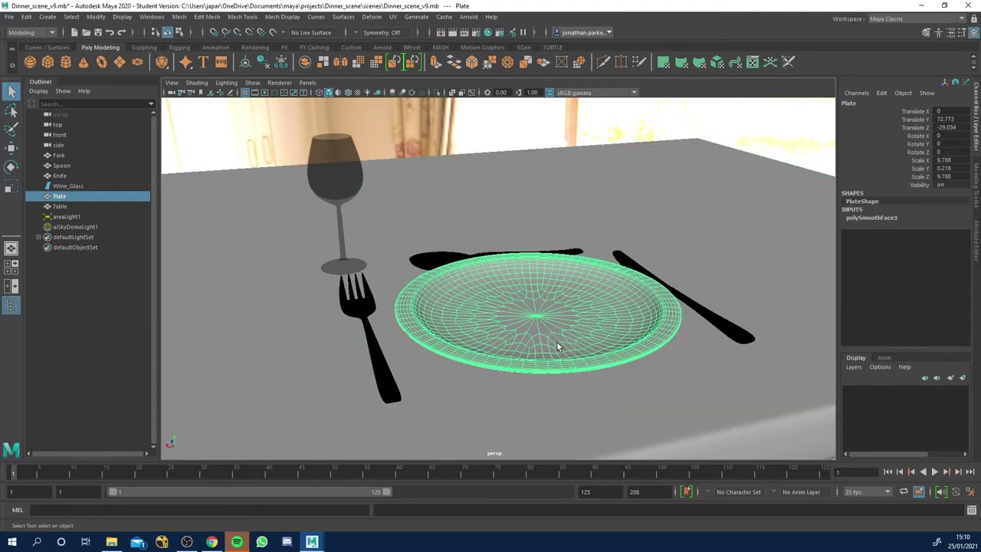
pyautogui.keyDown('alt'); pyautogui.moveTo(554, 317); pyautogui.dragTo(556, 323); pyautogui.keyUp('alt')
pyautogui.click(393, 16)
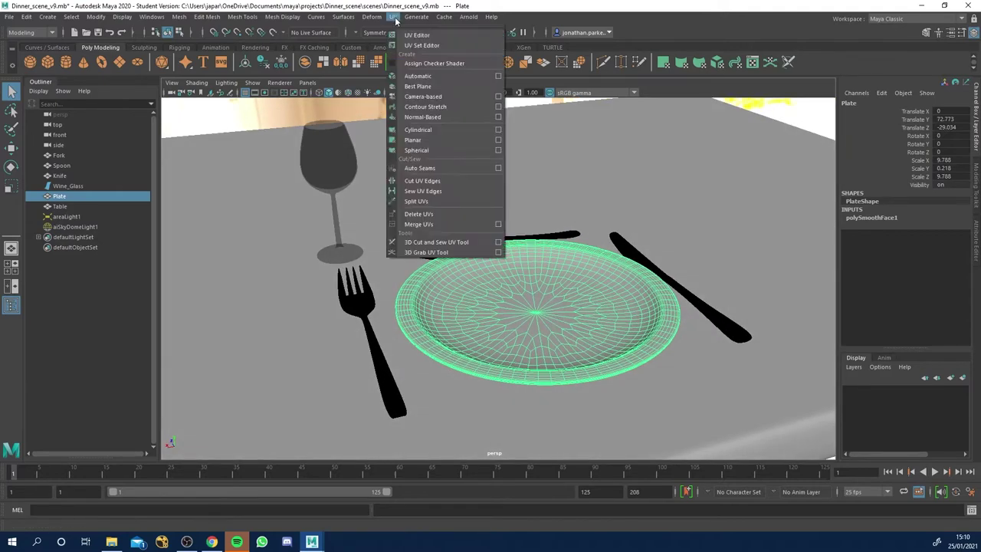
pyautogui.click(414, 36)
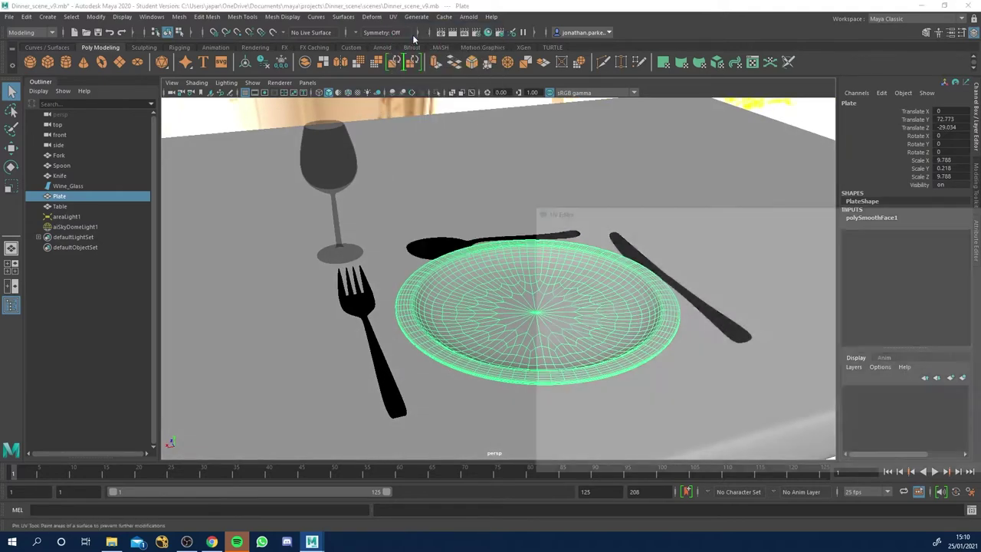
pyautogui.moveTo(740, 225); pyautogui.dragTo(394, 127)
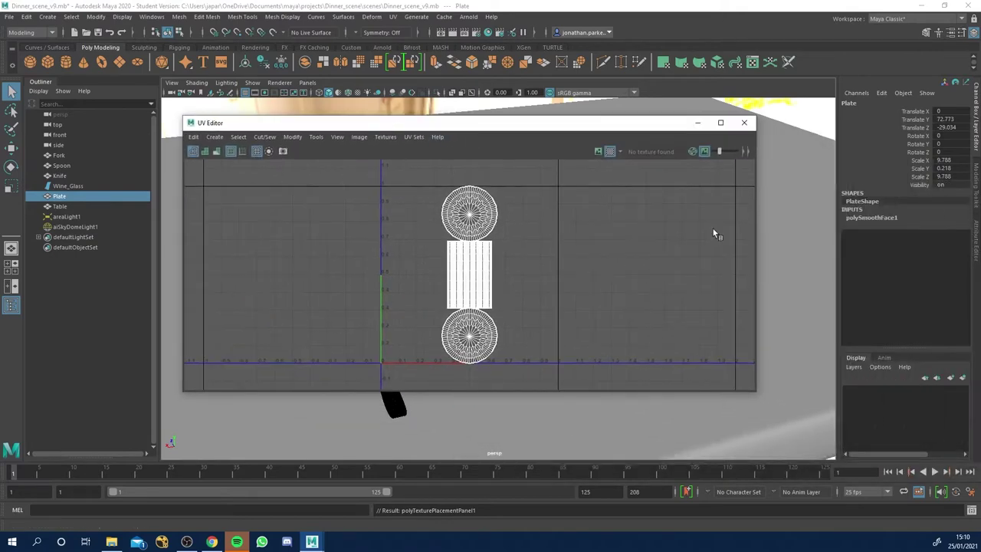
pyautogui.moveTo(758, 231); pyautogui.dragTo(506, 231)
pyautogui.moveTo(329, 121); pyautogui.dragTo(436, 175)
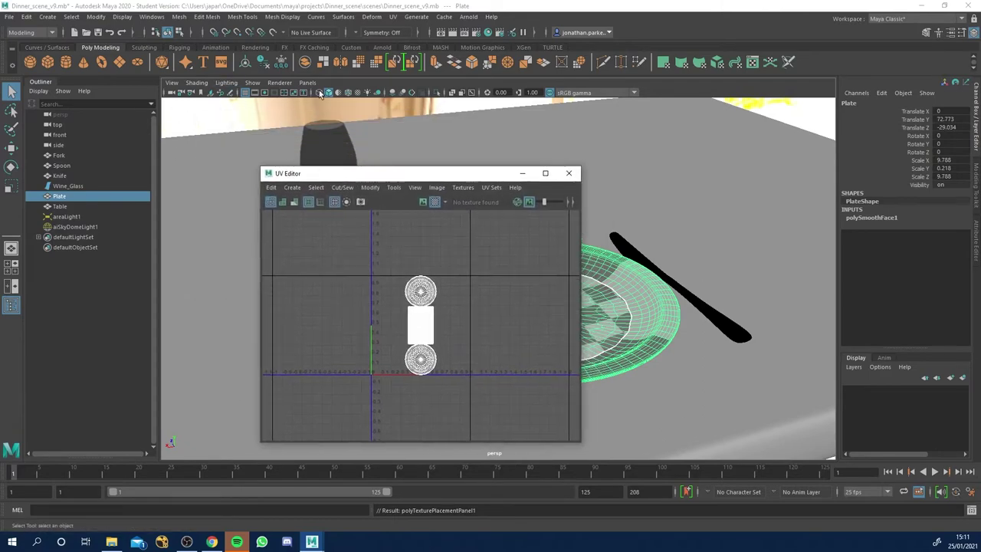
pyautogui.click(570, 173)
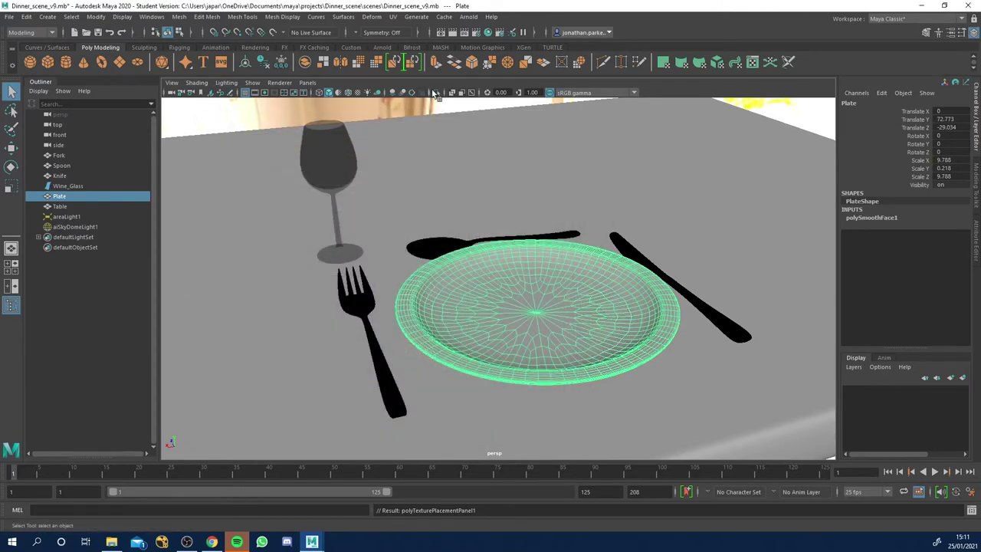
# Split the workspace into two side-by-side panes and show the UV Editor beside the perspective view.
pyautogui.click(306, 83)
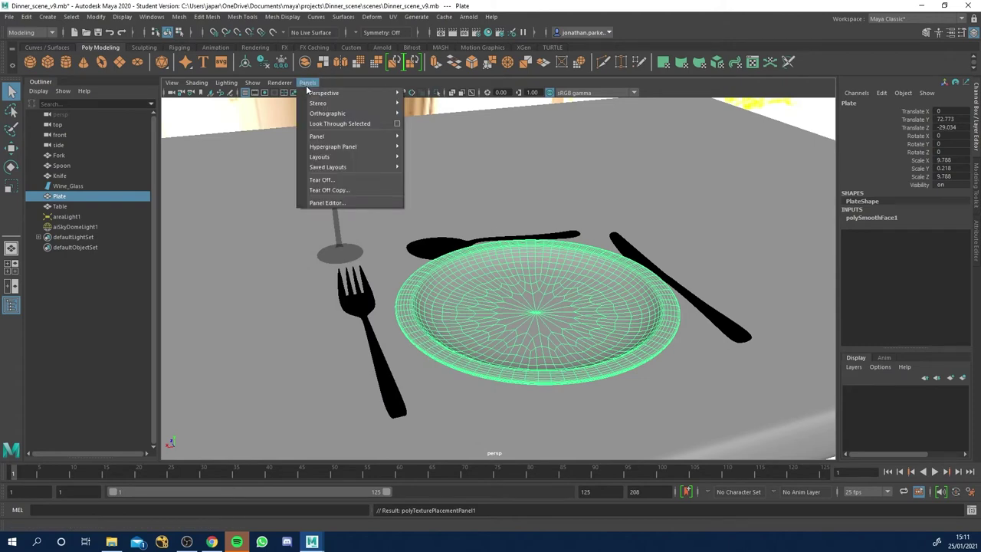
pyautogui.moveTo(334, 159)
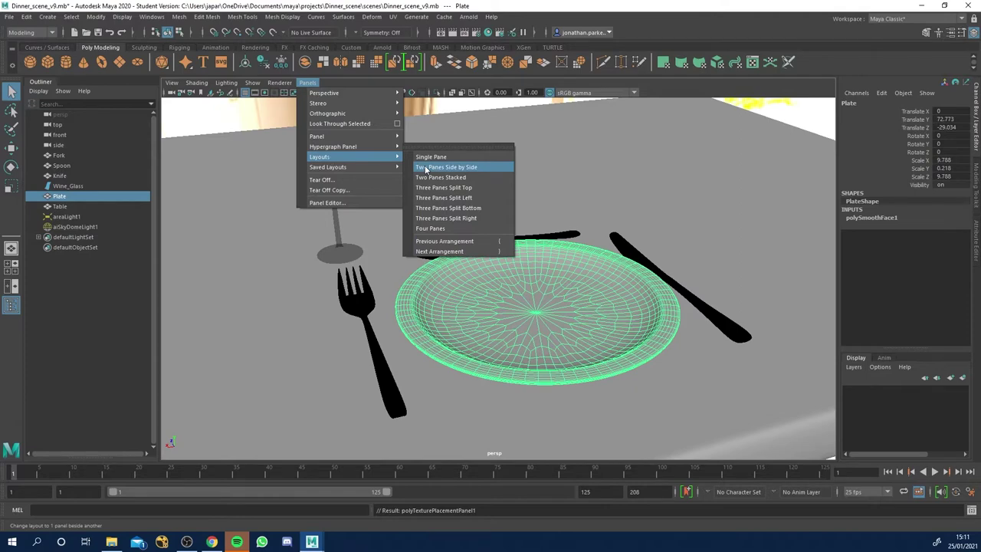
pyautogui.click(427, 168)
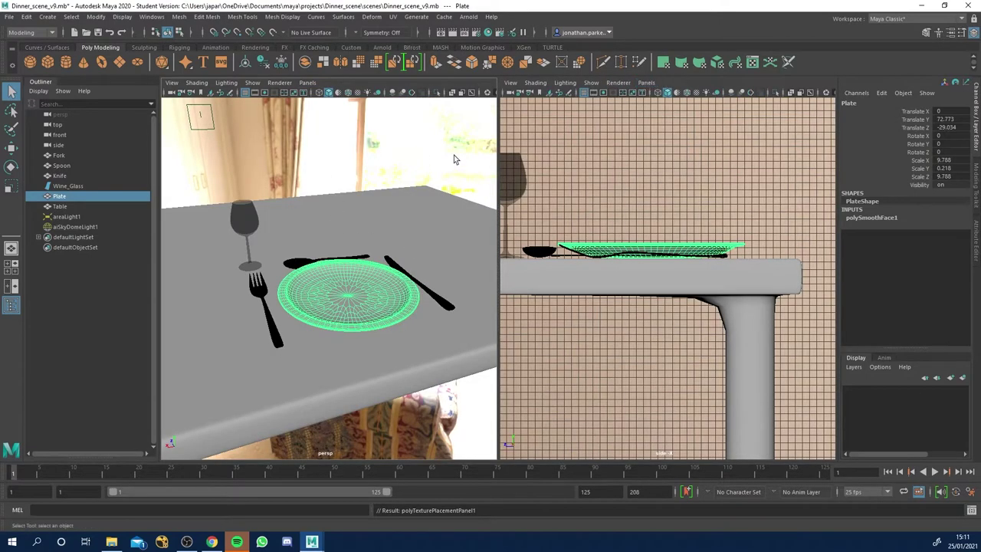
pyautogui.click(647, 82)
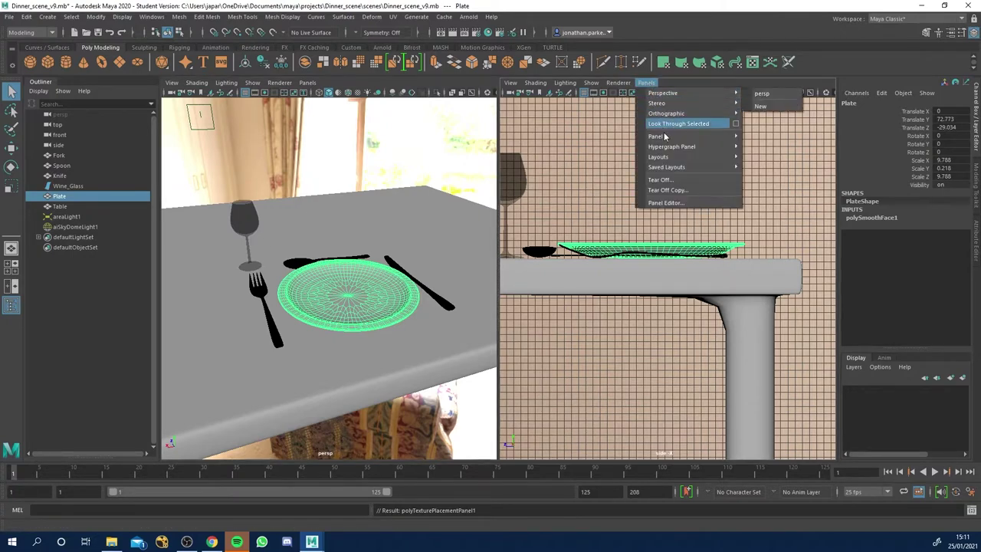
pyautogui.moveTo(666, 135)
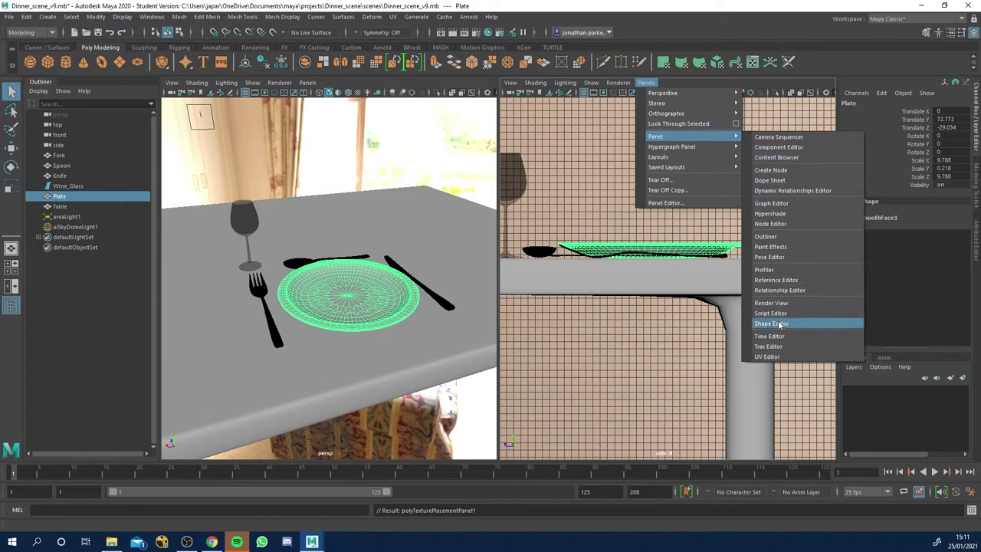
pyautogui.click(770, 356)
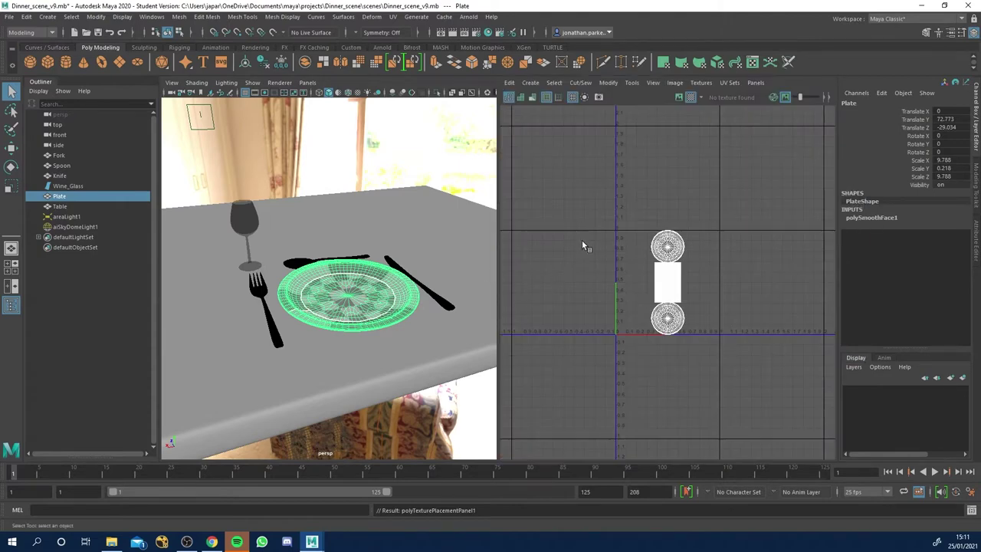
# Examine the UV layouts and checker patterns of the plate and table by selecting objects in turn, finishing with the plate selected.
pyautogui.scroll(8, 613, 271)
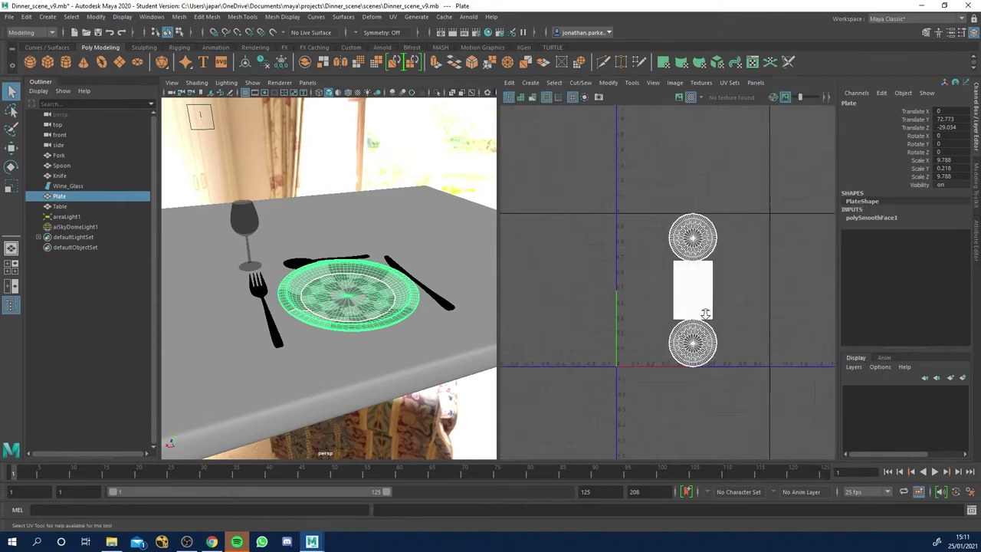
pyautogui.scroll(-5, 657, 303)
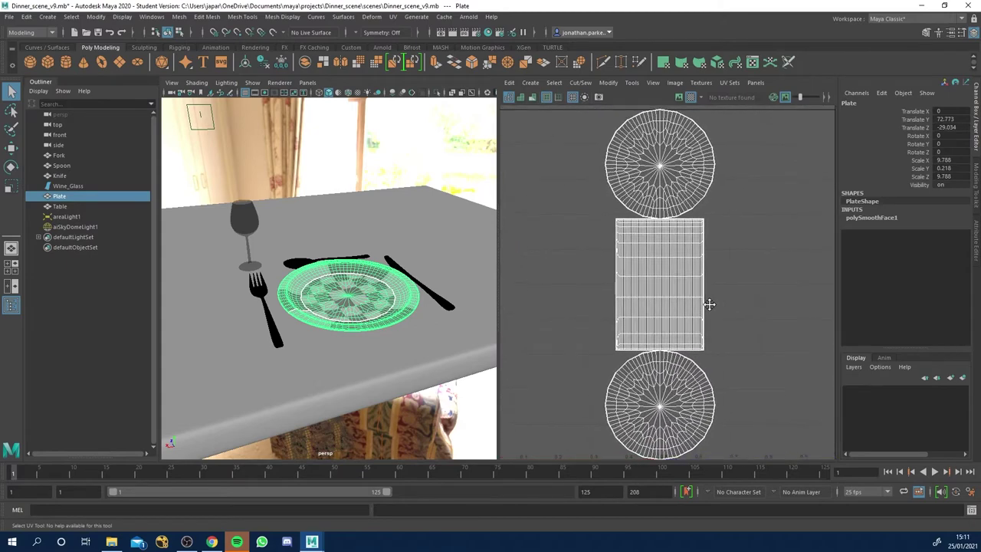
pyautogui.scroll(3, 409, 340)
pyautogui.scroll(-2, 409, 340)
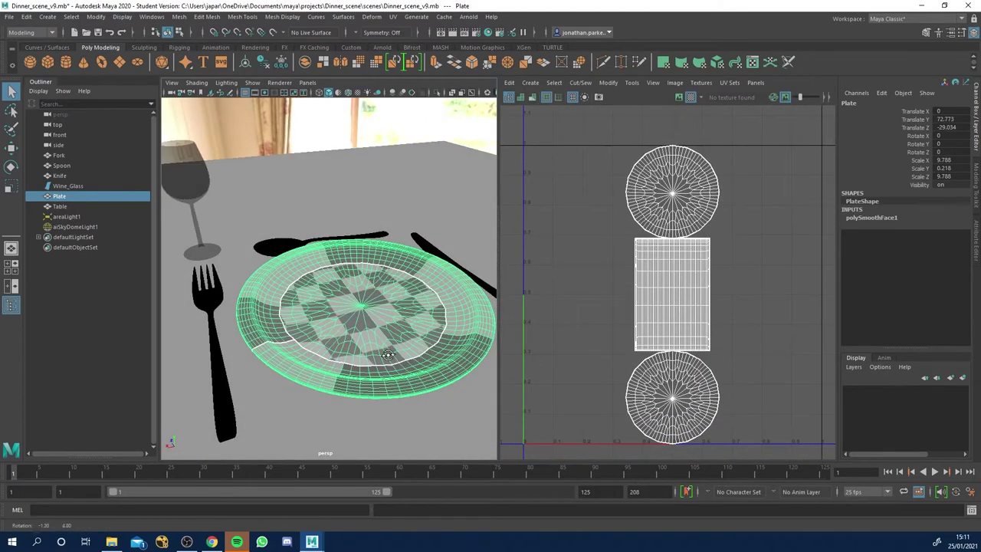
pyautogui.click(408, 165)
pyautogui.scroll(5, 410, 216)
pyautogui.scroll(-5, 410, 215)
pyautogui.click(334, 280)
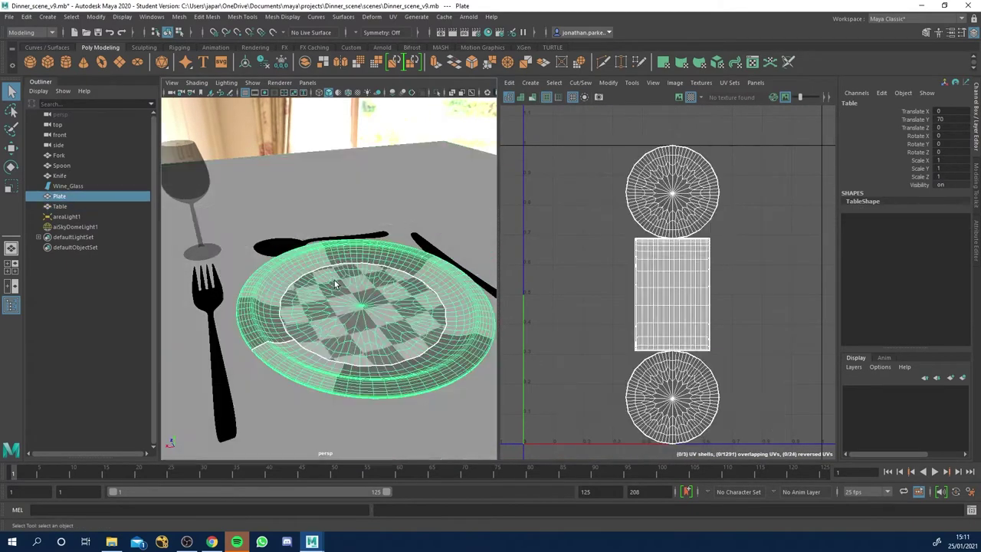
pyautogui.click(393, 198)
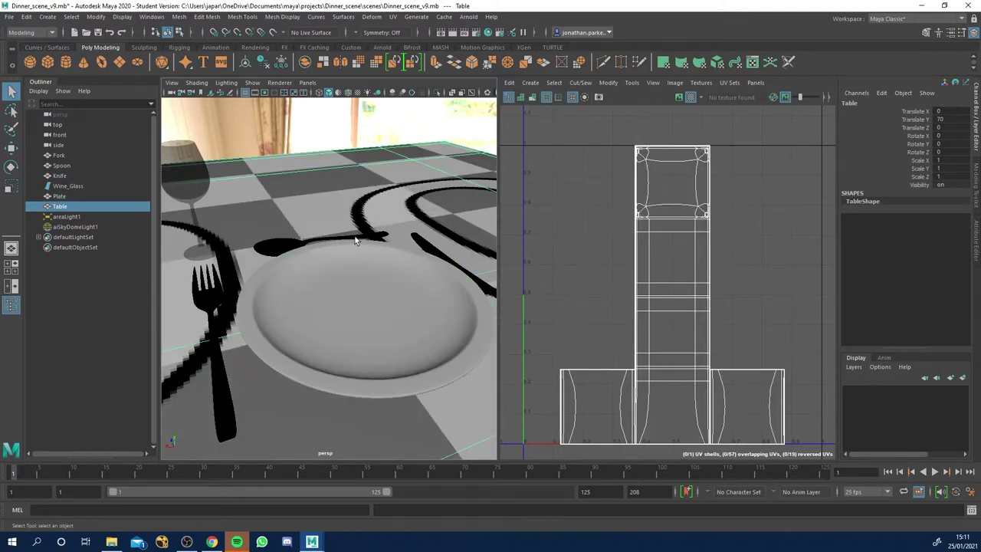
pyautogui.click(296, 314)
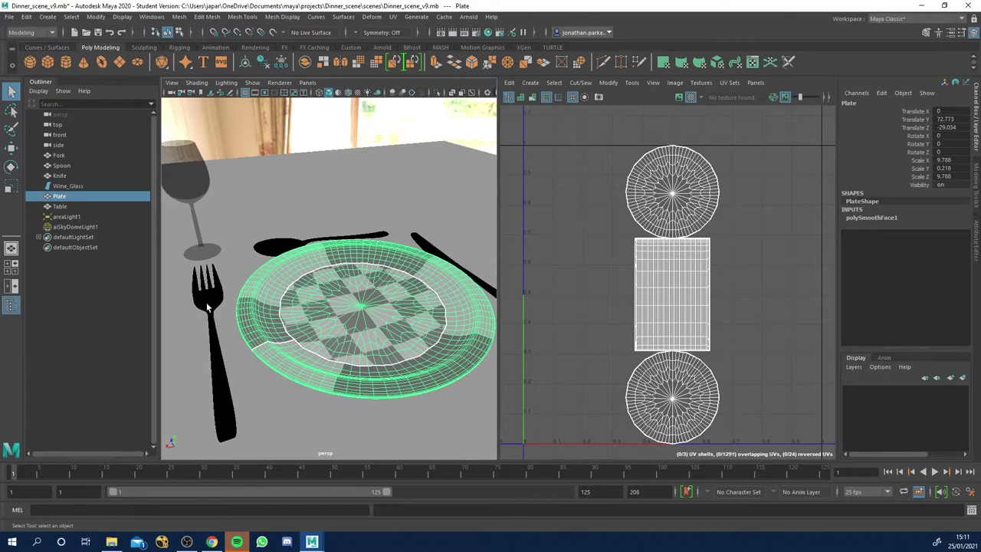
pyautogui.click(207, 306)
pyautogui.click(307, 301)
pyautogui.click(409, 196)
pyautogui.click(385, 254)
# Turn the checker map display off and back on to compare how the plate's surface looks.
pyautogui.click(690, 98)
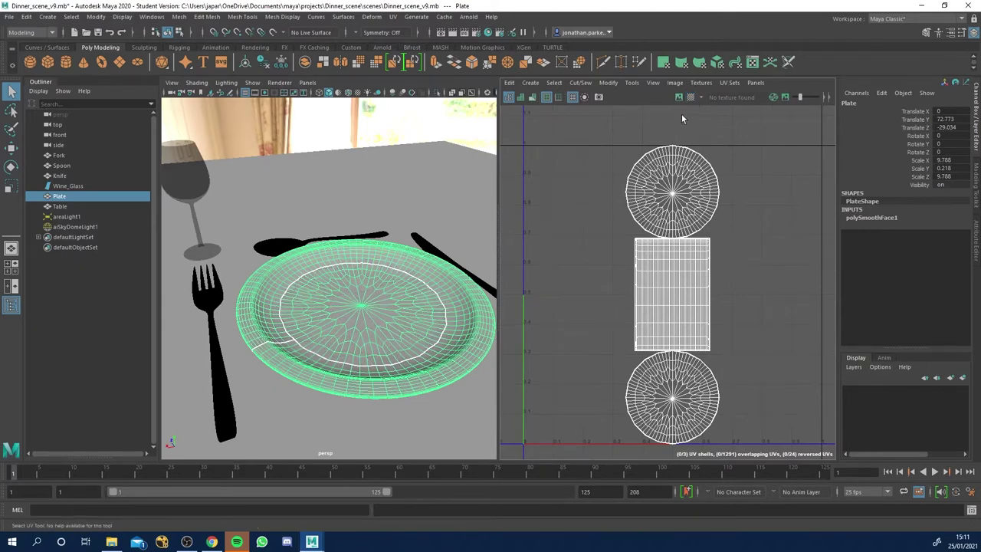
pyautogui.click(690, 97)
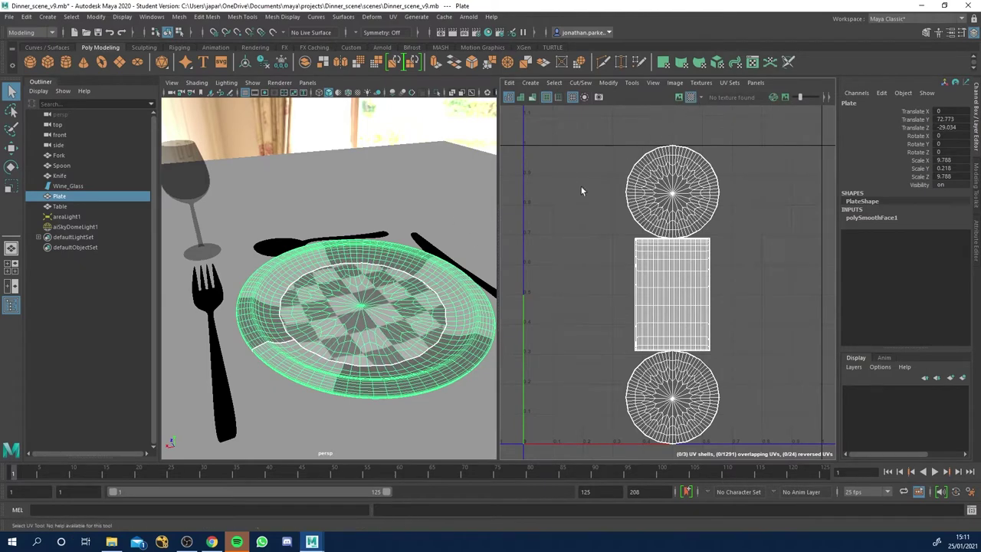
pyautogui.keyDown('alt'); pyautogui.moveTo(328, 316); pyautogui.dragTo(313, 327); pyautogui.keyUp('alt')
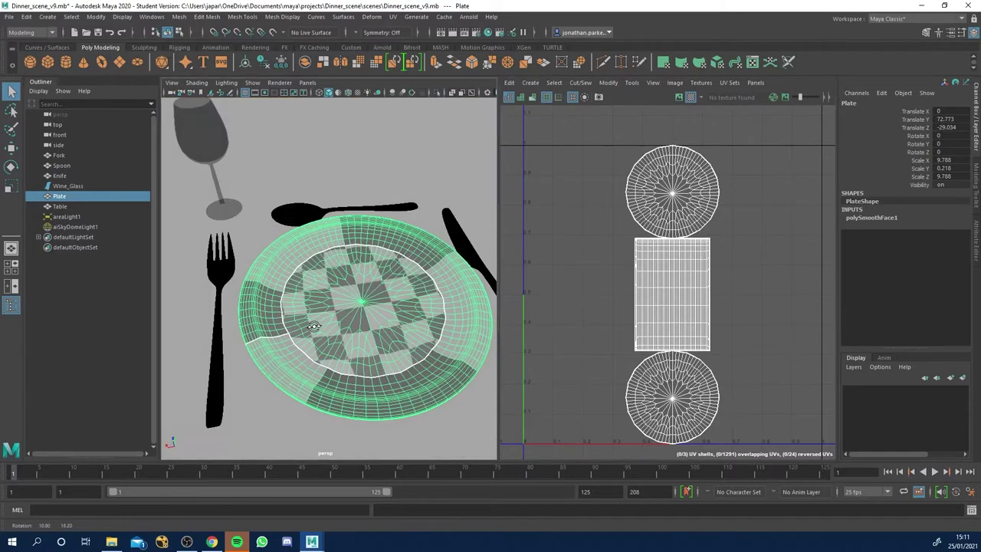
# Enter UV shell selection in the UV Editor and move the plate's upper circular shell away from the rectangular shell.
pyautogui.keyDown('alt'); pyautogui.moveTo(313, 327); pyautogui.dragTo(628, 286, button='right'); pyautogui.keyUp('alt')
pyautogui.keyDown('alt'); pyautogui.moveTo(416, 316); pyautogui.dragTo(326, 301, button='right'); pyautogui.keyUp('alt')
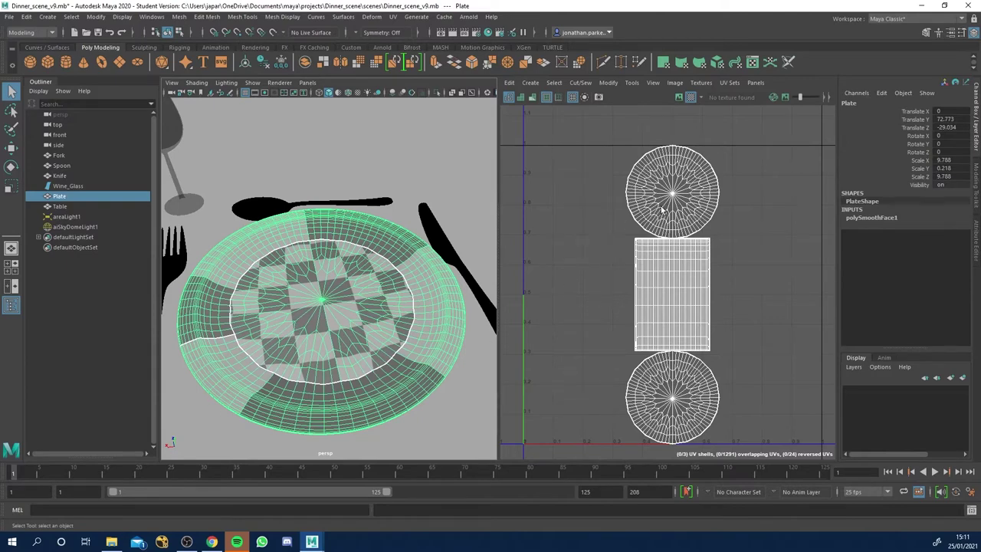
pyautogui.moveTo(663, 209); pyautogui.dragTo(633, 189, button='right')
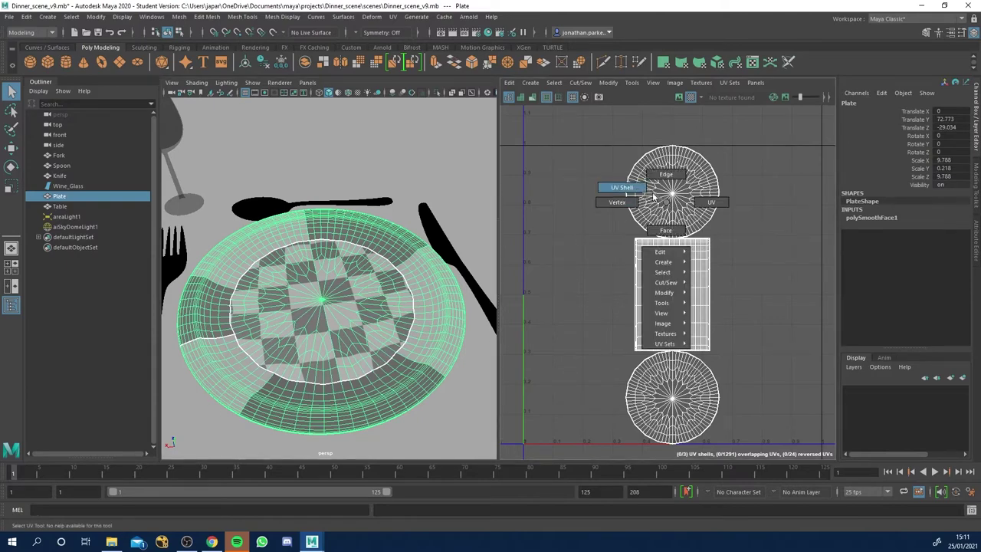
pyautogui.moveTo(638, 193); pyautogui.dragTo(639, 191, button='right')
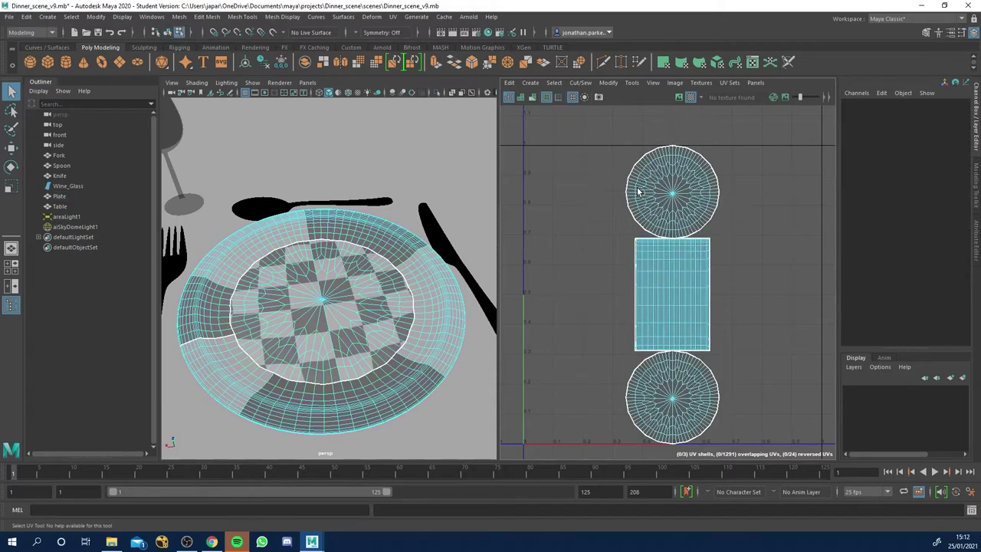
pyautogui.click(646, 181)
pyautogui.click(644, 185)
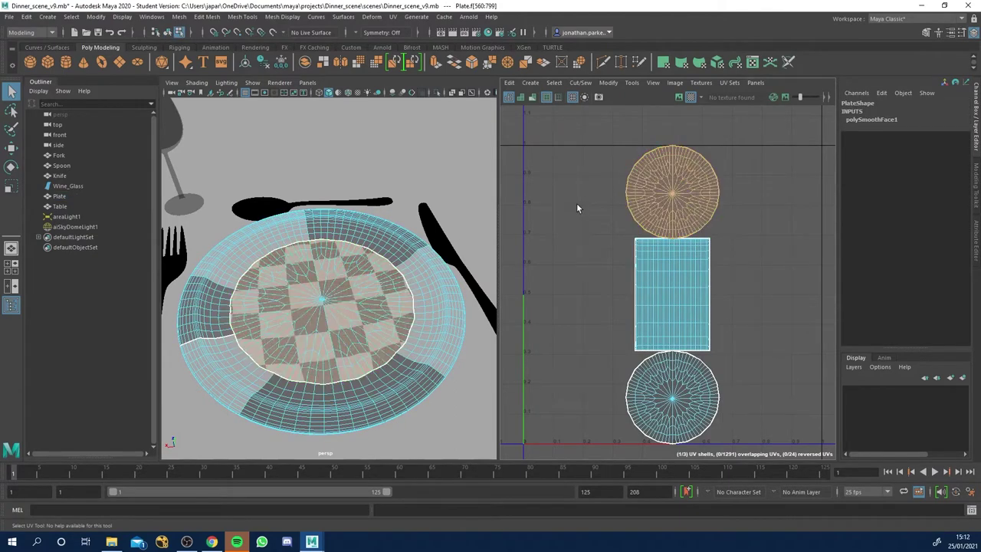
pyautogui.press('w')
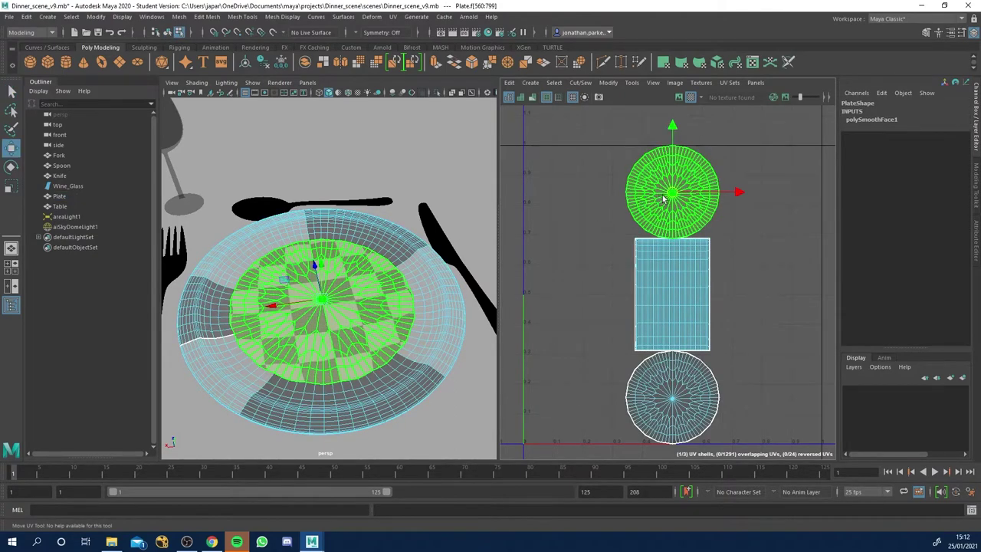
pyautogui.moveTo(668, 203); pyautogui.dragTo(579, 212)
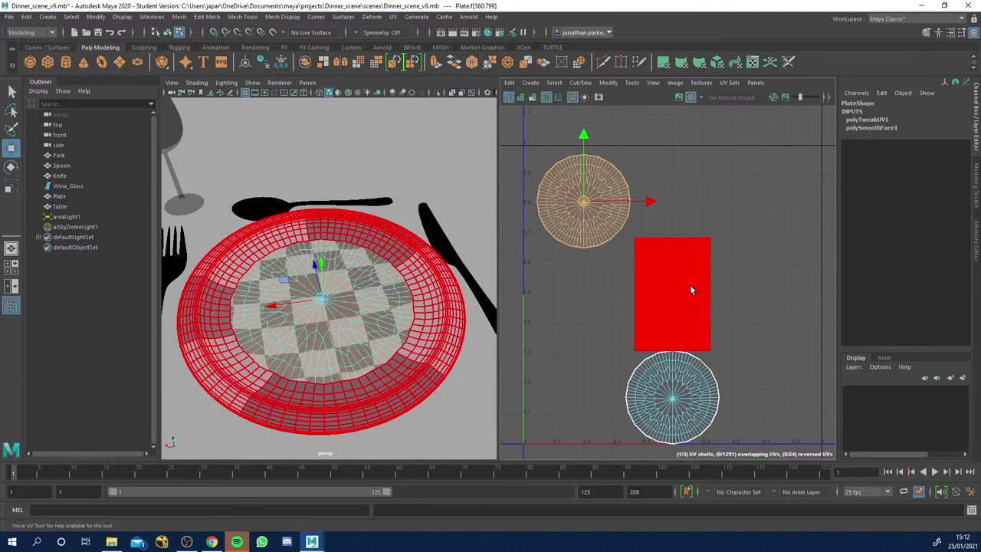
# Select the plate's rectangular rim shell and shift it slightly up and to the right in UV space.
pyautogui.click(663, 286)
pyautogui.keyDown('alt'); pyautogui.moveTo(387, 360); pyautogui.dragTo(414, 368); pyautogui.keyUp('alt')
pyautogui.moveTo(672, 295); pyautogui.dragTo(691, 277)
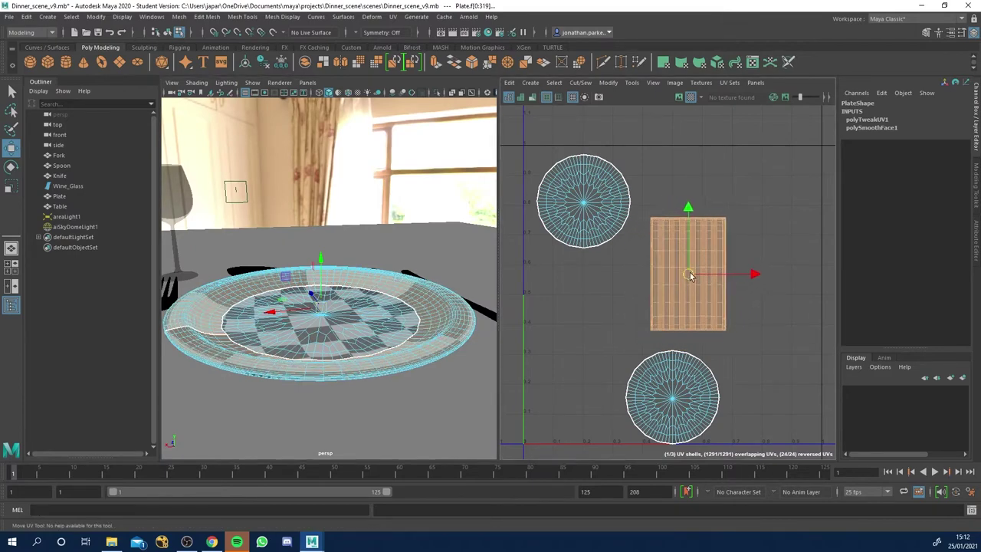
# Select the circular and rectangular shells in turn to examine which areas of the plate each one covers.
pyautogui.click(673, 395)
pyautogui.keyDown('alt'); pyautogui.moveTo(398, 307); pyautogui.dragTo(414, 358); pyautogui.keyUp('alt')
pyautogui.click(559, 233)
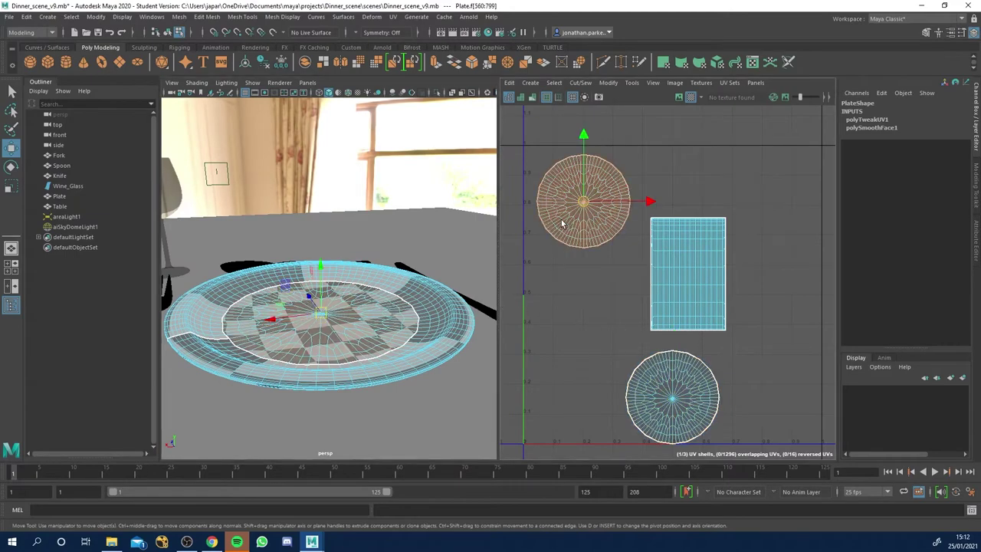
pyautogui.keyDown('alt'); pyautogui.moveTo(230, 222); pyautogui.dragTo(227, 259); pyautogui.keyUp('alt')
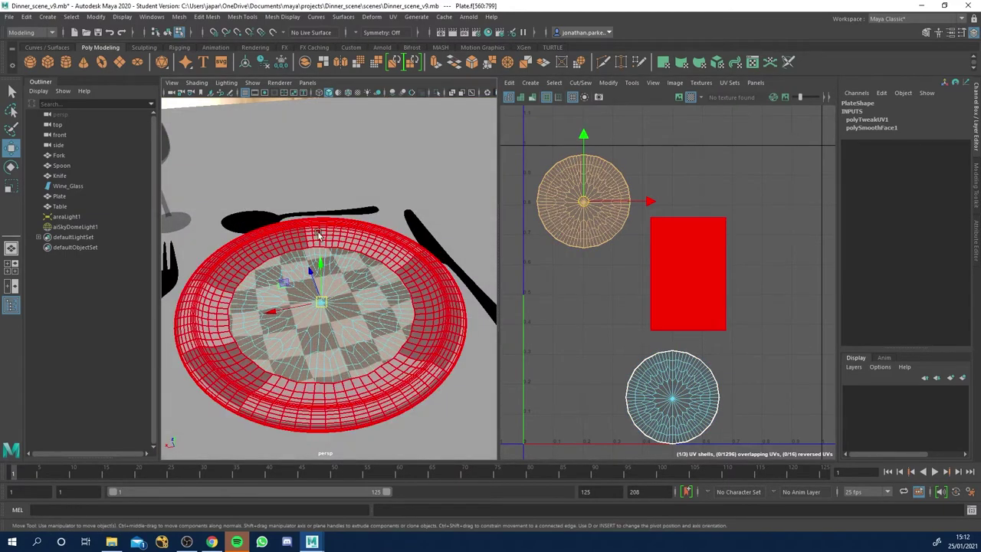
pyautogui.keyDown('alt'); pyautogui.moveTo(426, 372); pyautogui.dragTo(422, 368); pyautogui.keyUp('alt')
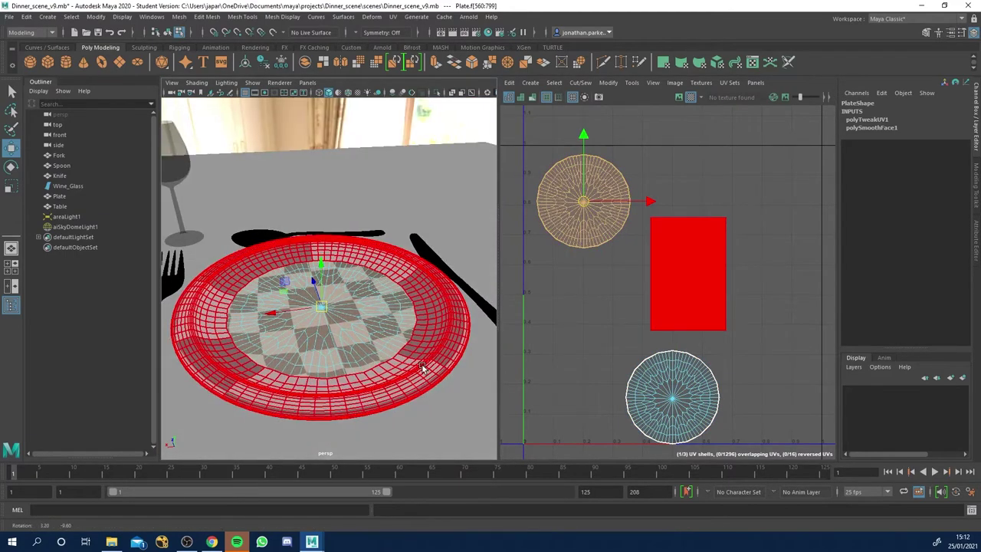
pyautogui.click(674, 281)
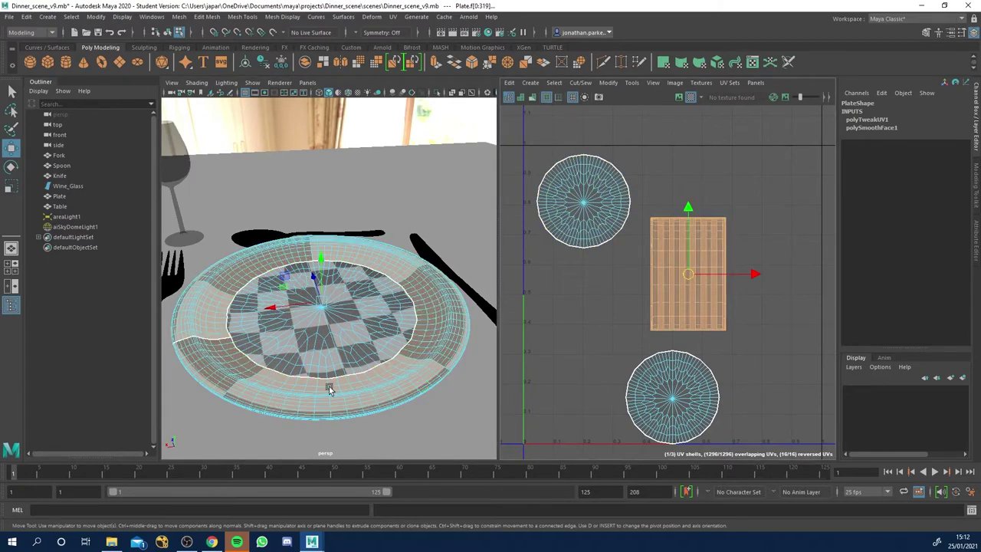
pyautogui.keyDown('alt'); pyautogui.moveTo(328, 386); pyautogui.dragTo(325, 414); pyautogui.keyUp('alt')
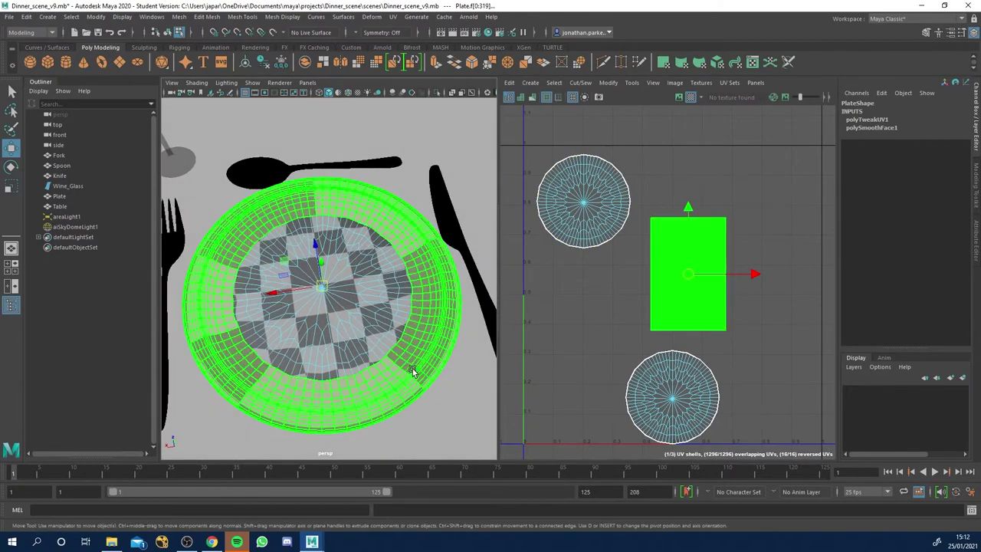
# Return the plate to object mode, isolate it in the perspective view and inspect its underside.
pyautogui.click(781, 271)
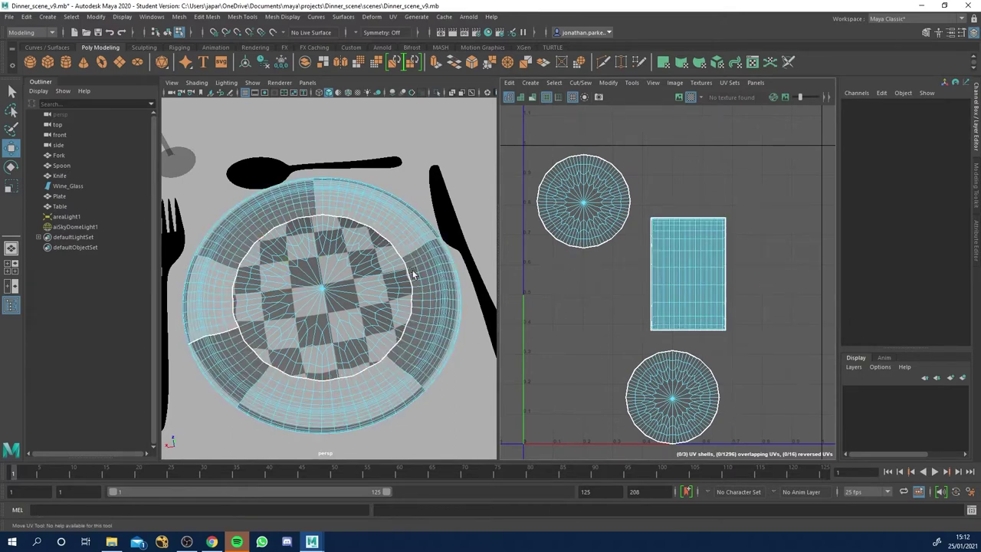
pyautogui.rightClick(329, 260)
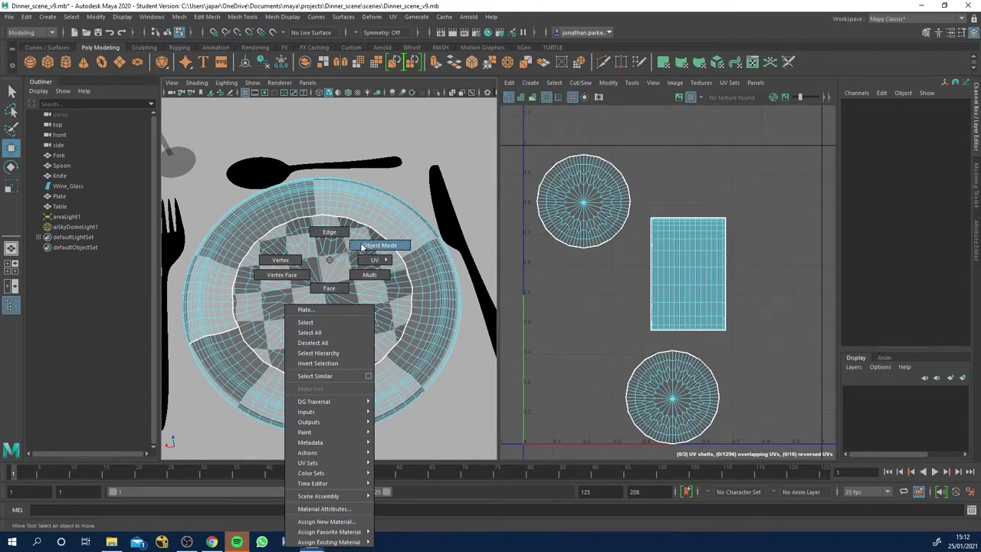
pyautogui.click(362, 245)
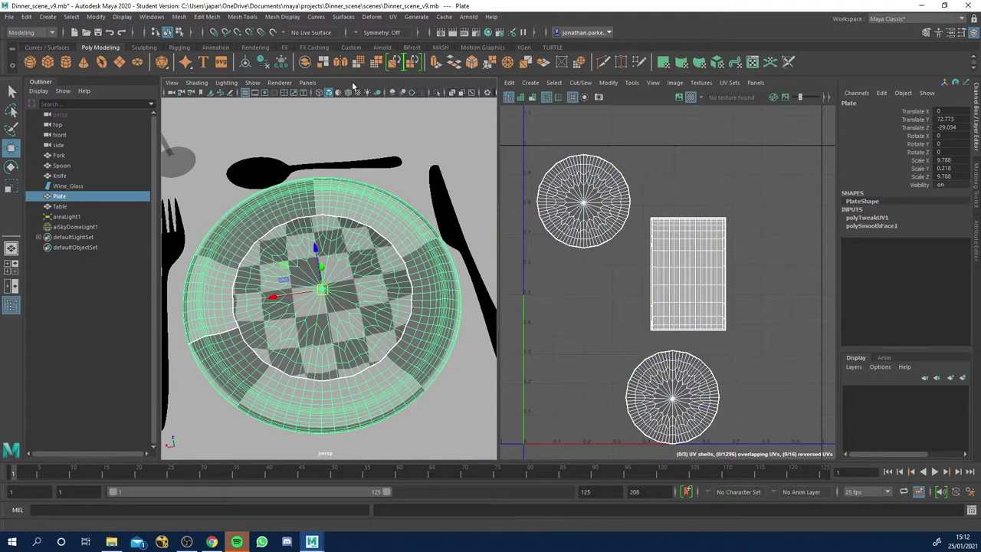
pyautogui.click(437, 93)
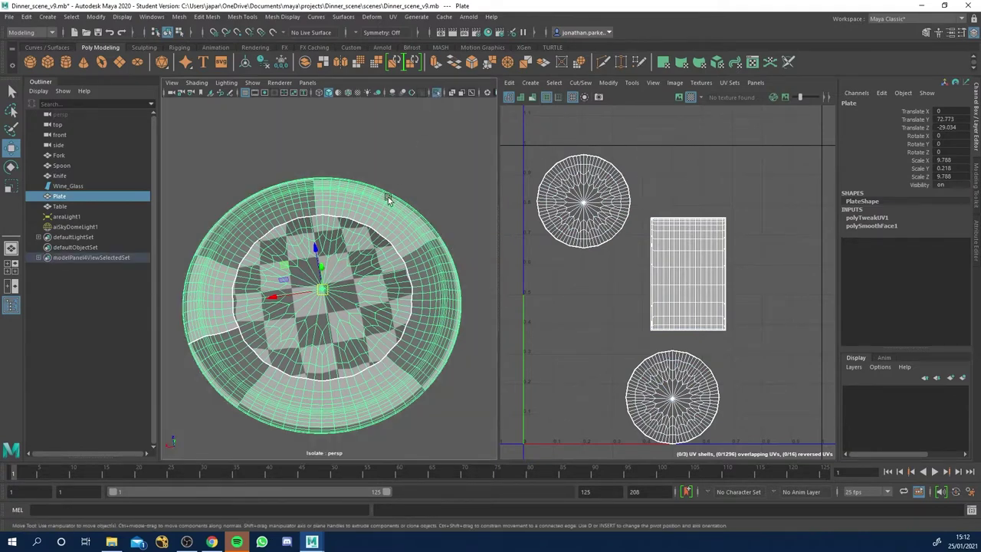
pyautogui.keyDown('alt'); pyautogui.moveTo(375, 247); pyautogui.dragTo(373, 161); pyautogui.keyUp('alt')
pyautogui.click(397, 147)
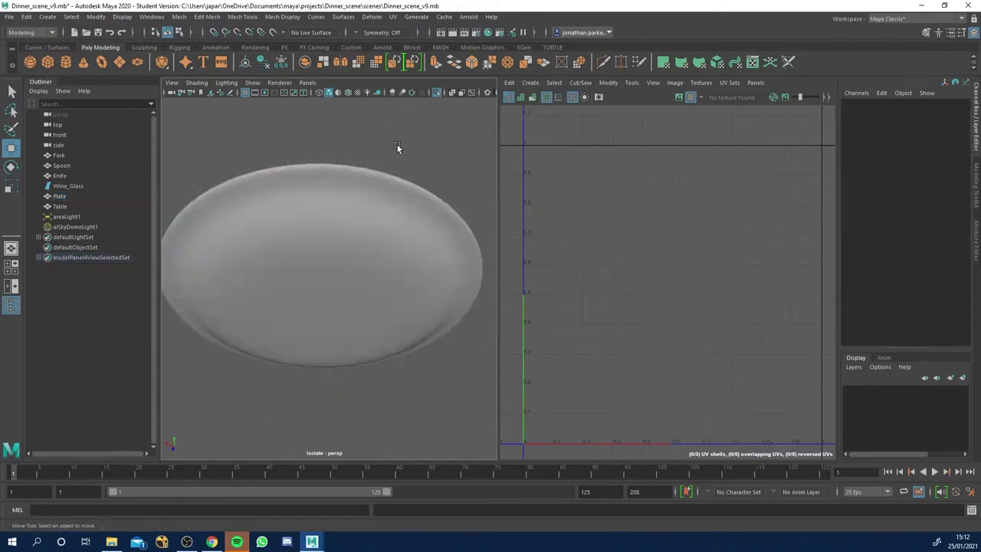
pyautogui.click(370, 195)
pyautogui.keyDown('alt'); pyautogui.moveTo(381, 198); pyautogui.dragTo(412, 281); pyautogui.keyUp('alt')
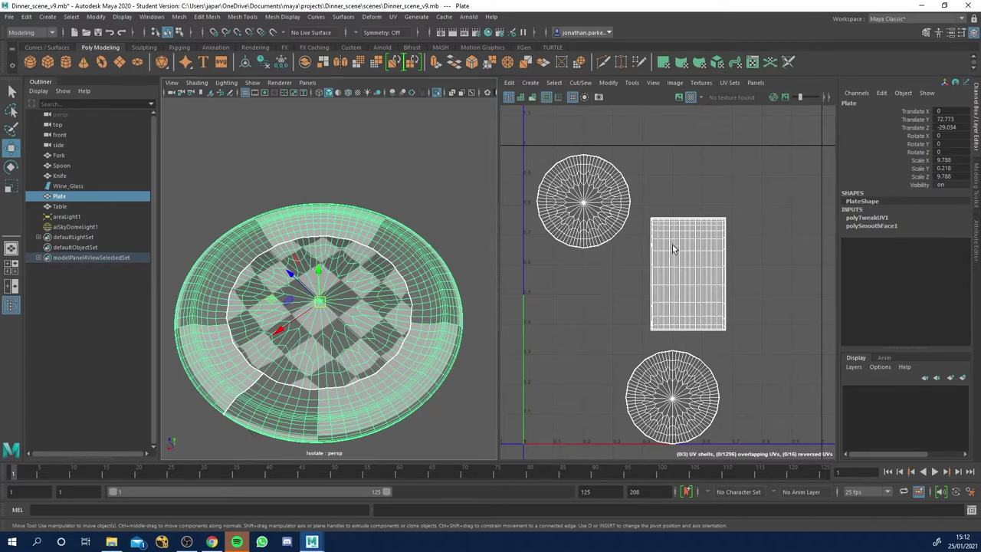
# Return to UV shell selection and move the rectangular rim shell further up and to the right.
pyautogui.moveTo(678, 252); pyautogui.dragTo(663, 243, button='right')
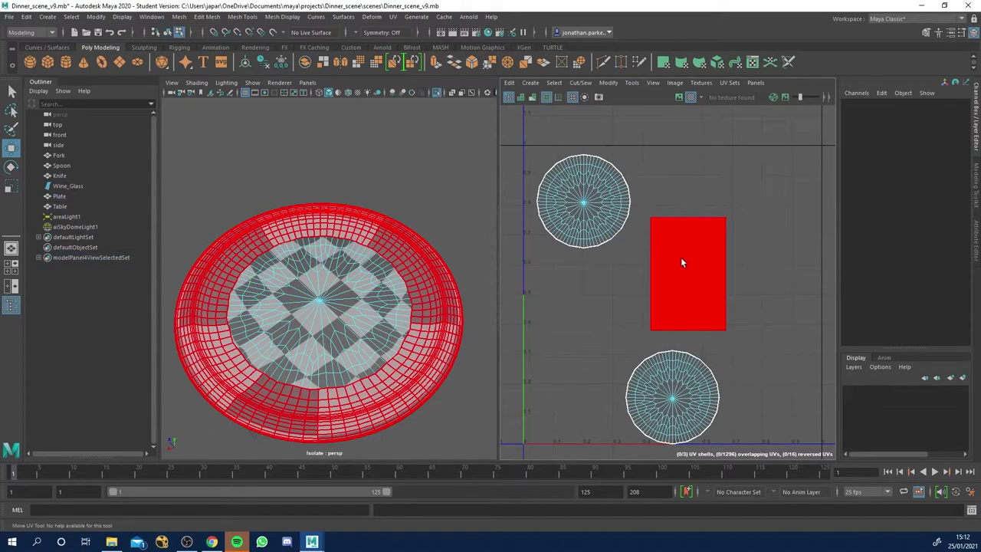
pyautogui.click(681, 257)
pyautogui.moveTo(688, 273); pyautogui.dragTo(700, 260)
pyautogui.moveTo(449, 362)
pyautogui.keyDown('alt'); pyautogui.mouseDown()
pyautogui.moveTo(438, 349)
pyautogui.moveTo(436, 300)
pyautogui.moveTo(438, 360)
pyautogui.mouseUp(); pyautogui.keyUp('alt')
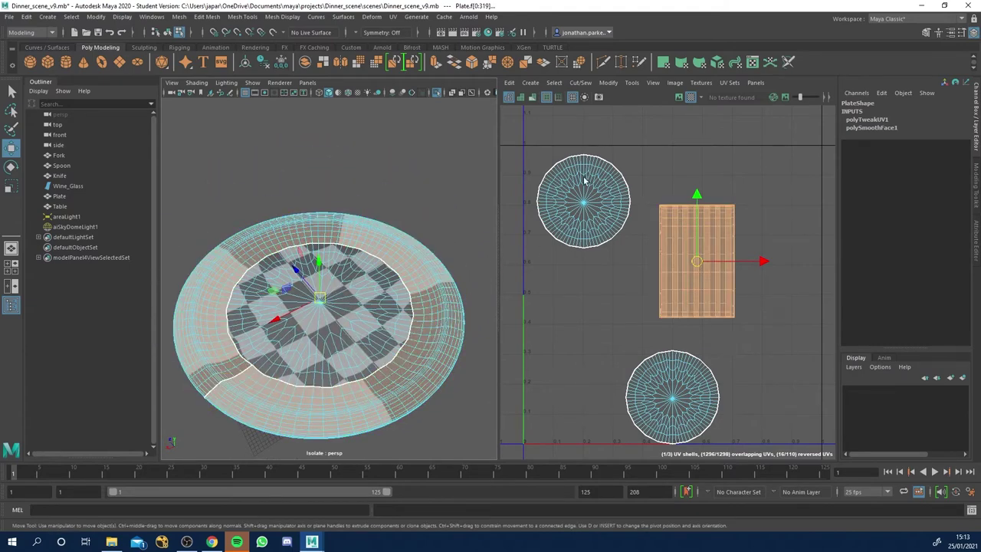
# Select the plate in object mode, view it from directly above and apply a camera-based UV projection.
pyautogui.moveTo(364, 292); pyautogui.dragTo(362, 290, button='right')
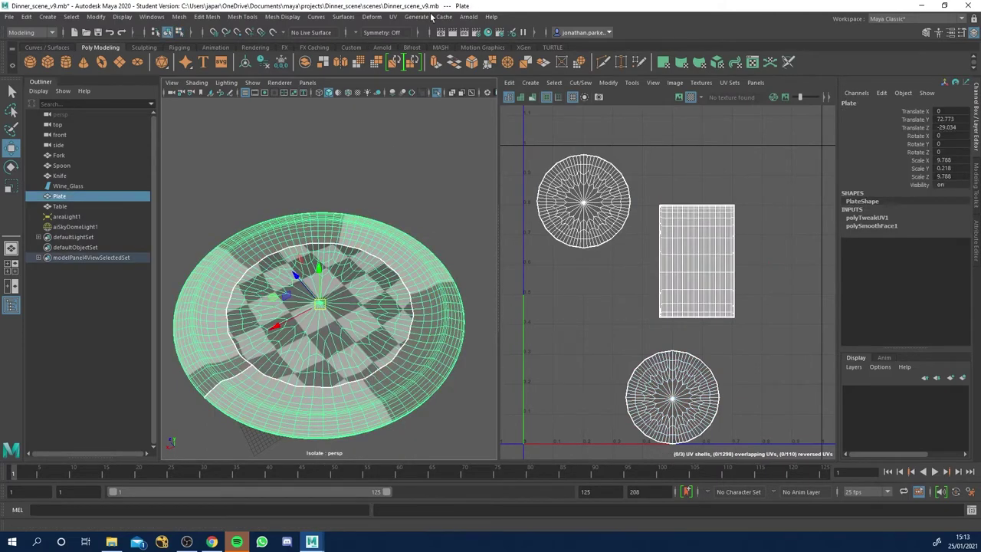
pyautogui.click(394, 17)
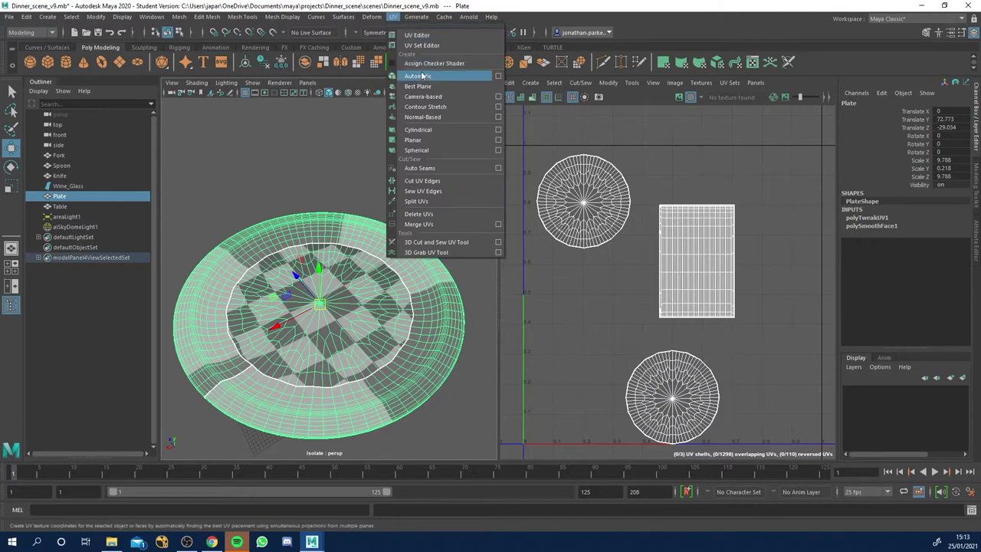
pyautogui.moveTo(445, 16)
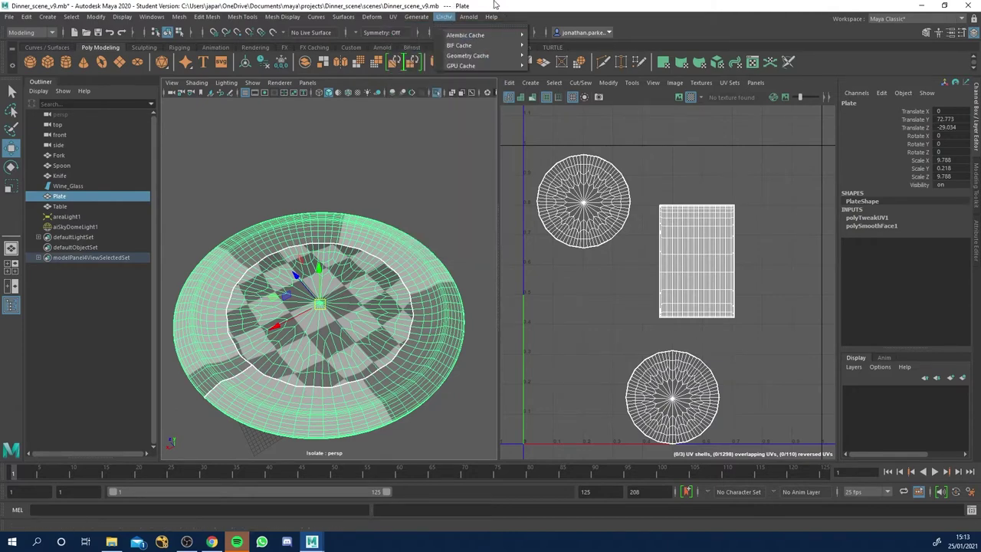
pyautogui.keyDown('alt'); pyautogui.moveTo(352, 160); pyautogui.dragTo(346, 210); pyautogui.keyUp('alt')
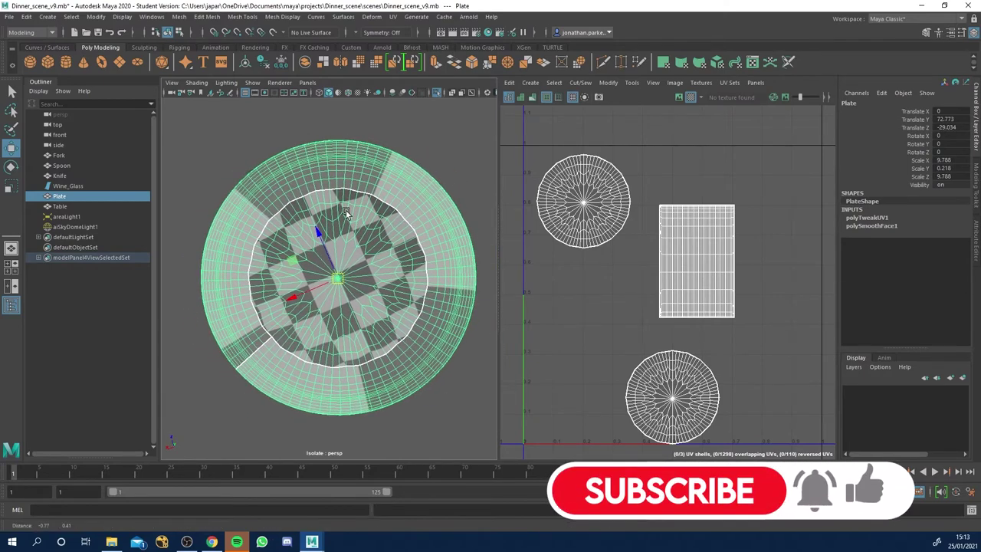
pyautogui.click(396, 17)
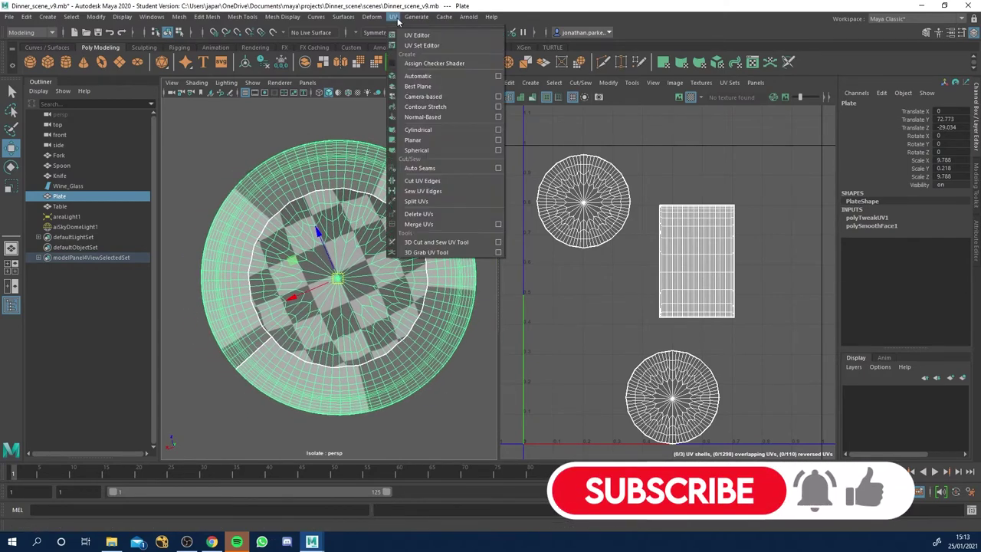
pyautogui.click(425, 97)
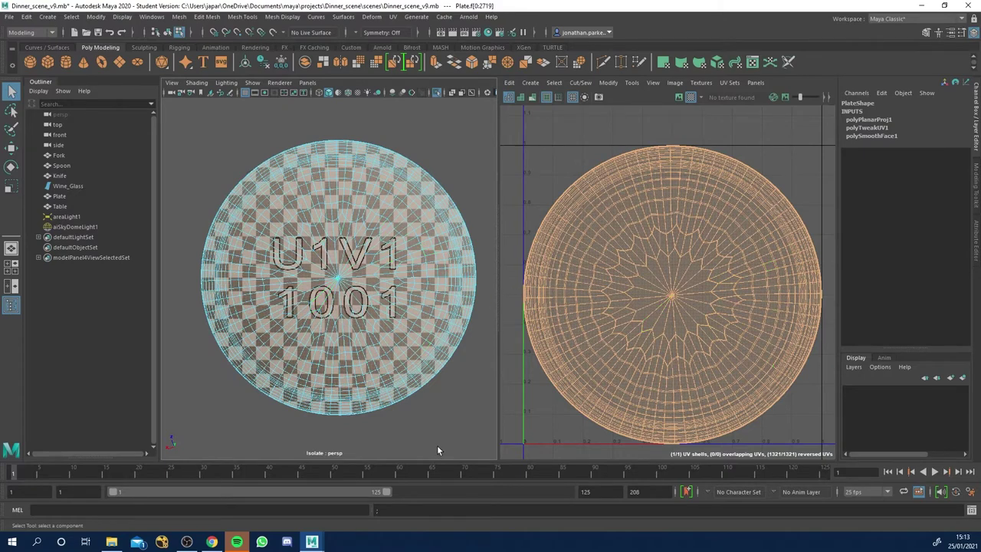
# Examine the checker pattern across the plate's surface and outer rim for stretching.
pyautogui.keyDown('alt'); pyautogui.moveTo(438, 450); pyautogui.dragTo(457, 384); pyautogui.keyUp('alt')
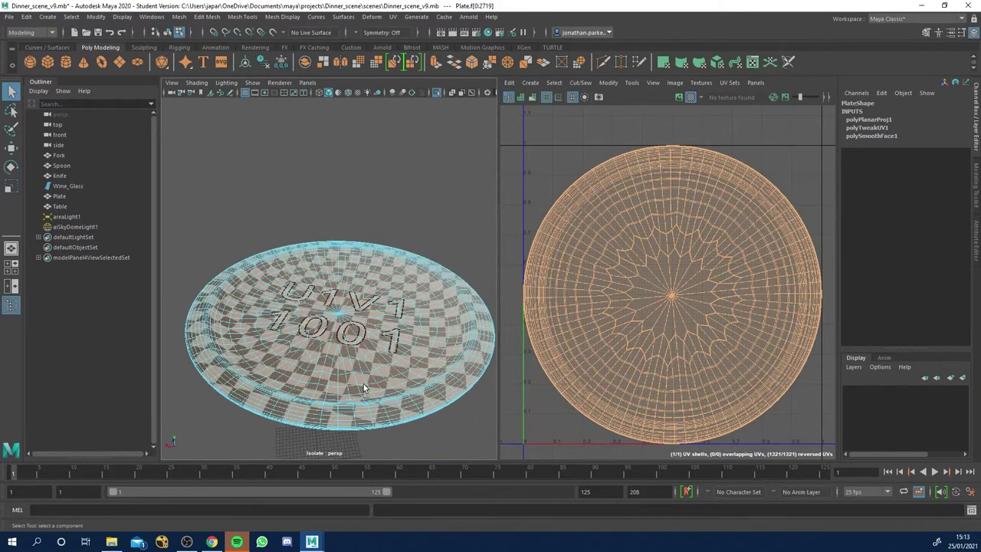
pyautogui.moveTo(363, 384)
pyautogui.keyDown('alt'); pyautogui.mouseDown()
pyautogui.moveTo(356, 355)
pyautogui.moveTo(300, 350)
pyautogui.moveTo(350, 387)
pyautogui.mouseUp(); pyautogui.keyUp('alt')
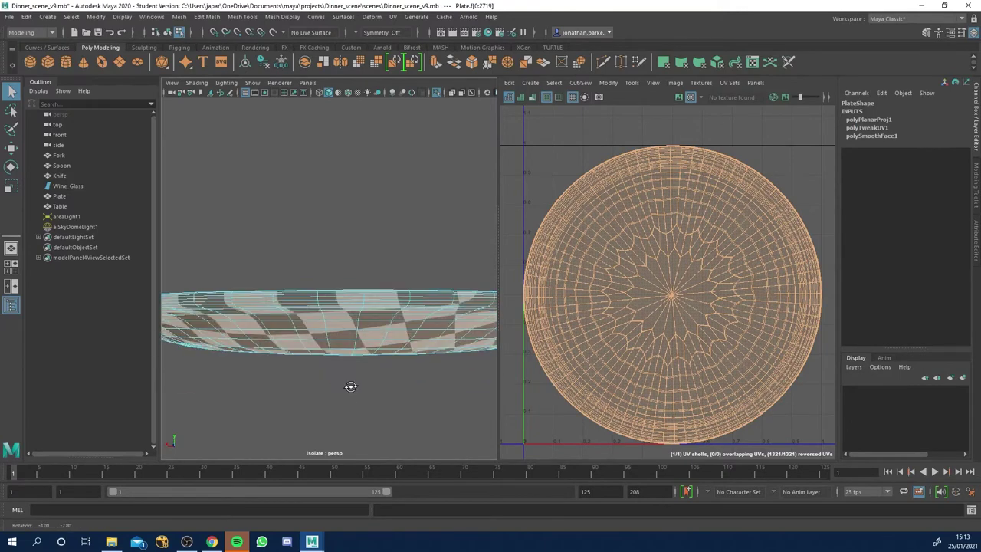
pyautogui.moveTo(350, 387)
pyautogui.keyDown('alt'); pyautogui.mouseDown(button='right')
pyautogui.moveTo(332, 394)
pyautogui.moveTo(361, 398)
pyautogui.moveTo(361, 388)
pyautogui.mouseUp(button='right'); pyautogui.keyUp('alt')
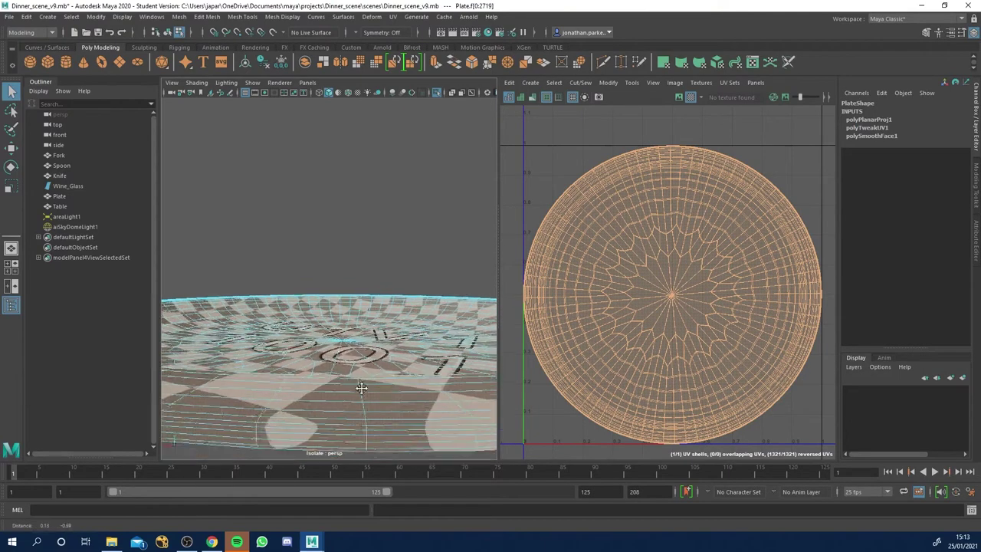
pyautogui.keyDown('alt'); pyautogui.moveTo(361, 388); pyautogui.dragTo(332, 320); pyautogui.keyUp('alt')
pyautogui.keyDown('alt'); pyautogui.moveTo(414, 337); pyautogui.dragTo(360, 347); pyautogui.keyUp('alt')
pyautogui.scroll(3, 388, 359)
pyautogui.keyDown('alt'); pyautogui.moveTo(389, 361); pyautogui.dragTo(385, 327, button='right'); pyautogui.keyUp('alt')
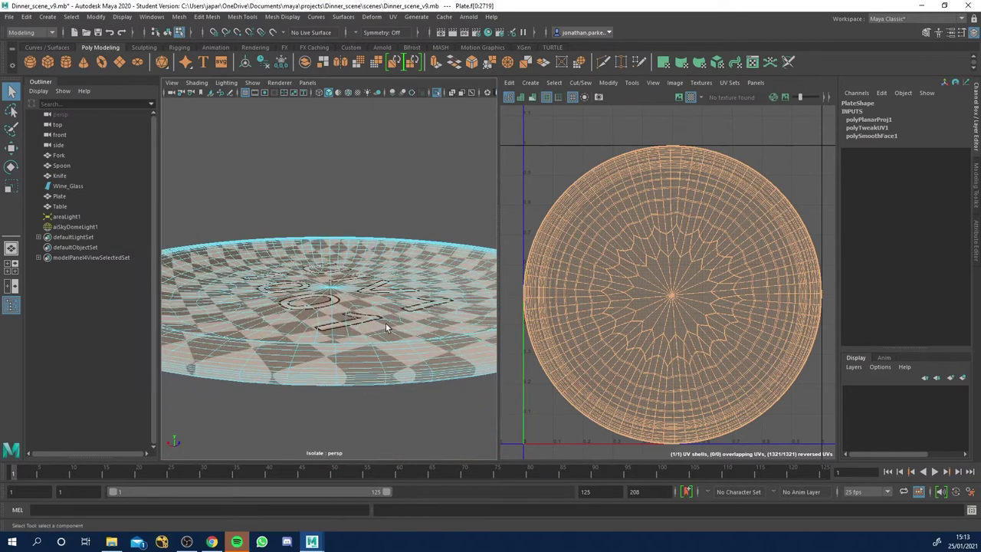
# Select the plate's projected UV shell and compare its layout with the checker pattern on the plate's underside and top.
pyautogui.moveTo(623, 284); pyautogui.dragTo(576, 269, button='right')
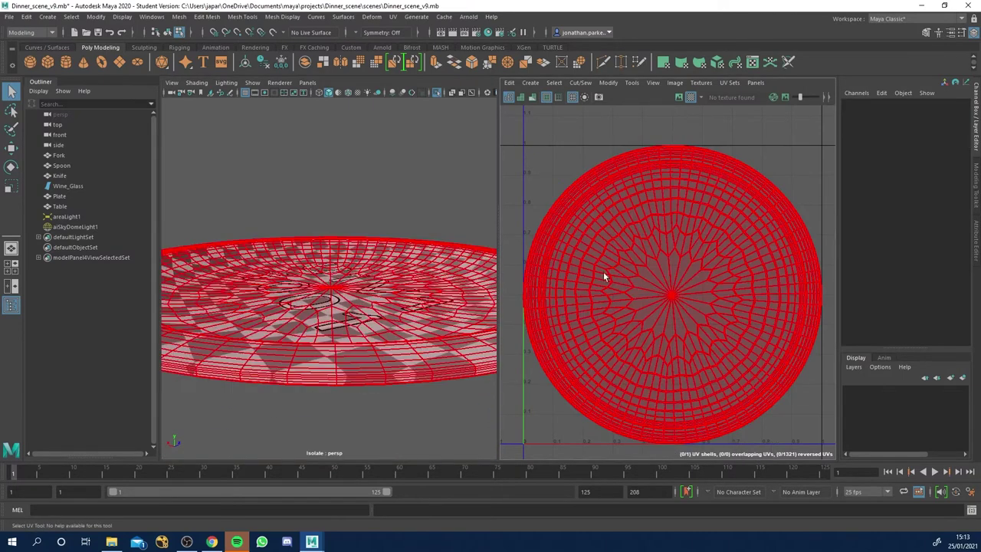
pyautogui.click(609, 276)
pyautogui.keyDown('alt'); pyautogui.moveTo(408, 361); pyautogui.dragTo(406, 342); pyautogui.keyUp('alt')
pyautogui.click(639, 280)
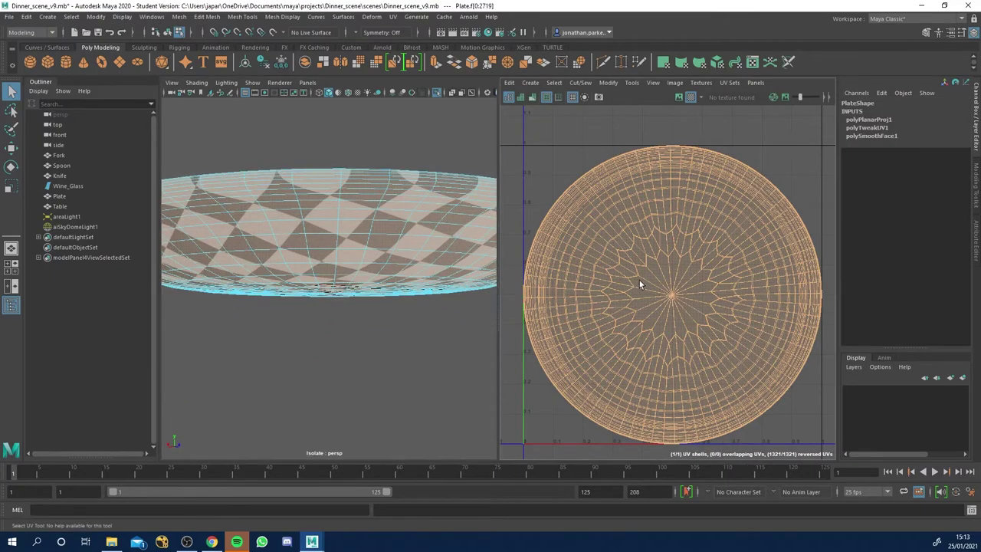
pyautogui.click(527, 227)
pyautogui.keyDown('alt'); pyautogui.moveTo(419, 256); pyautogui.dragTo(413, 273); pyautogui.keyUp('alt')
pyautogui.keyDown('alt'); pyautogui.moveTo(360, 295); pyautogui.dragTo(351, 306, button='right'); pyautogui.keyUp('alt')
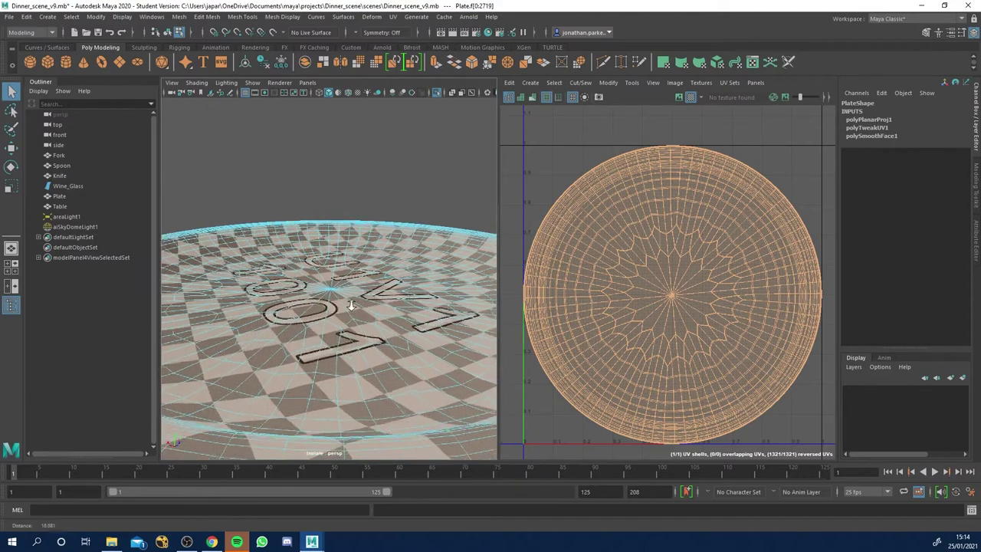
# Select the edge loop around the plate's outer rim in edge mode and cut the UVs along it.
pyautogui.keyDown('alt'); pyautogui.moveTo(351, 306); pyautogui.dragTo(358, 260); pyautogui.keyUp('alt')
pyautogui.rightClick(347, 341)
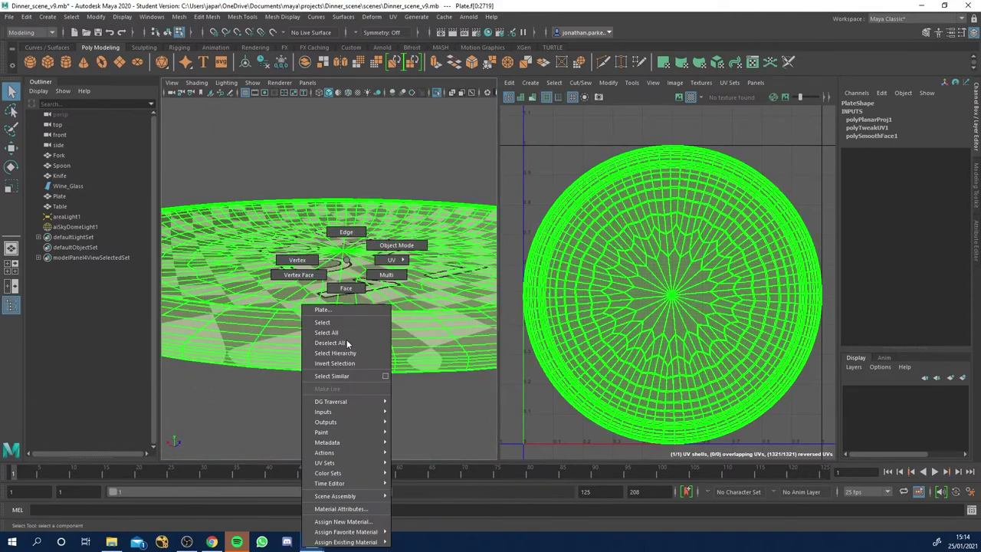
pyautogui.moveTo(346, 338); pyautogui.dragTo(347, 232, button='right')
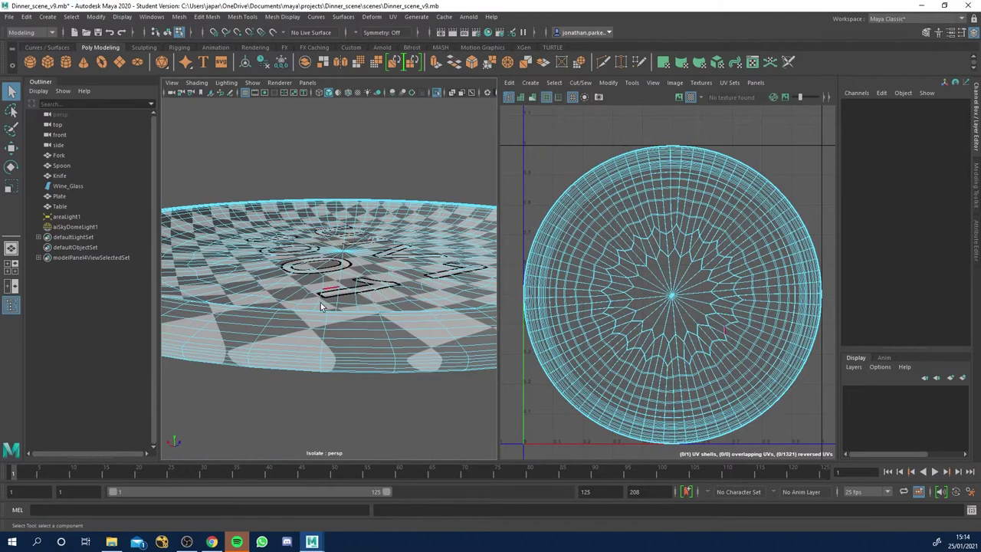
pyautogui.click(277, 350)
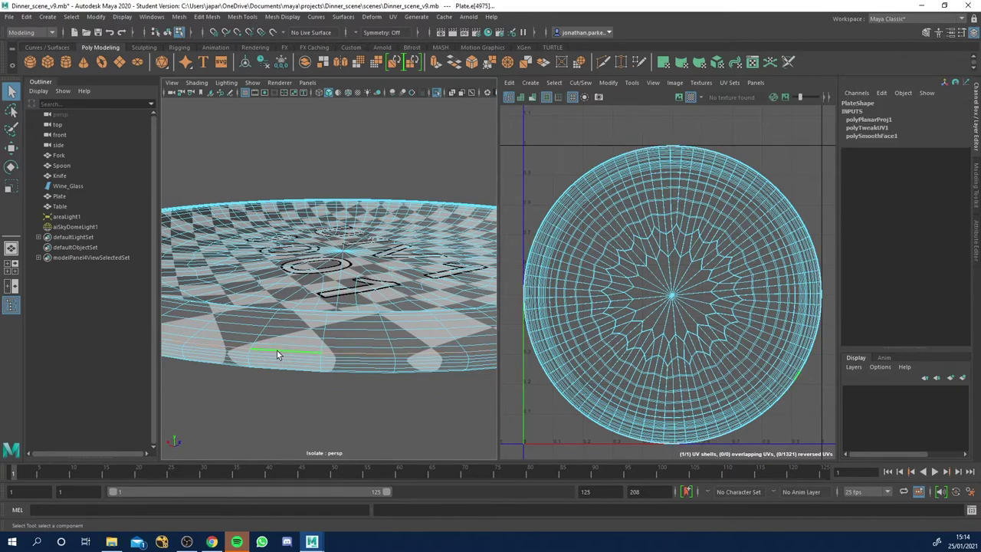
pyautogui.keyDown('alt'); pyautogui.moveTo(329, 352); pyautogui.dragTo(391, 344); pyautogui.keyUp('alt')
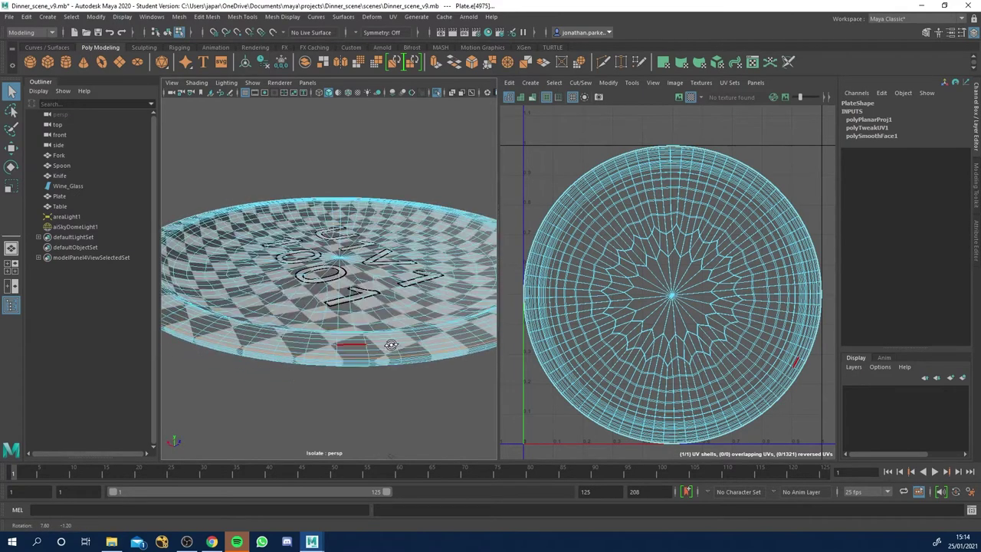
pyautogui.click(584, 83)
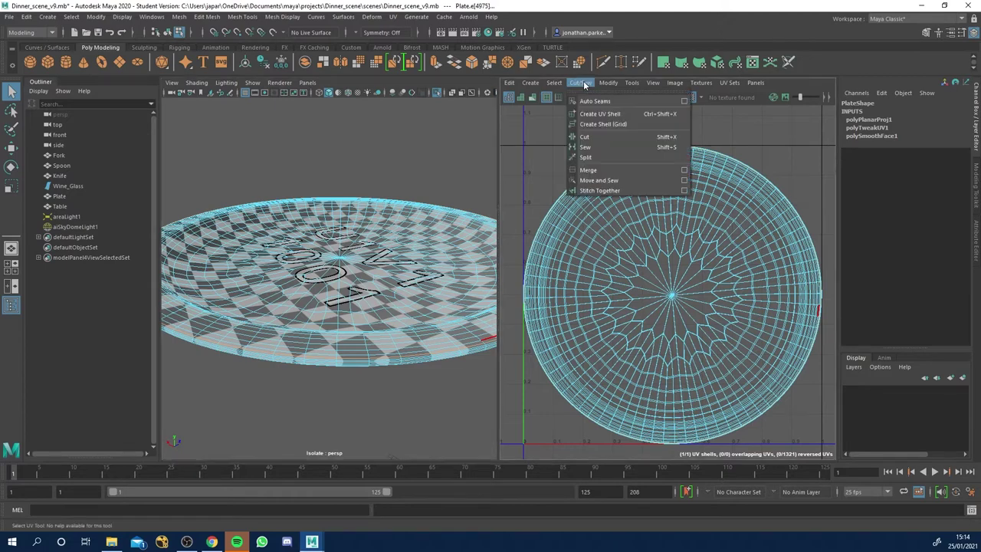
pyautogui.click(586, 137)
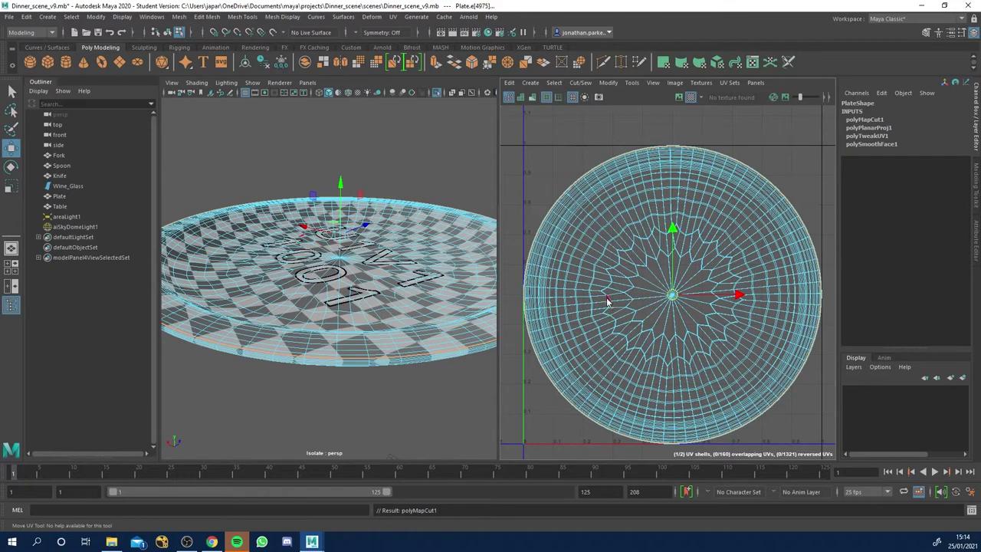
# Select the plate's underside UV shell and move it up and to the left, off the top-surface shell.
pyautogui.moveTo(606, 301); pyautogui.dragTo(576, 285, button='right')
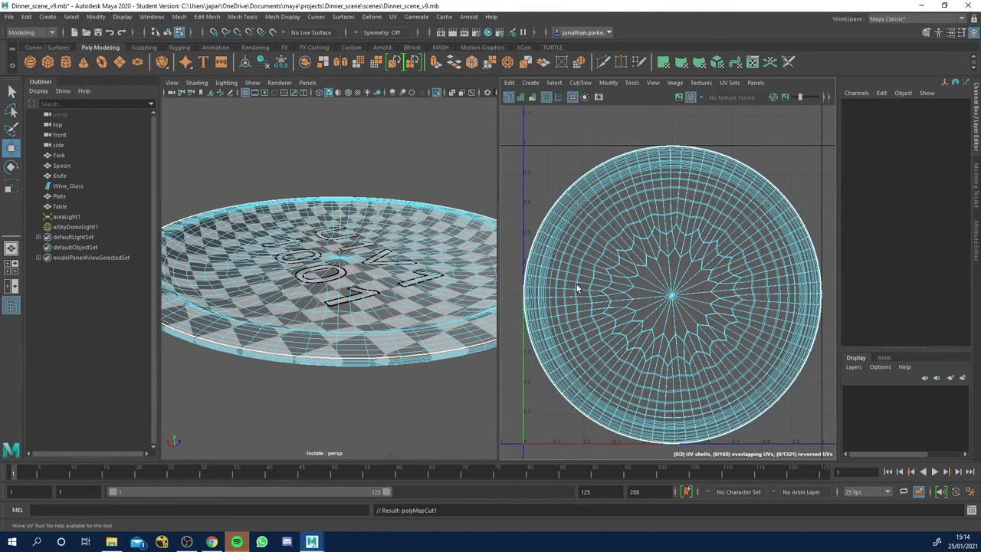
pyautogui.keyDown('alt'); pyautogui.moveTo(694, 308); pyautogui.dragTo(628, 294, button='right'); pyautogui.keyUp('alt')
pyautogui.click(680, 301)
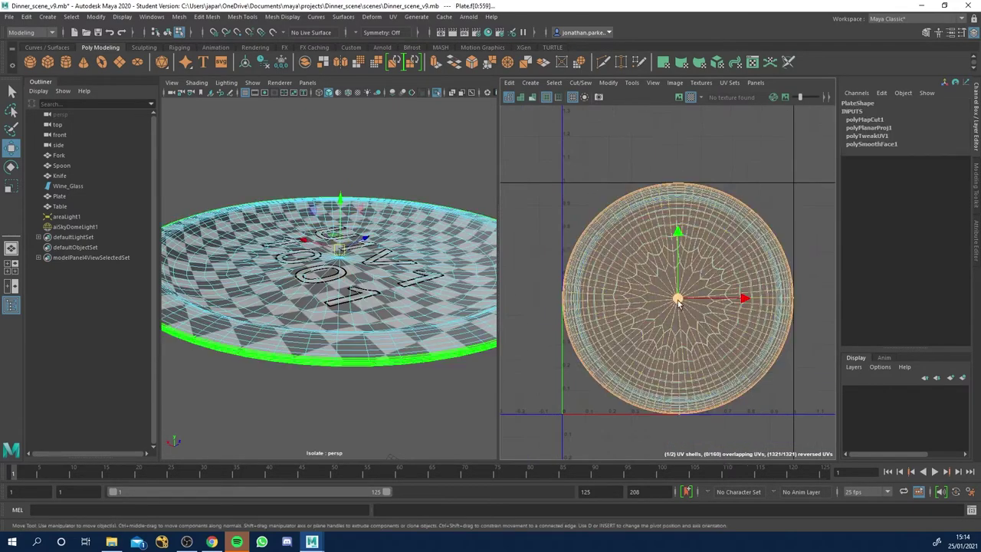
pyautogui.moveTo(679, 299); pyautogui.dragTo(505, 114)
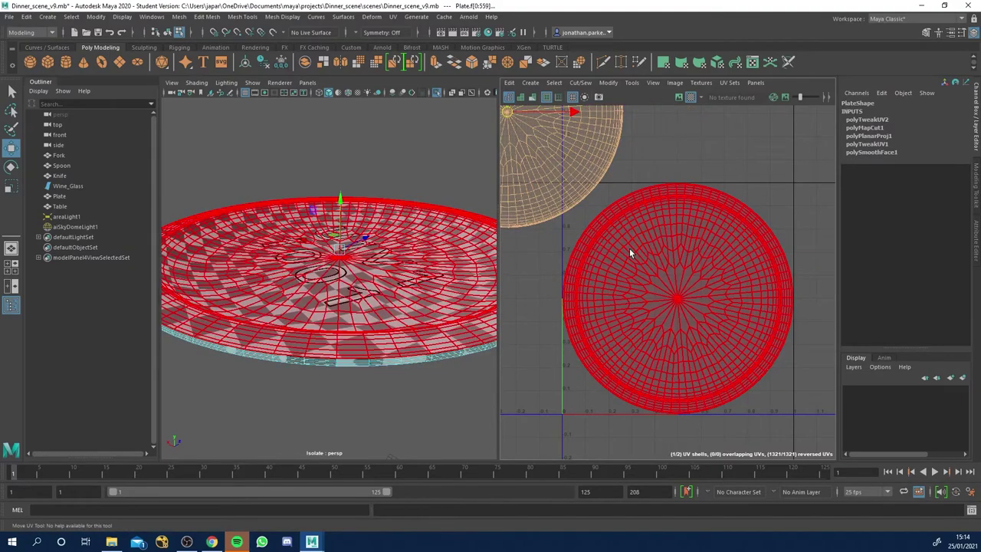
# Select the top and underside UV shells in turn and examine the checker stretching on the matching plate surfaces and rim.
pyautogui.click(629, 248)
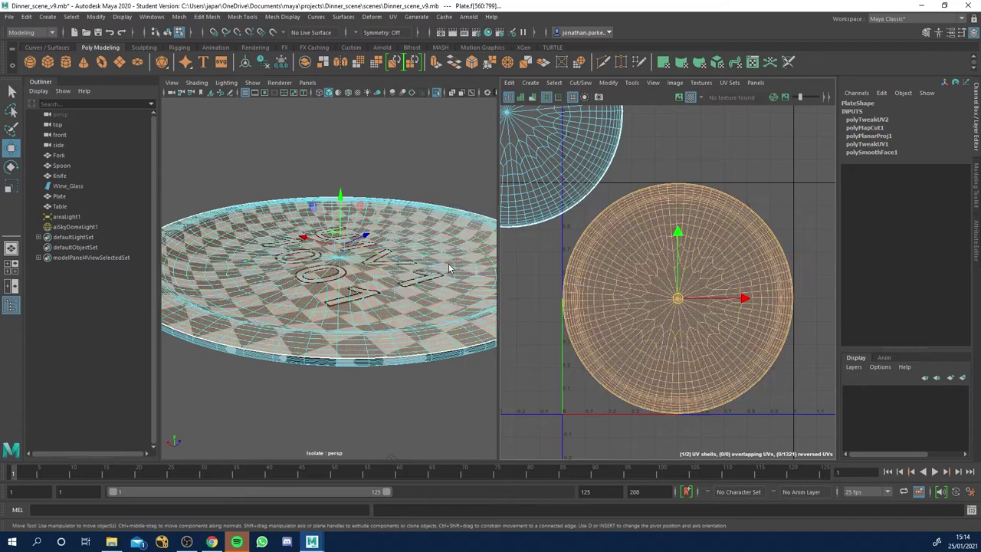
pyautogui.click(555, 354)
pyautogui.keyDown('alt'); pyautogui.moveTo(416, 302); pyautogui.dragTo(364, 207); pyautogui.keyUp('alt')
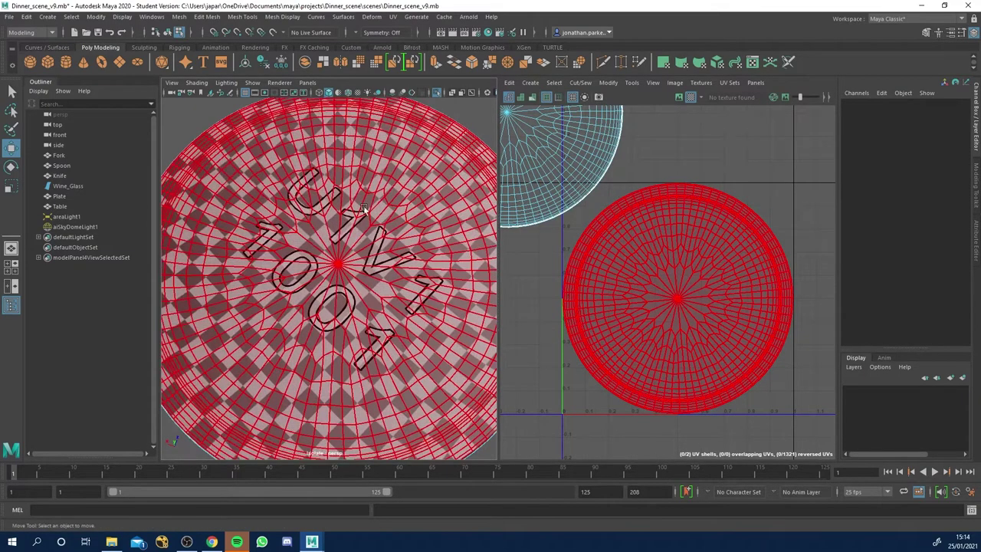
pyautogui.keyDown('alt'); pyautogui.moveTo(410, 307); pyautogui.dragTo(418, 380); pyautogui.keyUp('alt')
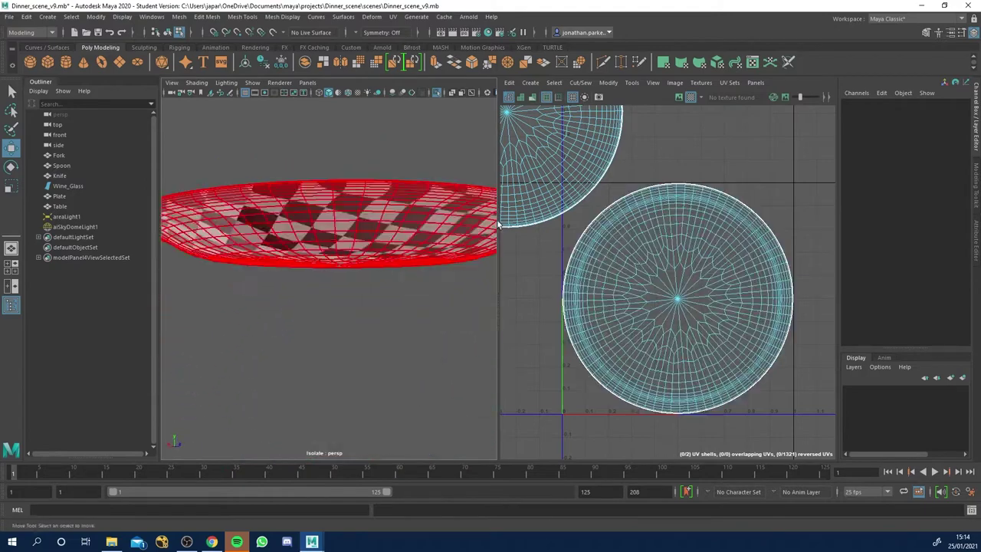
pyautogui.click(555, 166)
pyautogui.moveTo(387, 233)
pyautogui.keyDown('alt'); pyautogui.mouseDown()
pyautogui.moveTo(377, 228)
pyautogui.moveTo(373, 188)
pyautogui.moveTo(371, 237)
pyautogui.mouseUp(); pyautogui.keyUp('alt')
pyautogui.scroll(3, 352, 251)
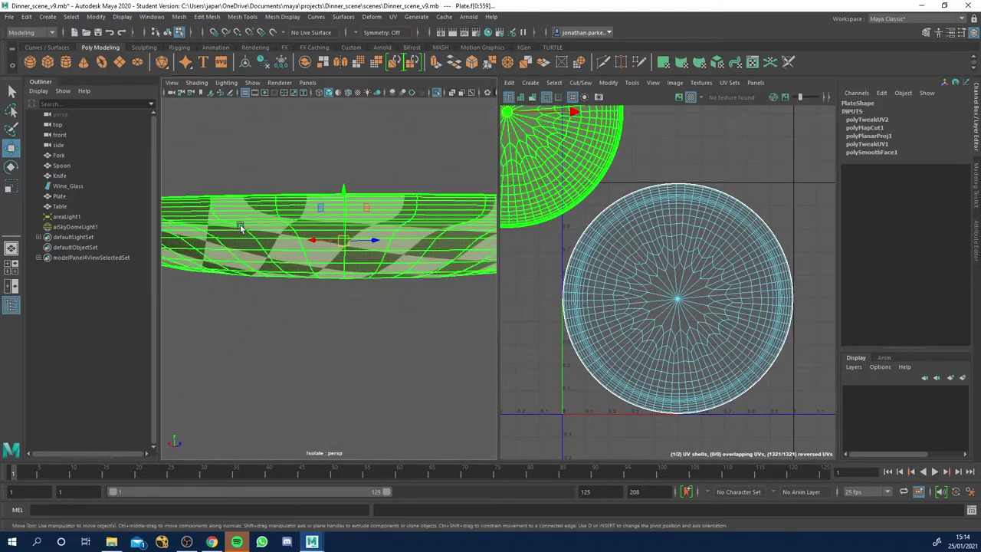
pyautogui.keyDown('alt'); pyautogui.moveTo(350, 228); pyautogui.dragTo(344, 253); pyautogui.keyUp('alt')
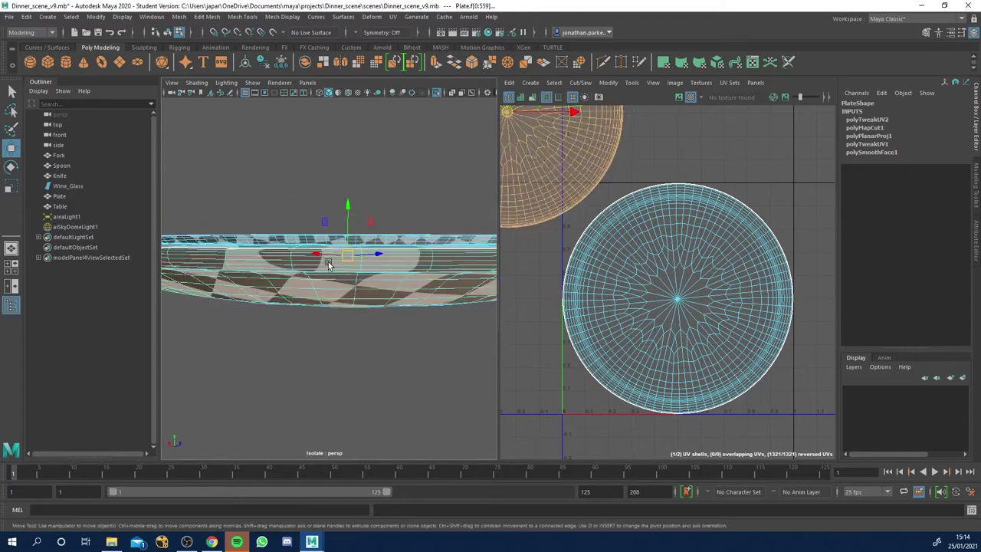
pyautogui.scroll(4, 282, 273)
pyautogui.scroll(-5, 299, 264)
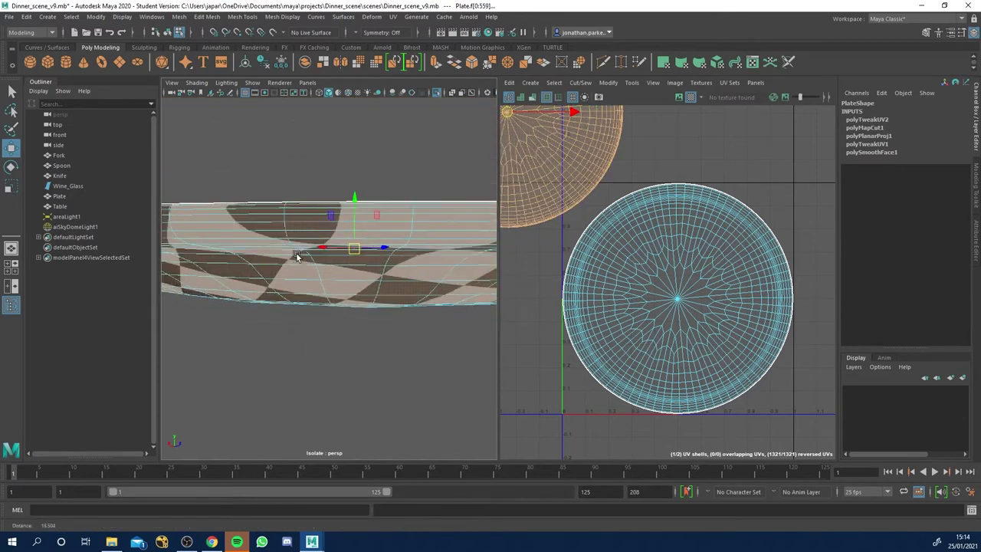
# Select the edge loop along the lower boundary of the plate's side rim and cut the UVs there.
pyautogui.press('F8')
pyautogui.rightClick(247, 239)
pyautogui.click(246, 212)
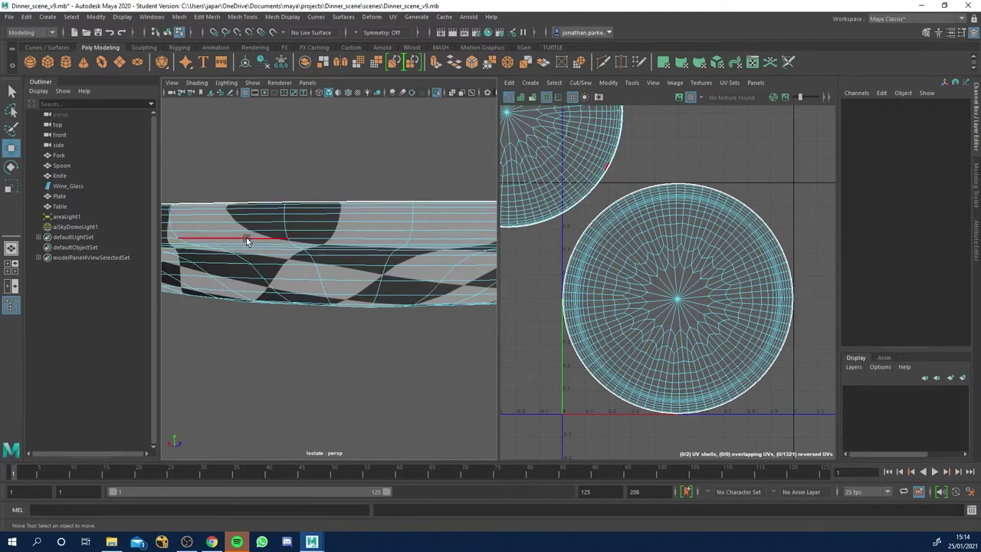
pyautogui.doubleClick(246, 238)
pyautogui.keyDown('alt'); pyautogui.moveTo(343, 261); pyautogui.dragTo(310, 268, button='right'); pyautogui.keyUp('alt')
pyautogui.keyDown('alt'); pyautogui.moveTo(310, 269); pyautogui.dragTo(264, 274); pyautogui.keyUp('alt')
pyautogui.click(580, 82)
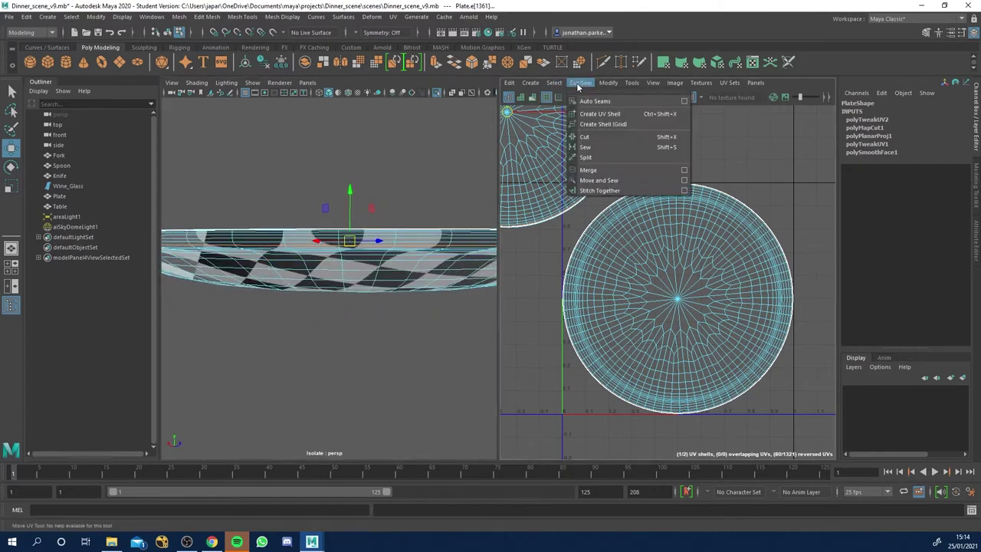
pyautogui.click(591, 138)
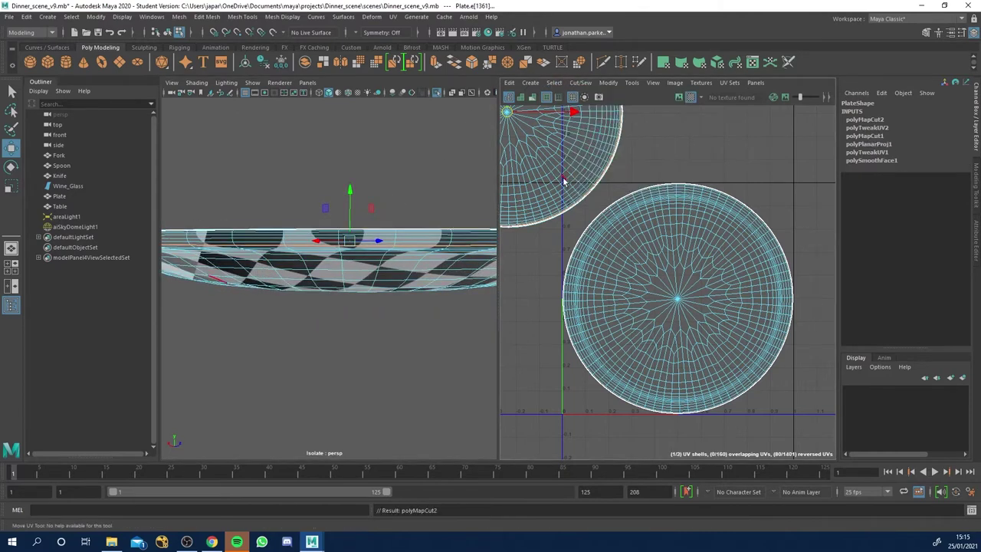
# Select the thin ring-shaped rim UV shell and move it to the upper right, clear of the two disc shells.
pyautogui.moveTo(562, 179); pyautogui.dragTo(527, 164, button='right')
pyautogui.click(579, 205)
pyautogui.scroll(-3, 653, 204)
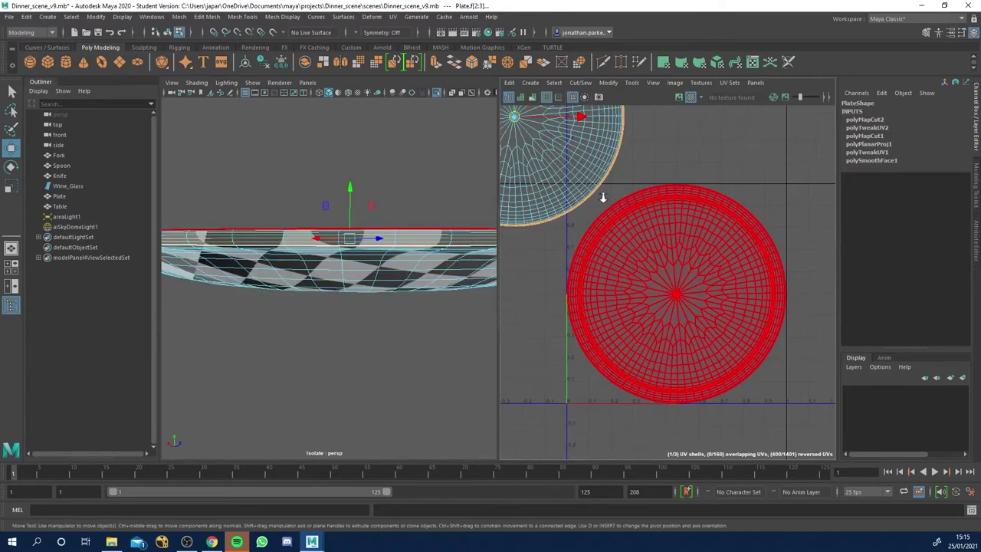
pyautogui.moveTo(739, 143); pyautogui.dragTo(778, 144)
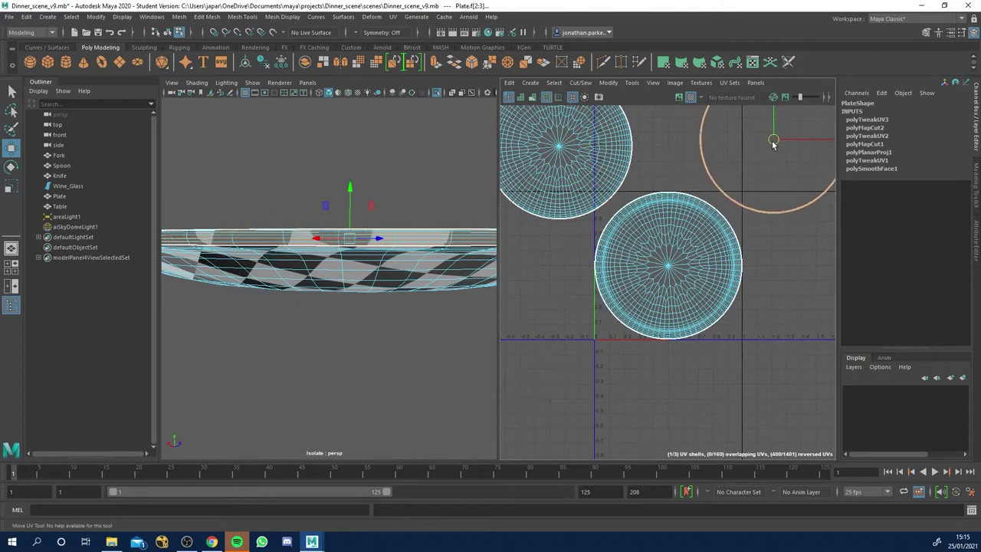
# Select the underside disc shell and examine its checker pattern from below and from the side.
pyautogui.click(568, 187)
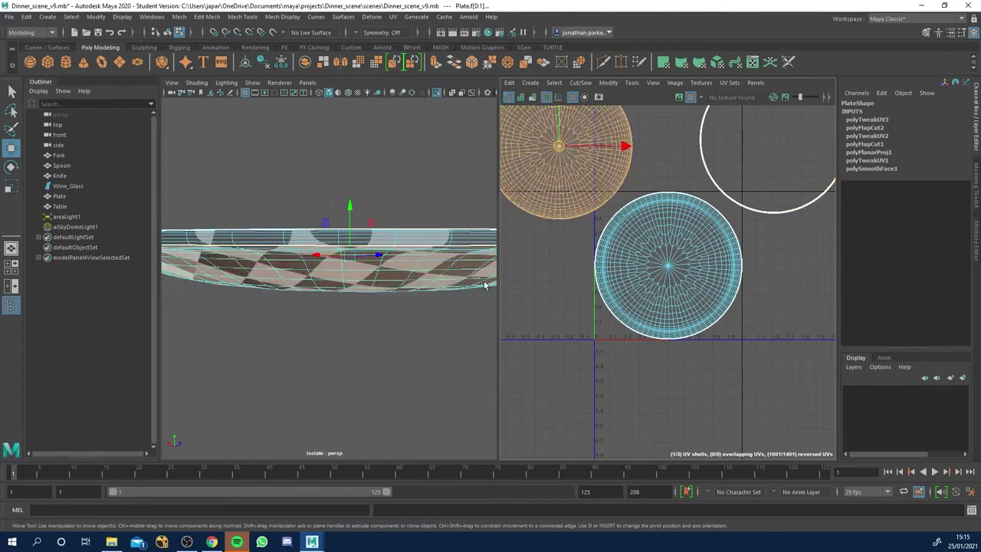
pyautogui.moveTo(429, 218)
pyautogui.keyDown('alt'); pyautogui.mouseDown()
pyautogui.moveTo(436, 206)
pyautogui.moveTo(425, 203)
pyautogui.mouseUp(); pyautogui.keyUp('alt')
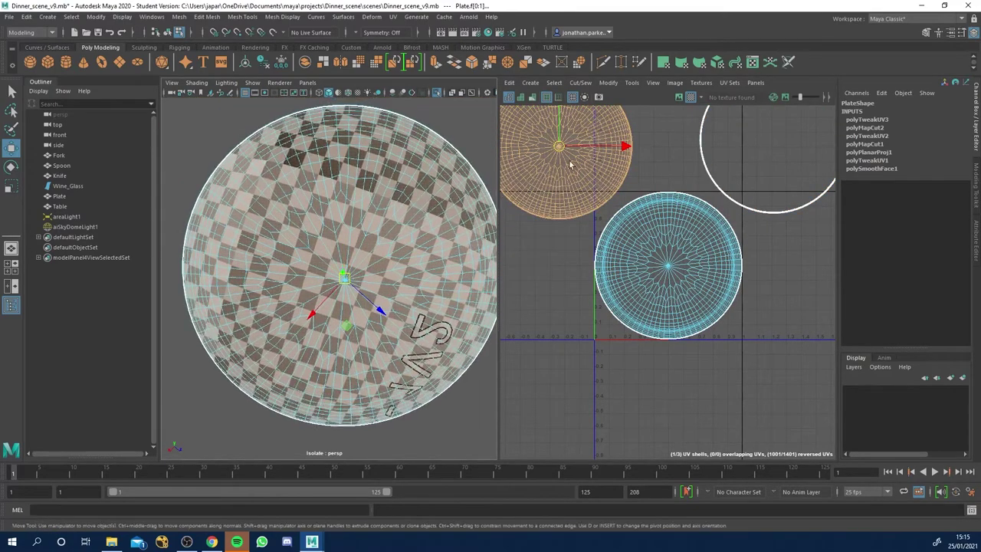
pyautogui.keyDown('alt'); pyautogui.moveTo(331, 214); pyautogui.dragTo(459, 215); pyautogui.keyUp('alt')
pyautogui.keyDown('alt'); pyautogui.moveTo(192, 140); pyautogui.dragTo(230, 141); pyautogui.keyUp('alt')
pyautogui.keyDown('alt'); pyautogui.moveTo(463, 234); pyautogui.dragTo(345, 229); pyautogui.keyUp('alt')
pyautogui.press('F8')
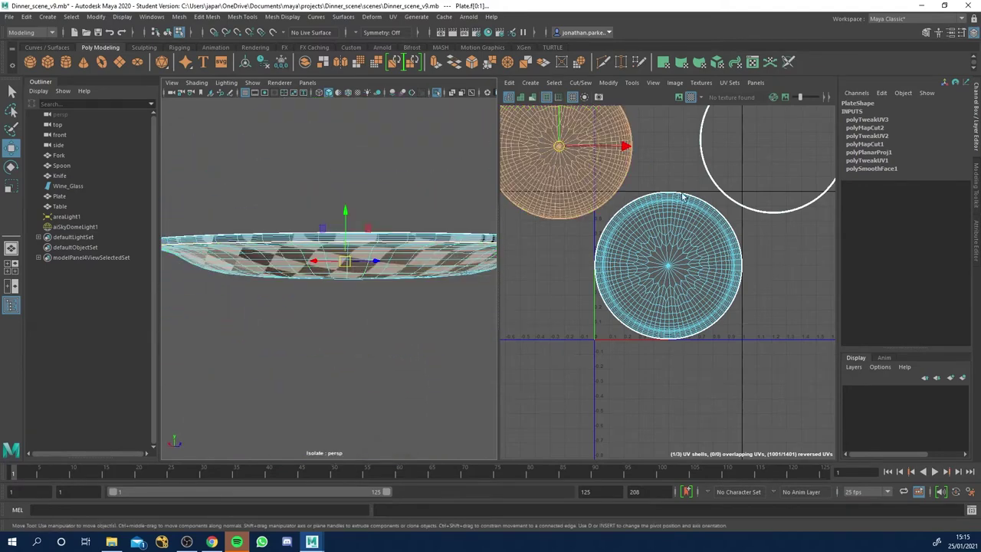
# Move the ring-shaped rim UV shell down and to the left, into the empty area below the two disc shells.
pyautogui.click(706, 172)
pyautogui.moveTo(772, 144); pyautogui.dragTo(541, 361)
pyautogui.keyDown('alt'); pyautogui.moveTo(585, 320); pyautogui.dragTo(696, 292, button='middle'); pyautogui.keyUp('alt')
pyautogui.keyDown('alt'); pyautogui.moveTo(357, 280); pyautogui.dragTo(343, 286); pyautogui.keyUp('alt')
pyautogui.keyDown('alt'); pyautogui.moveTo(344, 286); pyautogui.dragTo(396, 301, button='right'); pyautogui.keyUp('alt')
pyautogui.press('F8')
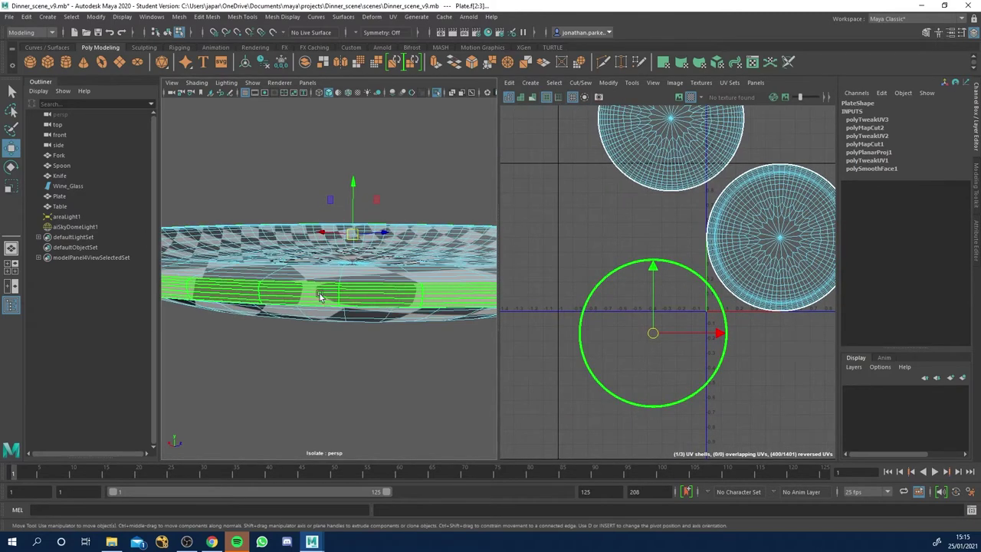
pyautogui.press('F8')
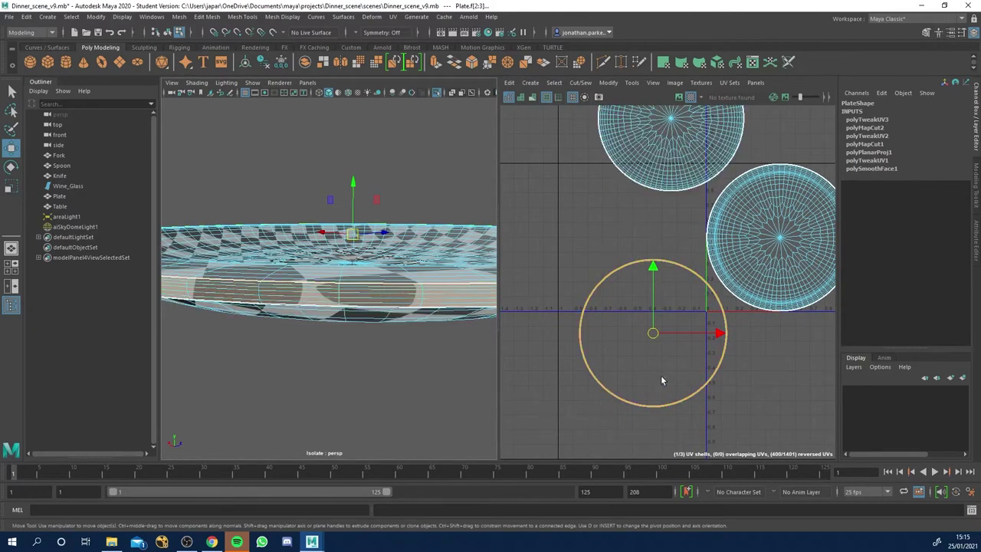
pyautogui.moveTo(643, 339); pyautogui.dragTo(624, 316)
# Examine the rim band on the plate and review the available UV projection types, including Cylindrical.
pyautogui.scroll(3, 585, 266)
pyautogui.keyDown('alt'); pyautogui.moveTo(268, 252); pyautogui.dragTo(390, 316); pyautogui.keyUp('alt')
pyautogui.scroll(4, 431, 339)
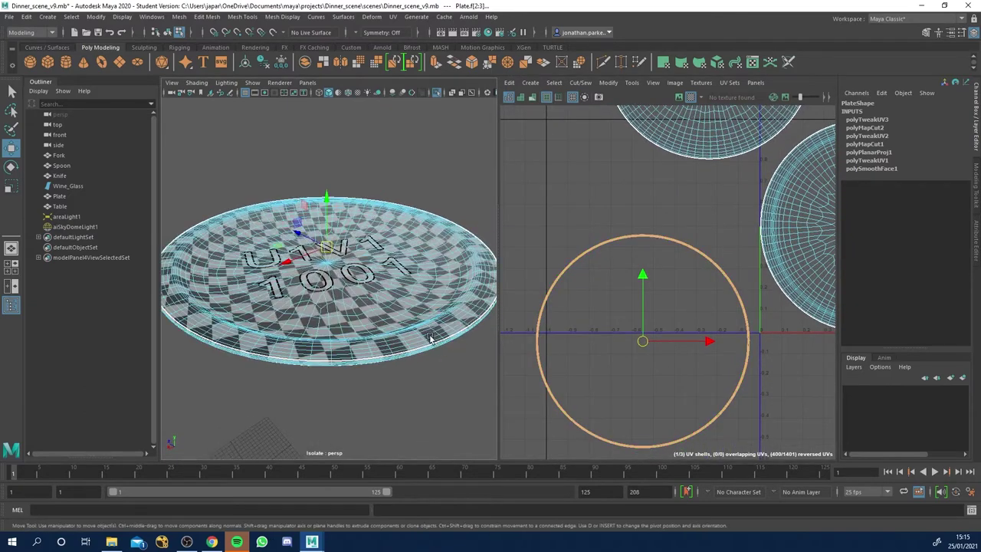
pyautogui.keyDown('alt'); pyautogui.moveTo(374, 360); pyautogui.dragTo(474, 265); pyautogui.keyUp('alt')
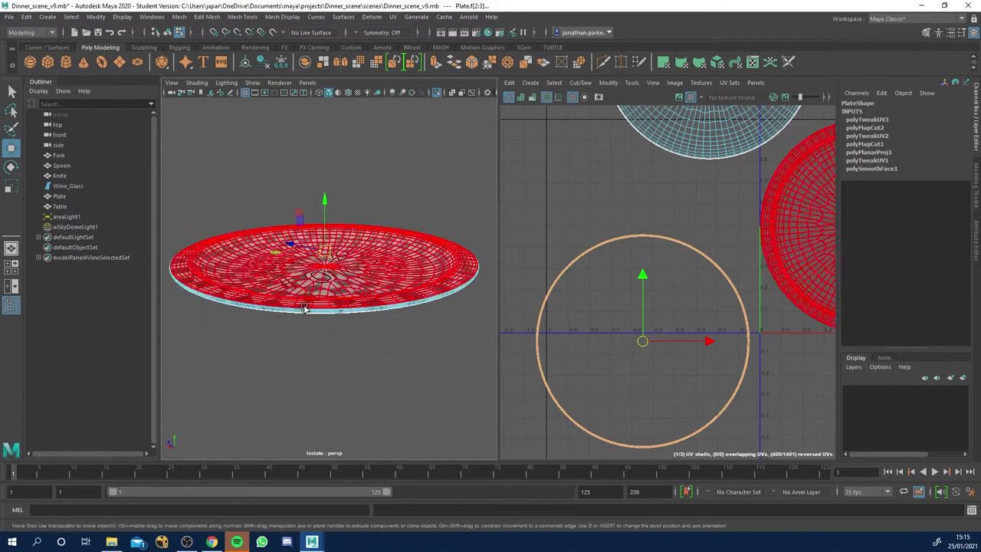
pyautogui.click(475, 268)
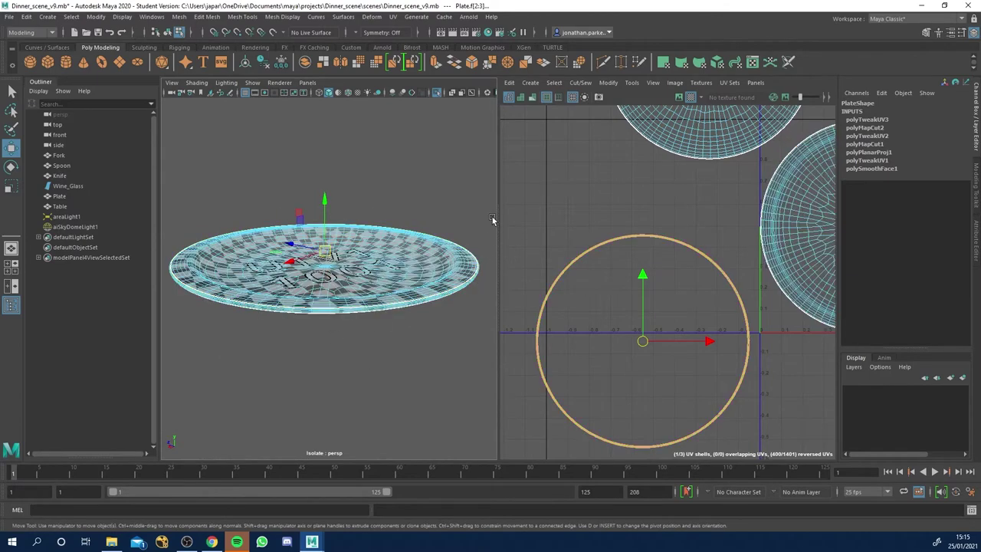
pyautogui.click(394, 16)
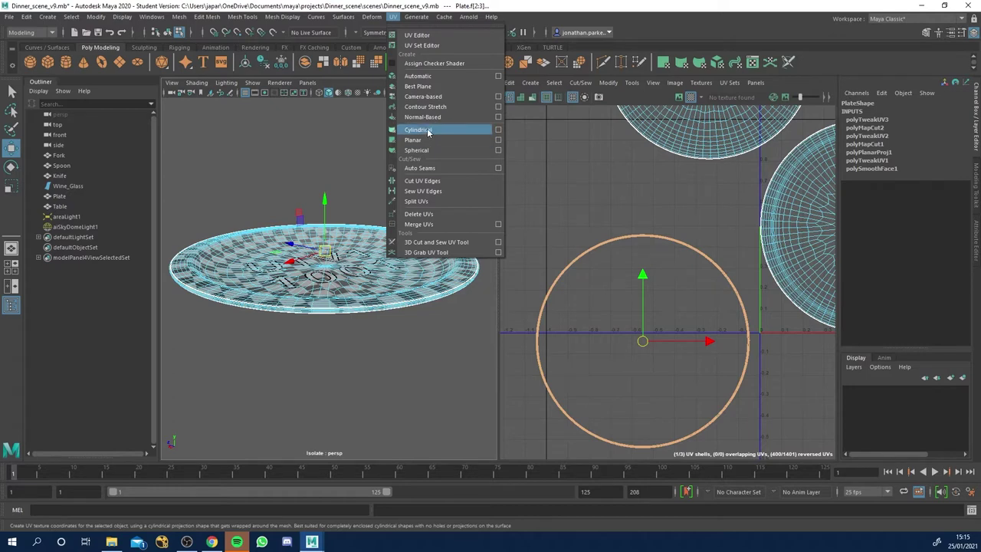
pyautogui.click(588, 149)
# Reselect the entire ring-shaped rim shell in UV shell selection.
pyautogui.rightClick(585, 254)
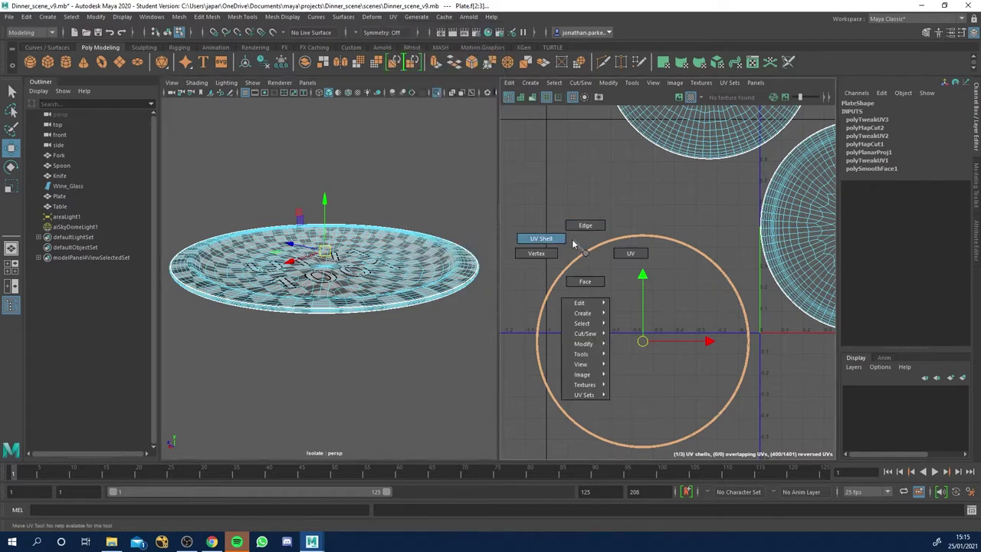
pyautogui.click(579, 280)
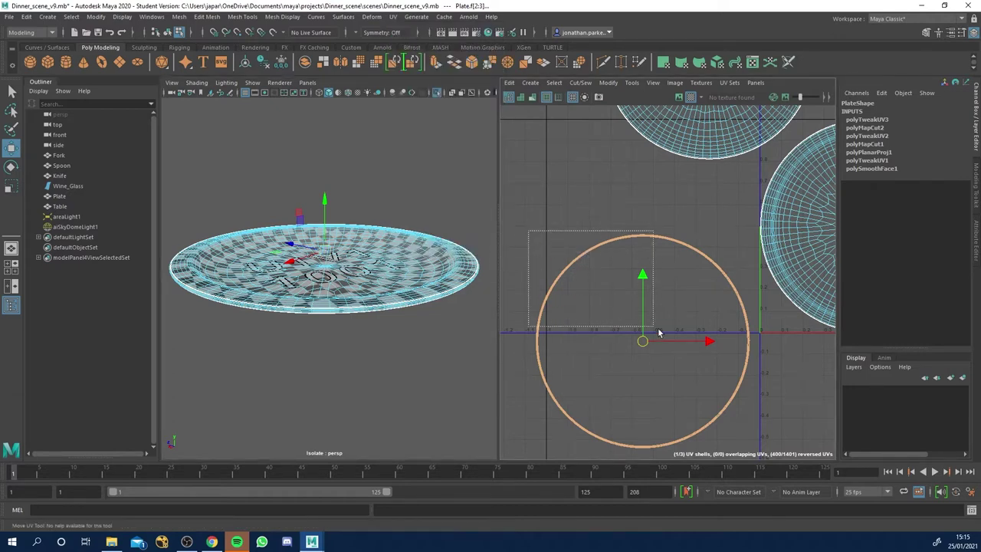
pyautogui.moveTo(657, 331); pyautogui.dragTo(755, 463)
pyautogui.click(527, 270)
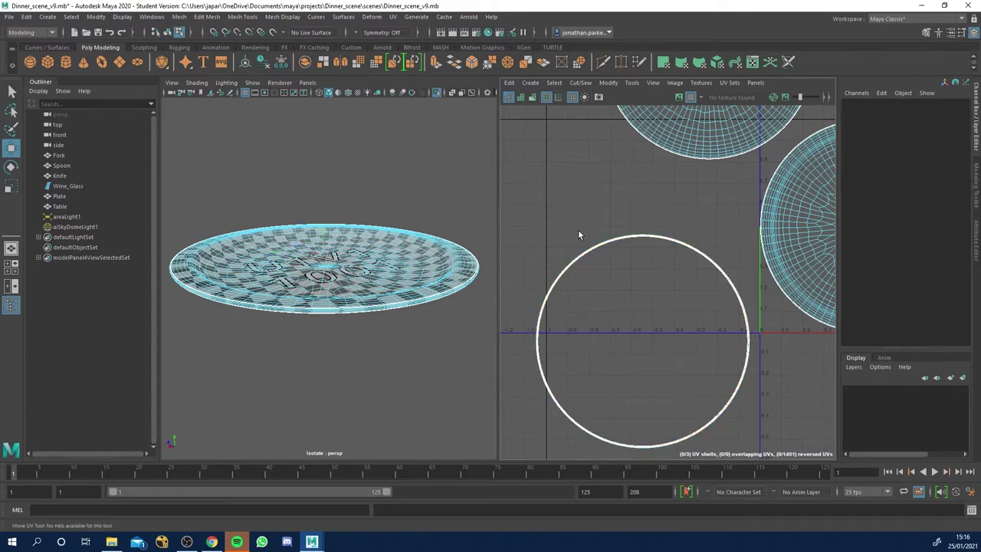
pyautogui.moveTo(594, 247)
pyautogui.mouseDown(button='right')
pyautogui.moveTo(592, 229)
pyautogui.moveTo(563, 244)
pyautogui.moveTo(577, 250)
pyautogui.mouseUp(button='right')
pyautogui.moveTo(585, 287); pyautogui.dragTo(763, 470)
# Apply a Cylindrical UV projection to the selected rim shell of the plate.
pyautogui.scroll(6, 425, 337)
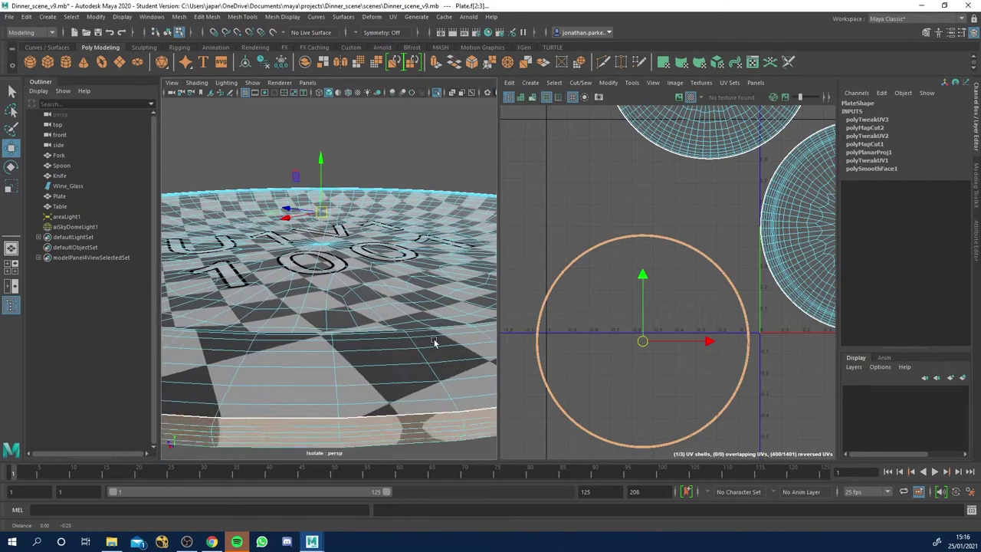
pyautogui.scroll(-6, 347, 344)
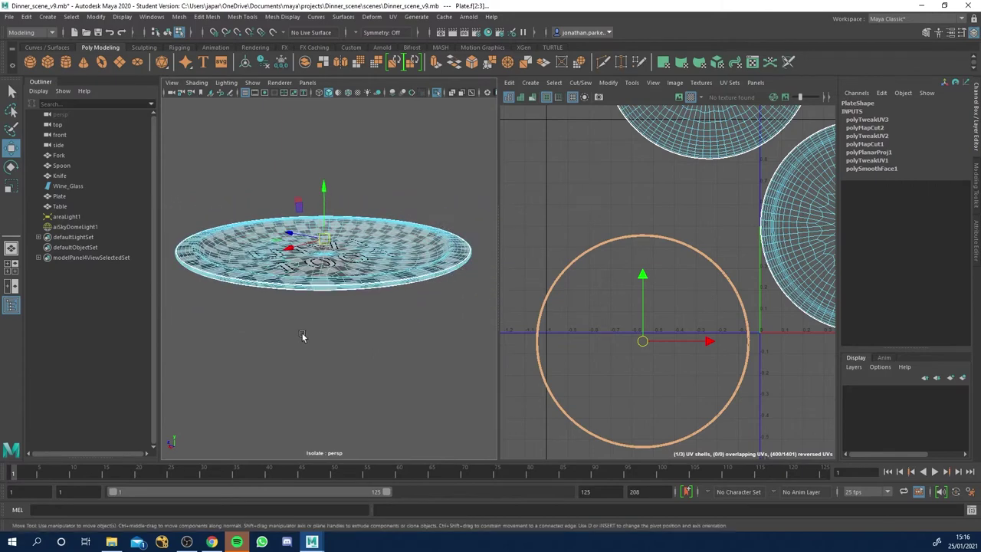
pyautogui.keyDown('alt'); pyautogui.moveTo(301, 331); pyautogui.dragTo(309, 339); pyautogui.keyUp('alt')
pyautogui.click(391, 16)
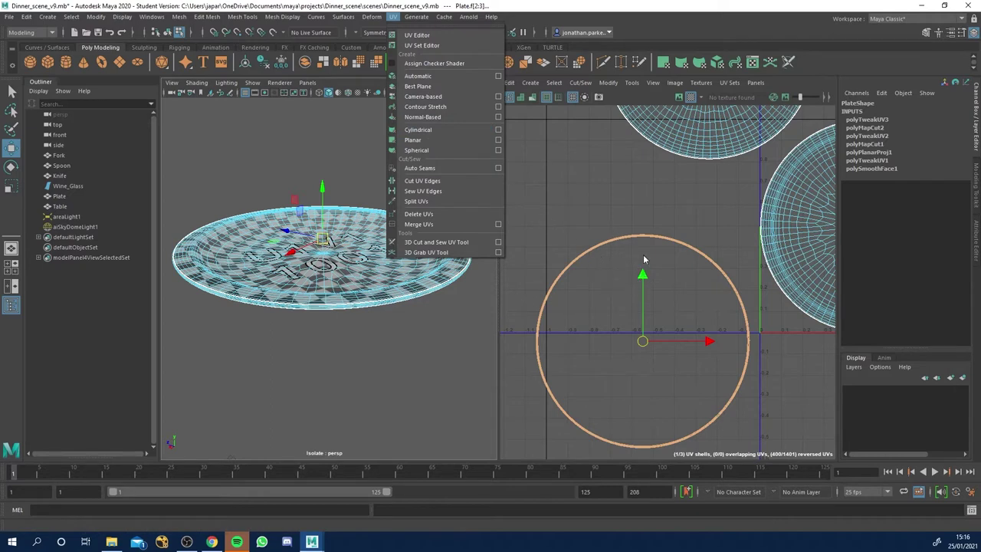
pyautogui.click(548, 198)
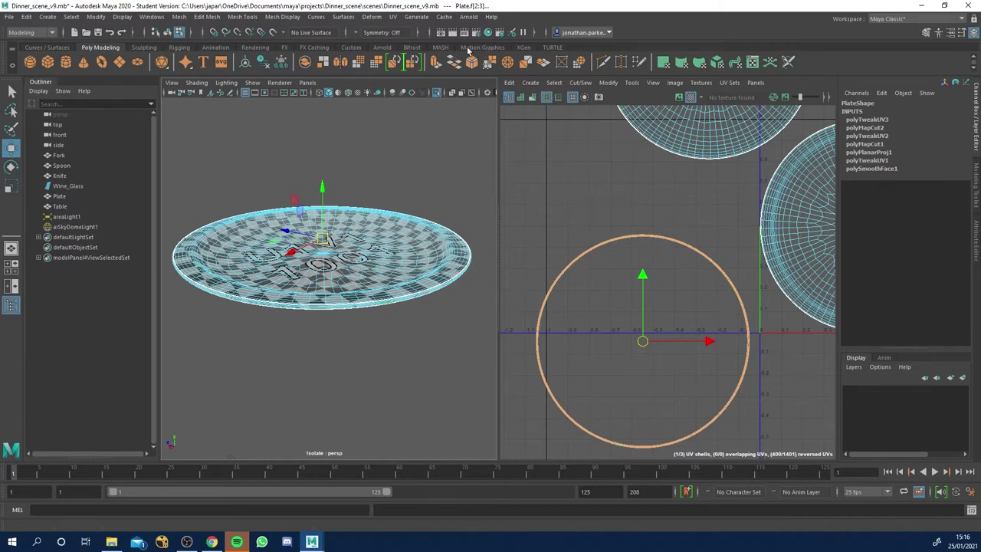
pyautogui.click(394, 17)
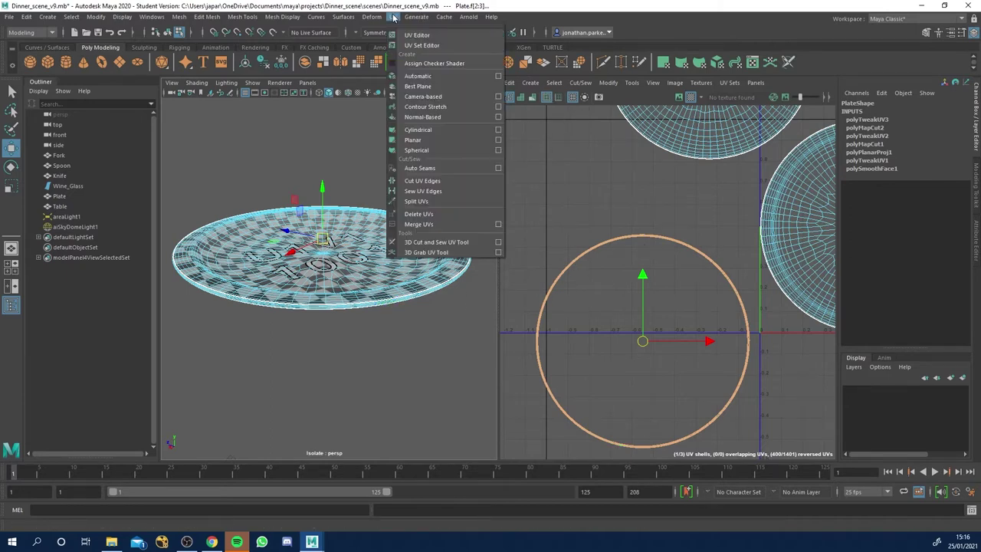
pyautogui.click(417, 131)
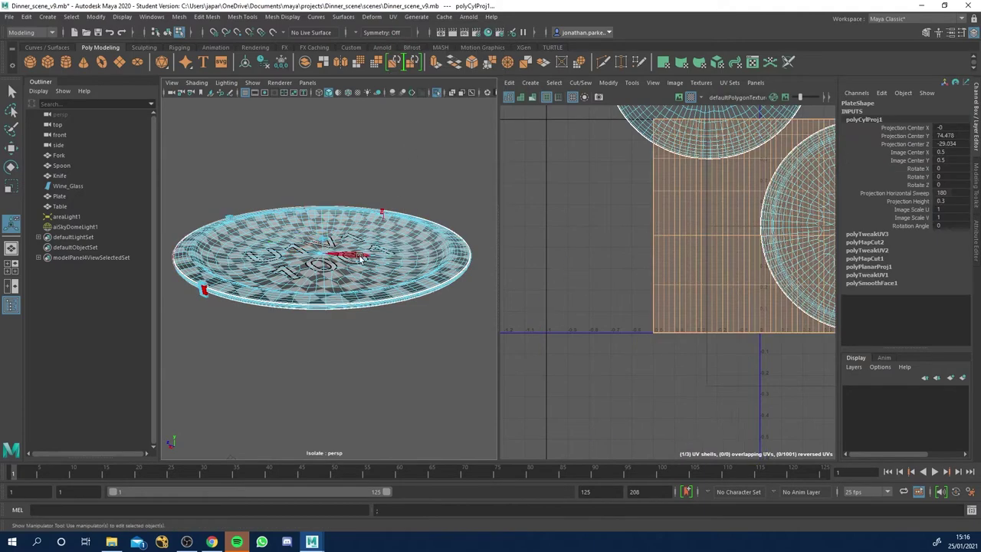
# Widen the cylindrical projection to a 360 horizontal sweep around the plate and set its projection height to about 0.6.
pyautogui.scroll(-5, 630, 314)
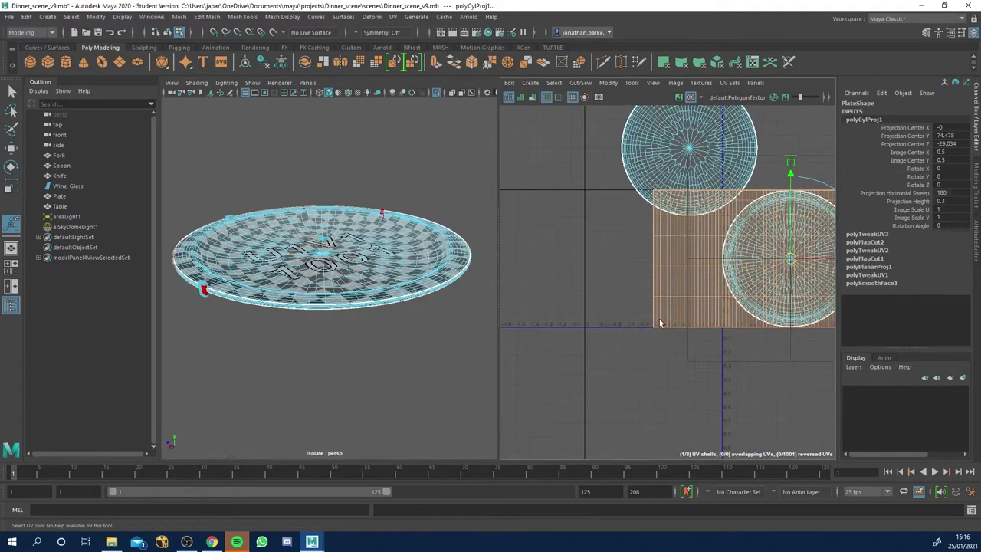
pyautogui.keyDown('alt'); pyautogui.moveTo(742, 343); pyautogui.dragTo(620, 361, button='middle'); pyautogui.keyUp('alt')
pyautogui.scroll(-2, 620, 361)
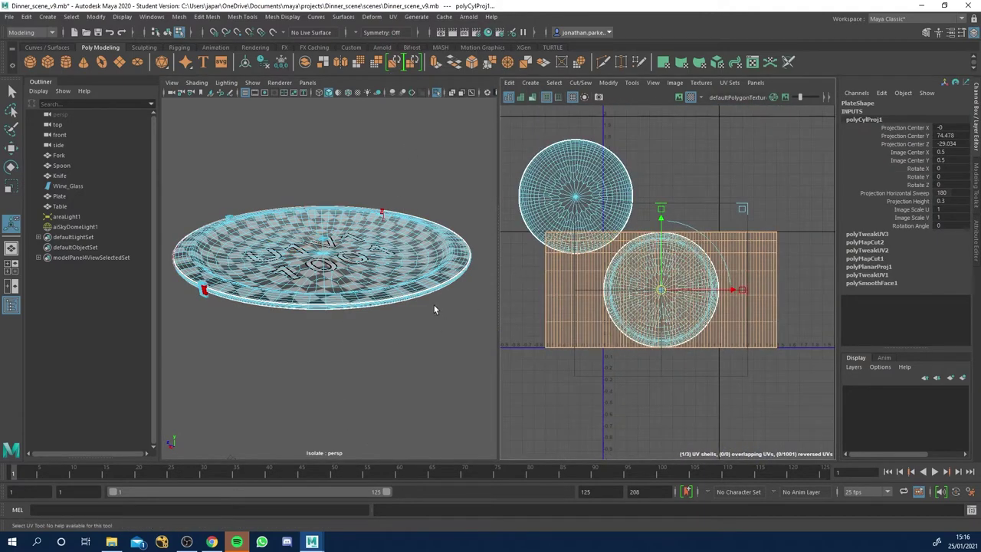
pyautogui.keyDown('alt'); pyautogui.moveTo(226, 345); pyautogui.dragTo(434, 298); pyautogui.keyUp('alt')
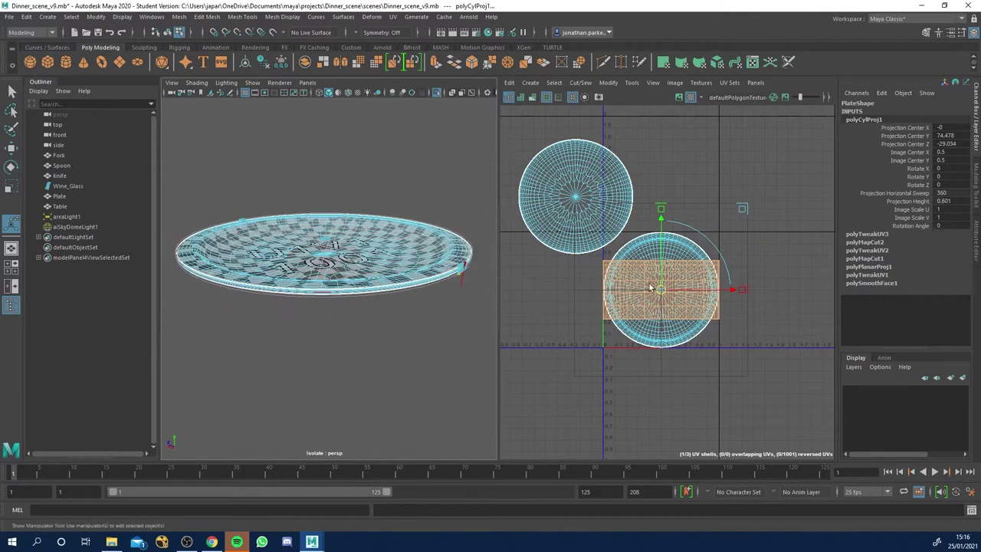
# Move the projected rectangular rim UVs clear of both disc shells, to an image center of about -0.72, 0.41.
pyautogui.moveTo(660, 290); pyautogui.dragTo(534, 300)
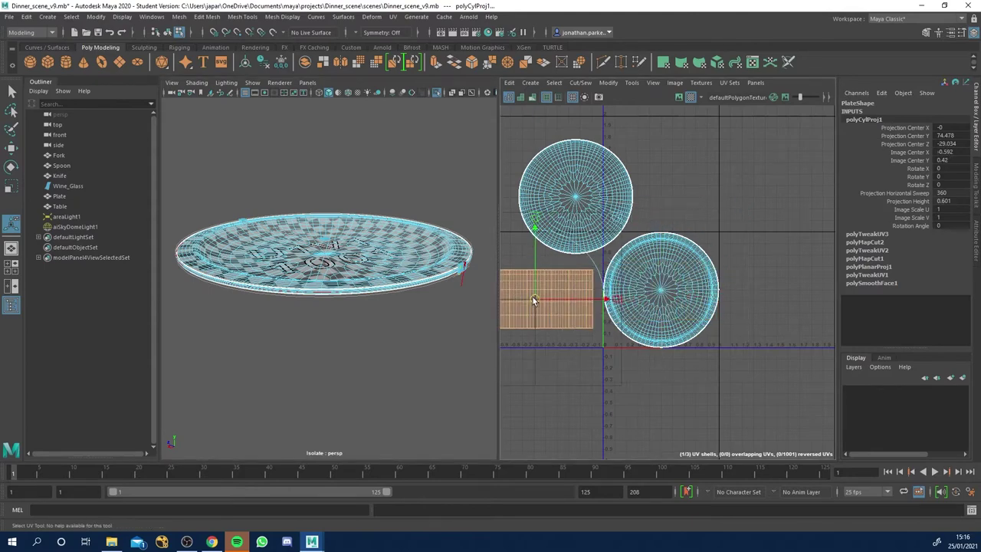
pyautogui.keyDown('alt'); pyautogui.moveTo(342, 323); pyautogui.dragTo(422, 344, button='right'); pyautogui.keyUp('alt')
pyautogui.keyDown('alt'); pyautogui.moveTo(422, 344); pyautogui.dragTo(379, 322); pyautogui.keyUp('alt')
pyautogui.keyDown('alt'); pyautogui.moveTo(368, 314); pyautogui.dragTo(365, 288, button='right'); pyautogui.keyUp('alt')
pyautogui.keyDown('alt'); pyautogui.moveTo(562, 279); pyautogui.dragTo(666, 268, button='middle'); pyautogui.keyUp('alt')
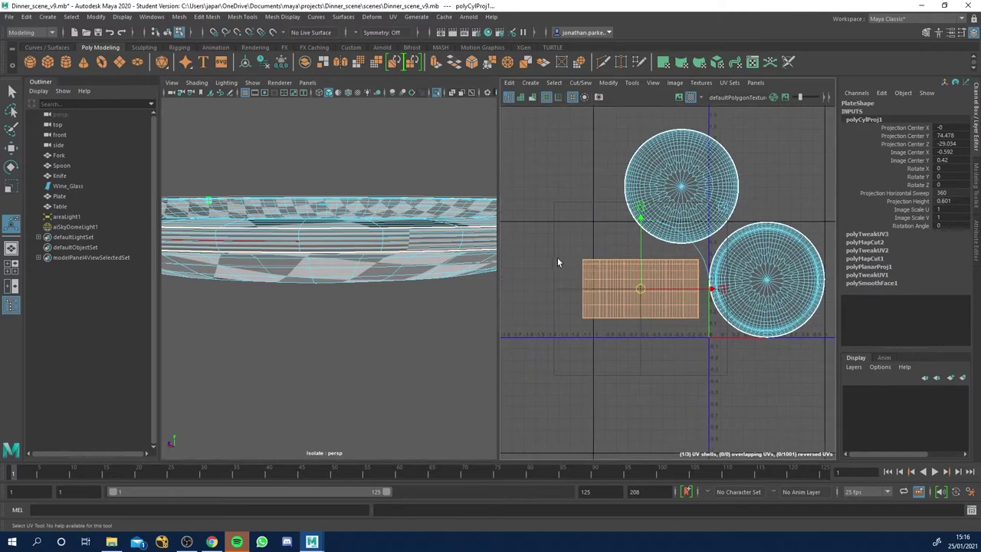
pyautogui.keyDown('alt'); pyautogui.moveTo(558, 259); pyautogui.dragTo(712, 304, button='right'); pyautogui.keyUp('alt')
pyautogui.moveTo(693, 308); pyautogui.dragTo(667, 309)
# Inspect the stretched checkers along the rim and reselect the whole rectangular rim shell in UV shell selection.
pyautogui.keyDown('alt'); pyautogui.moveTo(434, 307); pyautogui.dragTo(406, 285); pyautogui.keyUp('alt')
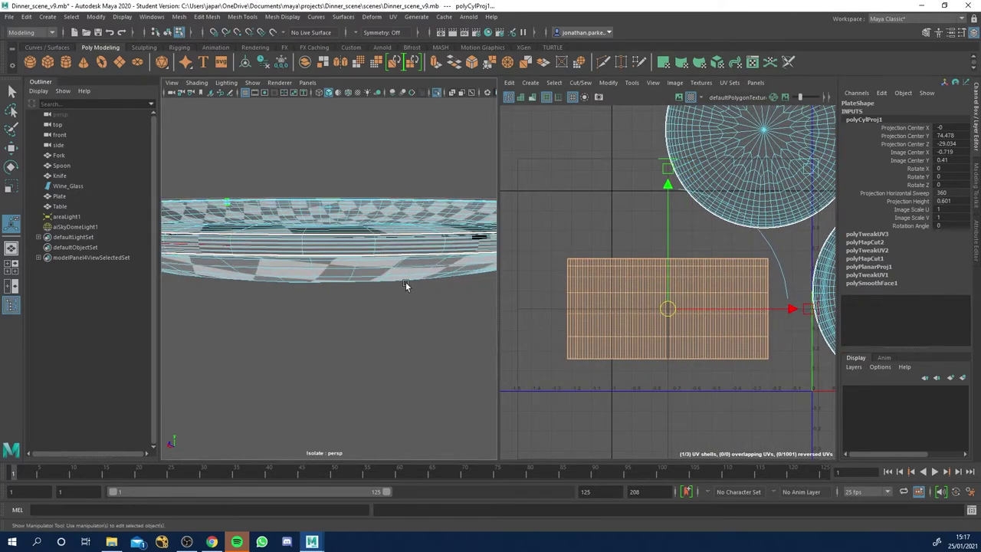
pyautogui.keyDown('alt'); pyautogui.moveTo(312, 280); pyautogui.dragTo(247, 259, button='right'); pyautogui.keyUp('alt')
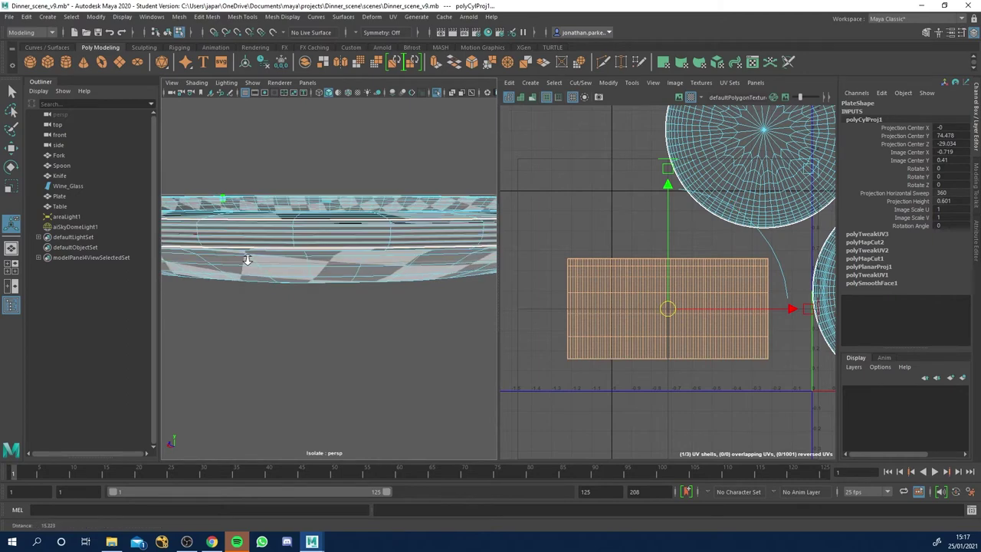
pyautogui.keyDown('alt'); pyautogui.moveTo(286, 253); pyautogui.dragTo(284, 301); pyautogui.keyUp('alt')
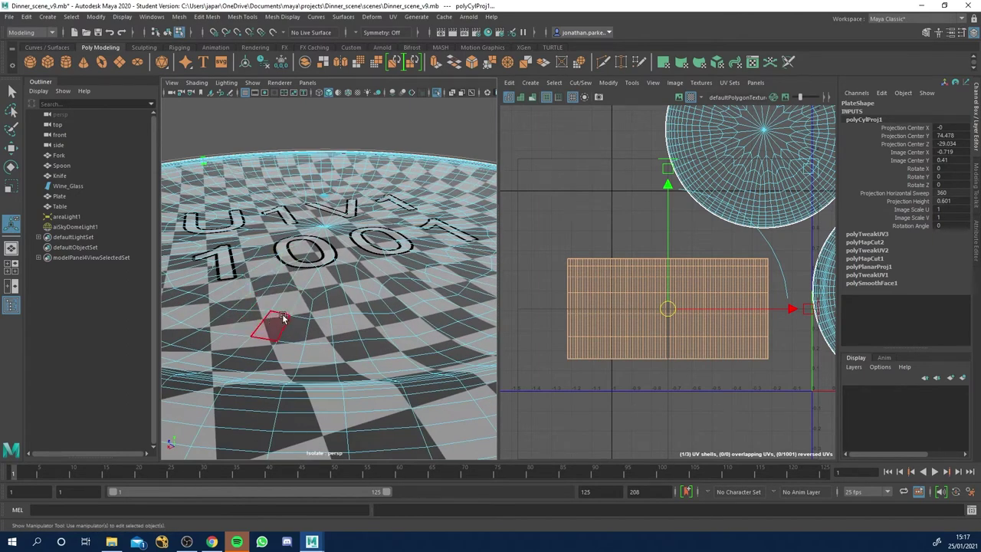
pyautogui.keyDown('alt'); pyautogui.moveTo(317, 316); pyautogui.dragTo(341, 323); pyautogui.keyUp('alt')
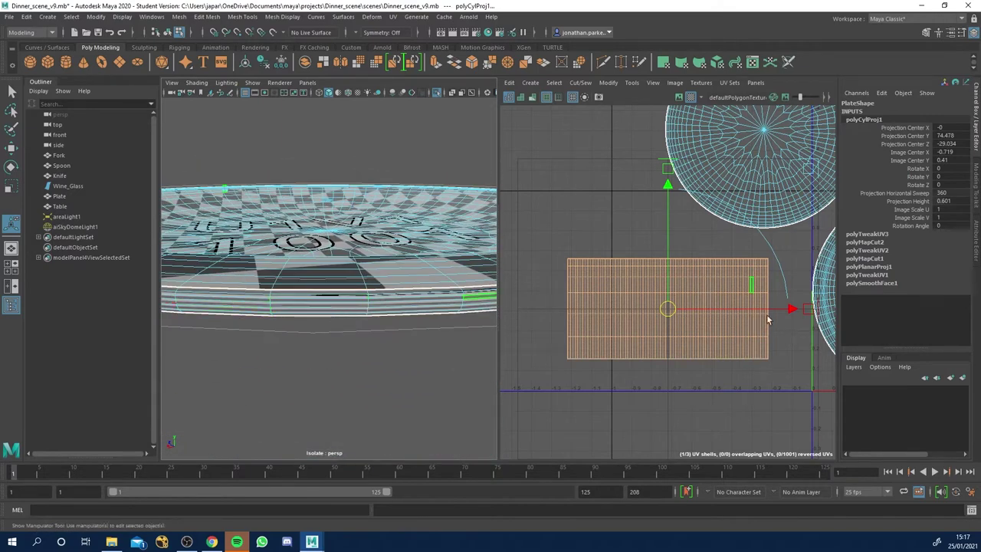
pyautogui.click(561, 145)
pyautogui.moveTo(632, 304); pyautogui.dragTo(606, 295, button='right')
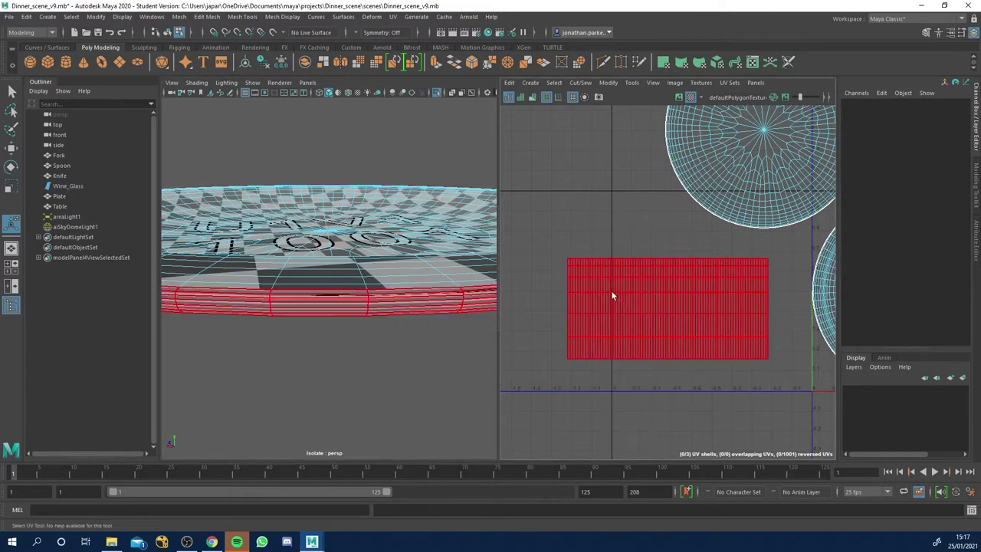
pyautogui.click(626, 302)
pyautogui.keyDown('alt'); pyautogui.moveTo(492, 337); pyautogui.dragTo(347, 331); pyautogui.keyUp('alt')
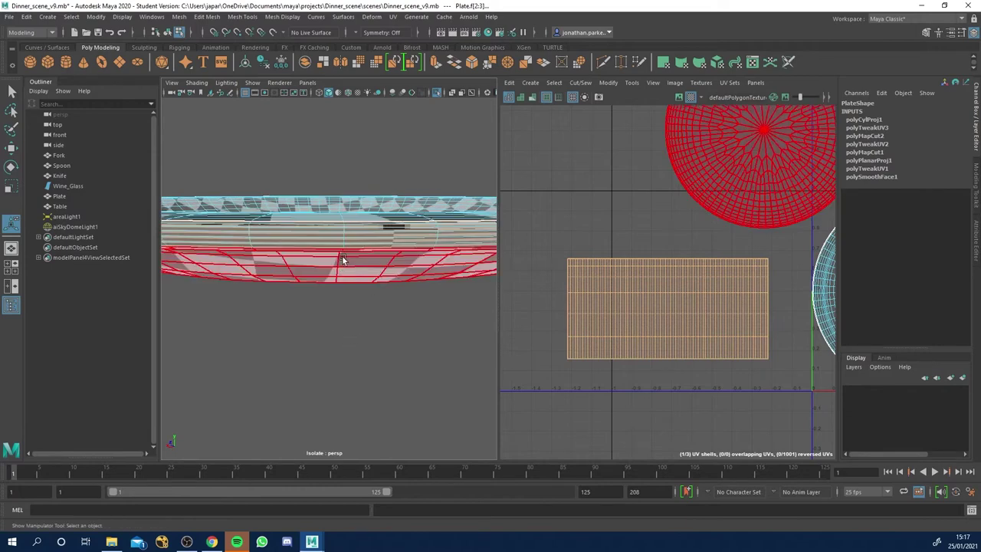
pyautogui.keyDown('alt'); pyautogui.moveTo(320, 389); pyautogui.dragTo(330, 385); pyautogui.keyUp('alt')
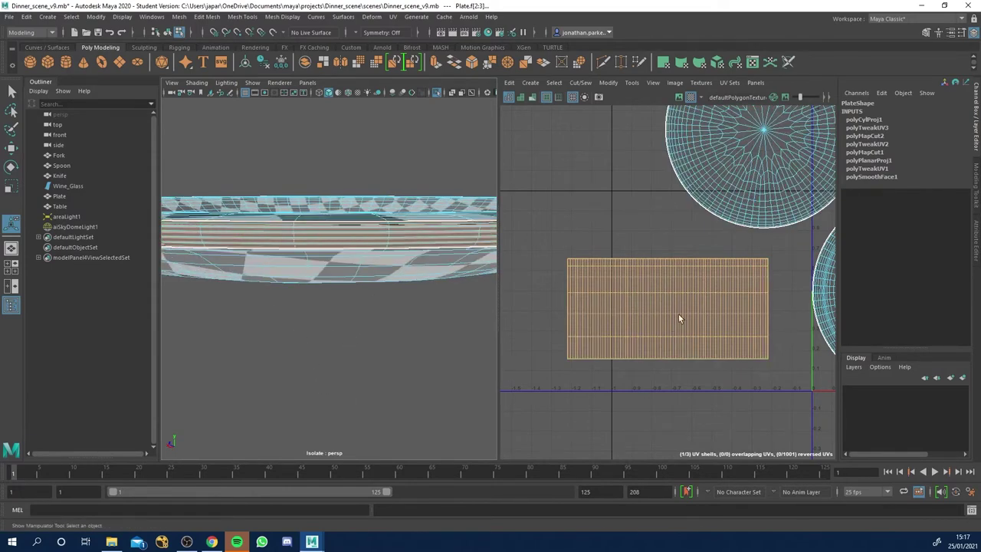
# Scale the rim shell into a low, very long horizontal strip to even out the checker squares around the rim.
pyautogui.press('r')
pyautogui.moveTo(728, 312); pyautogui.dragTo(751, 309)
pyautogui.moveTo(668, 247); pyautogui.dragTo(667, 272)
pyautogui.moveTo(733, 308); pyautogui.dragTo(789, 309)
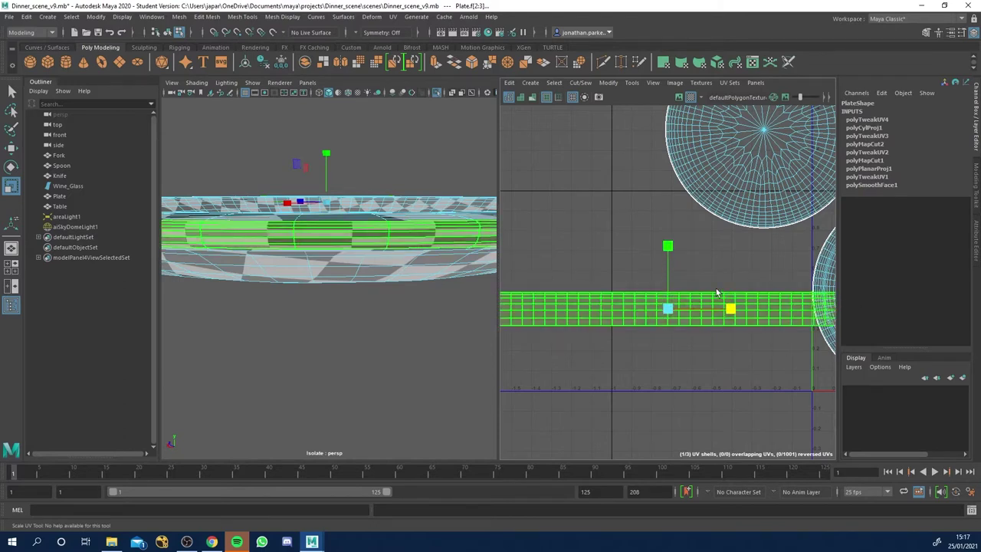
pyautogui.moveTo(731, 309); pyautogui.dragTo(980, 295)
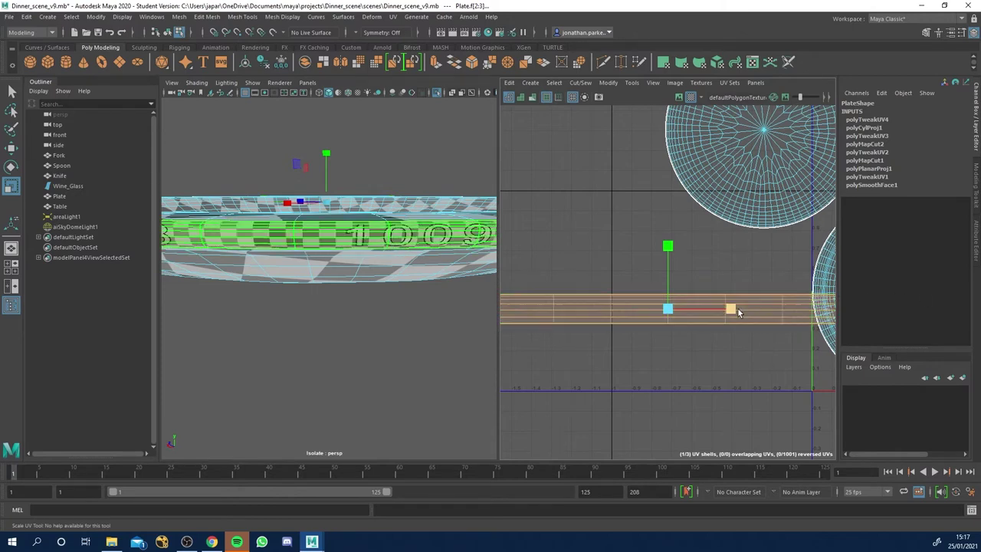
pyautogui.moveTo(733, 309); pyautogui.dragTo(753, 310)
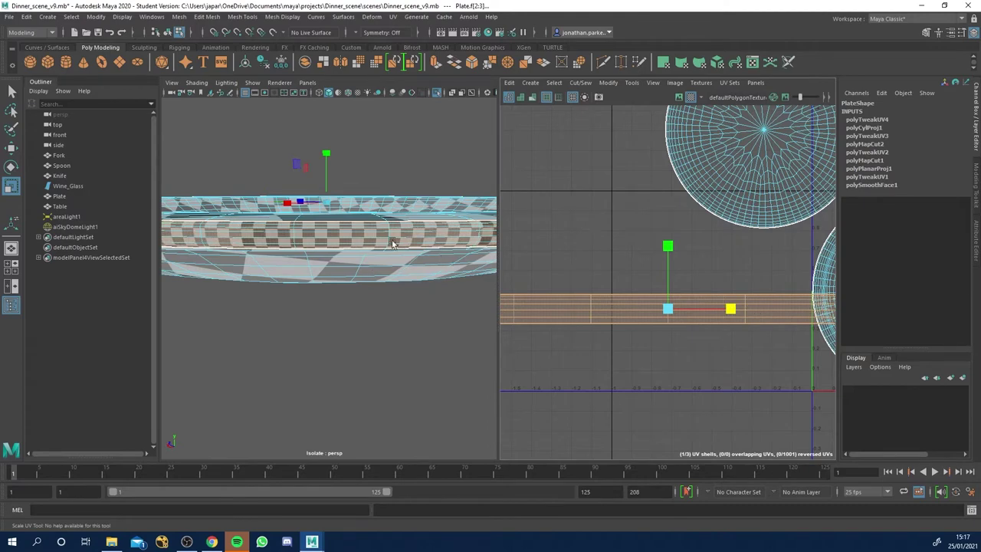
# Examine the full length of the rim strip in the UV layout and compare its checker size with the plate's top.
pyautogui.keyDown('alt'); pyautogui.moveTo(723, 311); pyautogui.dragTo(537, 291, button='right'); pyautogui.keyUp('alt')
pyautogui.keyDown('alt'); pyautogui.moveTo(759, 311); pyautogui.dragTo(640, 310, button='right'); pyautogui.keyUp('alt')
pyautogui.scroll(-5, 641, 313)
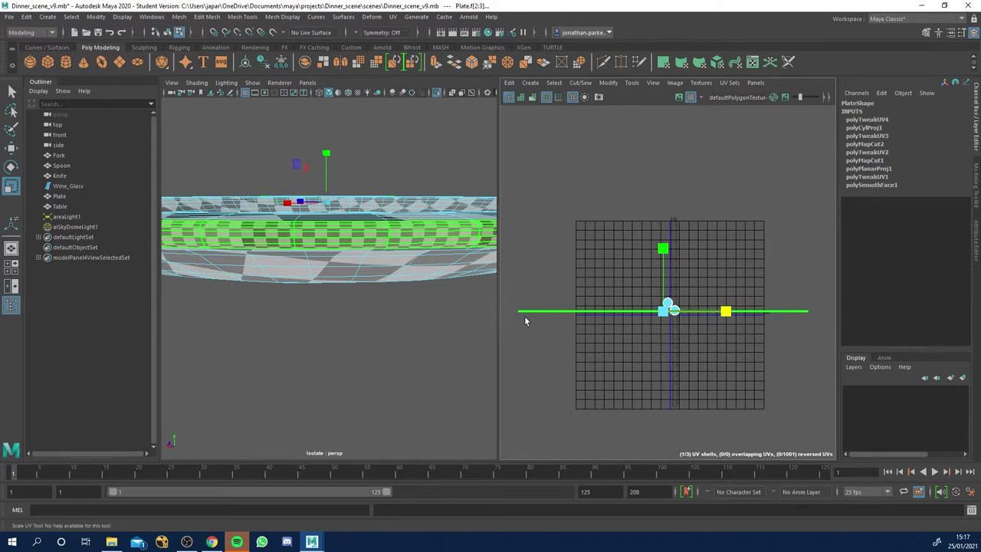
pyautogui.scroll(-3, 665, 334)
pyautogui.scroll(7, 583, 310)
pyautogui.keyDown('alt'); pyautogui.moveTo(668, 353); pyautogui.dragTo(645, 347, button='middle'); pyautogui.keyUp('alt')
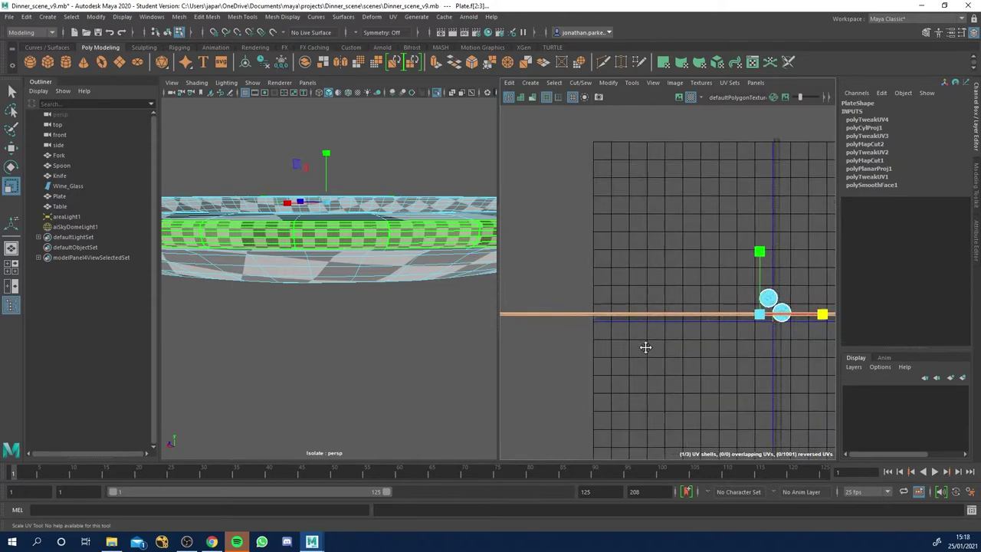
pyautogui.scroll(6, 645, 347)
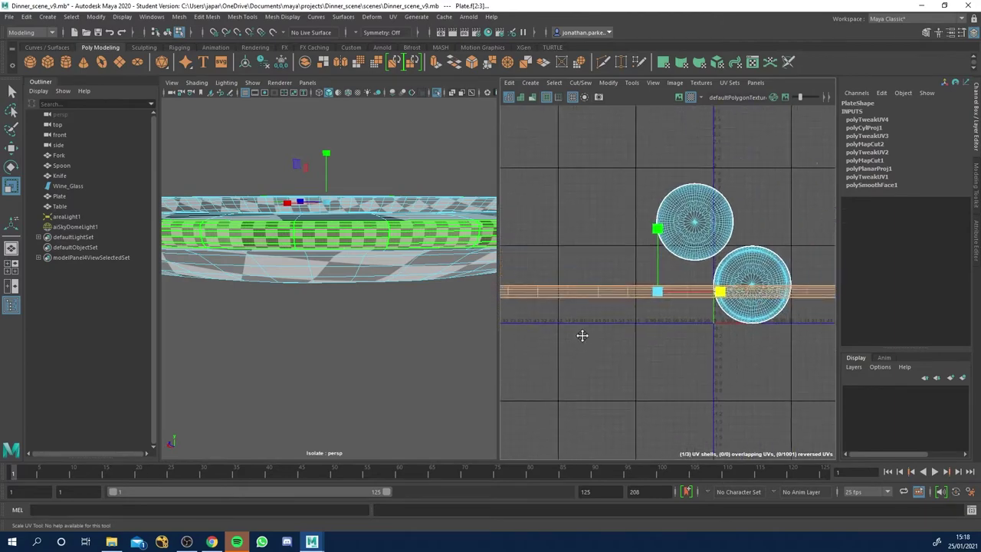
pyautogui.keyDown('alt'); pyautogui.moveTo(582, 336); pyautogui.dragTo(532, 357, button='middle'); pyautogui.keyUp('alt')
pyautogui.keyDown('alt'); pyautogui.moveTo(327, 226); pyautogui.dragTo(325, 299); pyautogui.keyUp('alt')
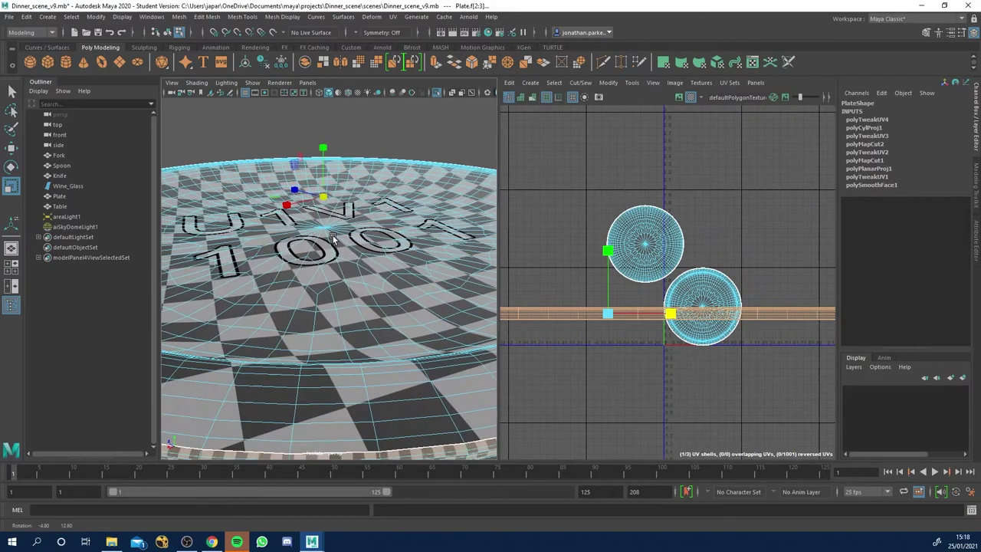
pyautogui.keyDown('alt'); pyautogui.moveTo(372, 410); pyautogui.dragTo(373, 347); pyautogui.keyUp('alt')
# Try scaling the rim strip down uniformly to a very thin line and check the pattern along the plate's edge.
pyautogui.moveTo(613, 313); pyautogui.dragTo(583, 311)
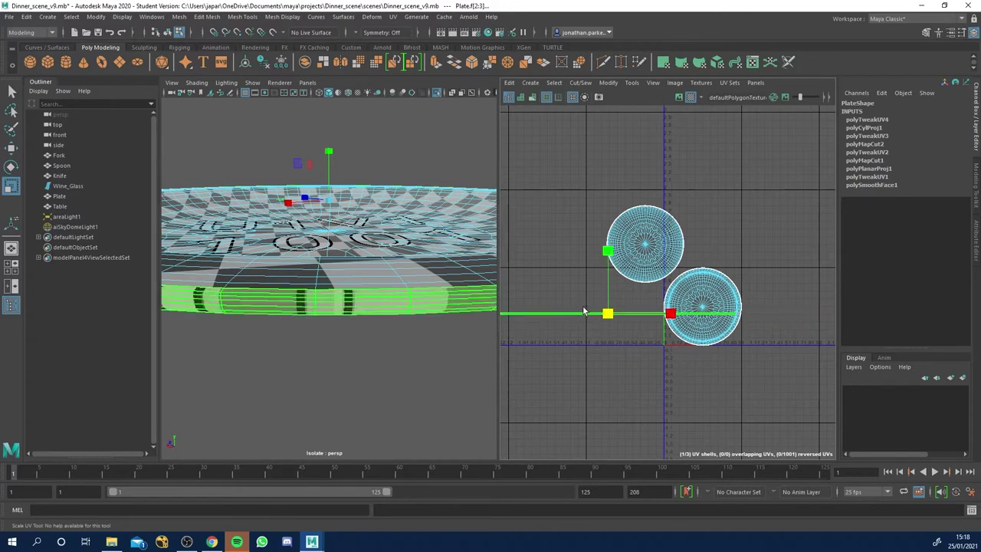
pyautogui.keyDown('alt'); pyautogui.moveTo(651, 295); pyautogui.dragTo(825, 334, button='right'); pyautogui.keyUp('alt')
pyautogui.moveTo(331, 277)
pyautogui.keyDown('alt'); pyautogui.mouseDown(button='right')
pyautogui.moveTo(369, 288)
pyautogui.moveTo(314, 271)
pyautogui.mouseUp(button='right'); pyautogui.keyUp('alt')
pyautogui.keyDown('alt'); pyautogui.moveTo(315, 272); pyautogui.dragTo(354, 286); pyautogui.keyUp('alt')
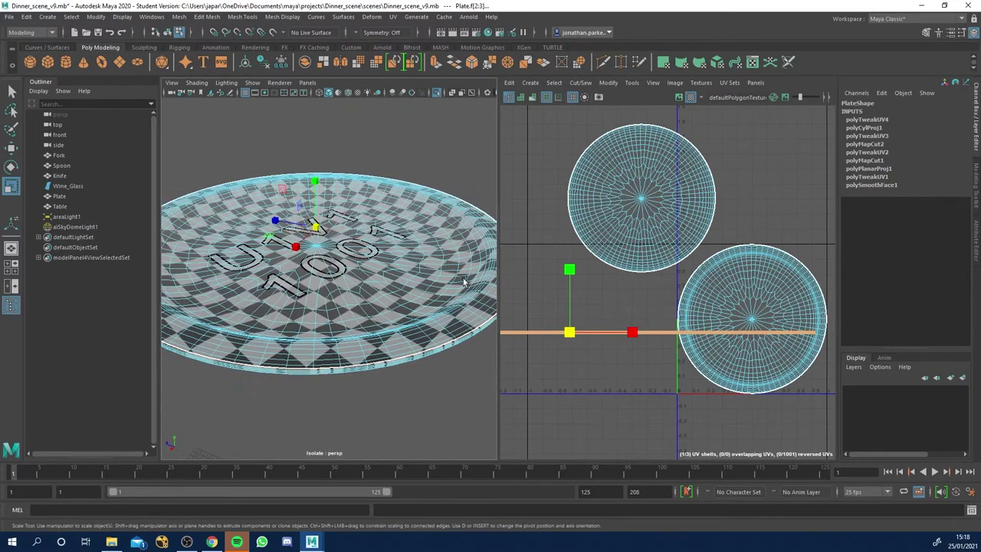
pyautogui.click(412, 363)
pyautogui.click(409, 361)
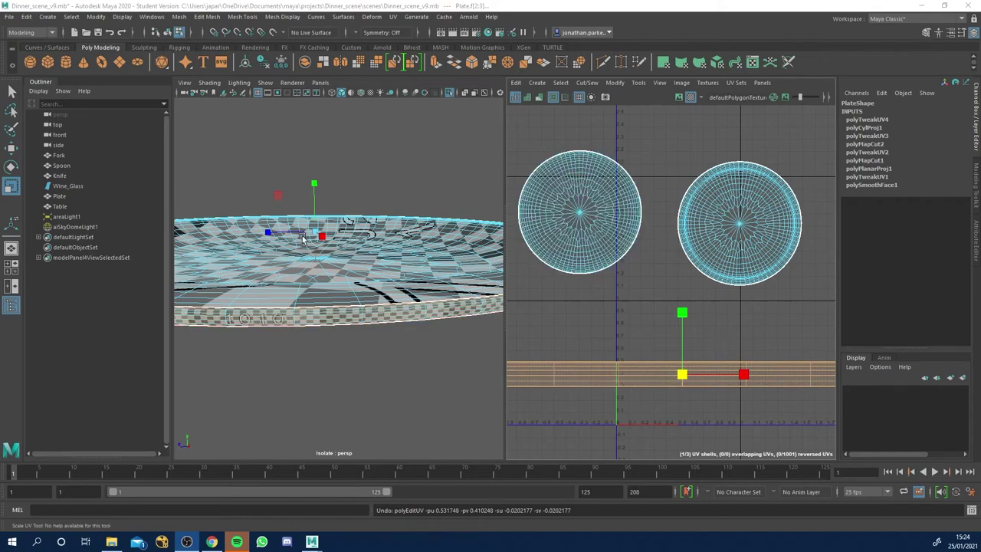
# Scale the rim strip down uniformly to less than half its size to enlarge the checkers on the plate's edge.
pyautogui.keyDown('alt'); pyautogui.moveTo(303, 238); pyautogui.dragTo(314, 306); pyautogui.keyUp('alt')
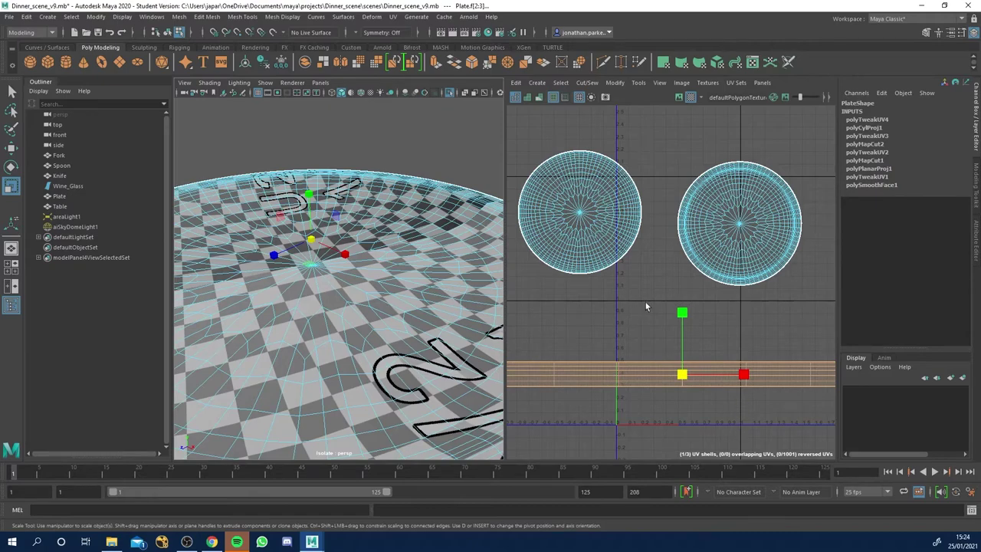
pyautogui.keyDown('alt'); pyautogui.moveTo(477, 322); pyautogui.dragTo(306, 317); pyautogui.keyUp('alt')
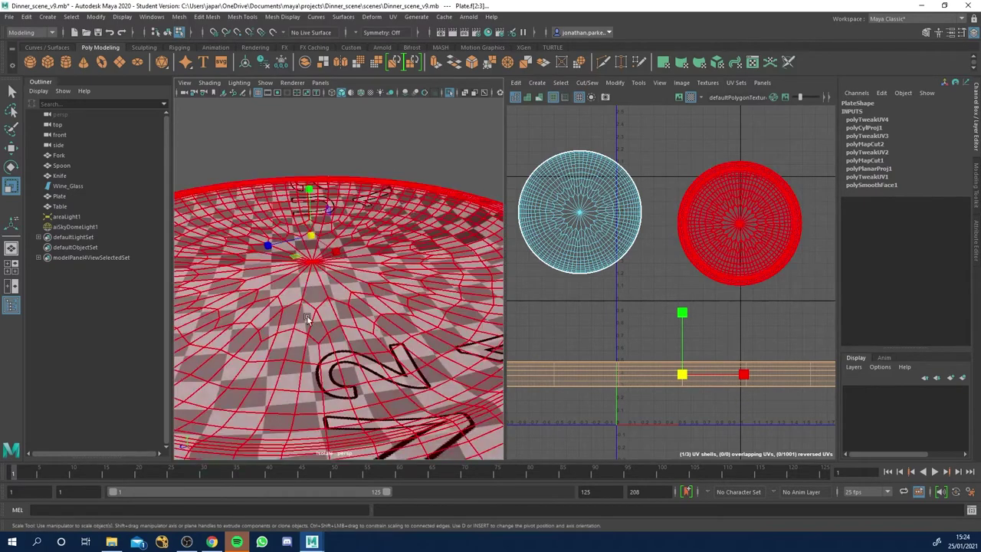
pyautogui.keyDown('alt'); pyautogui.moveTo(408, 336); pyautogui.dragTo(383, 328); pyautogui.keyUp('alt')
pyautogui.click(339, 284)
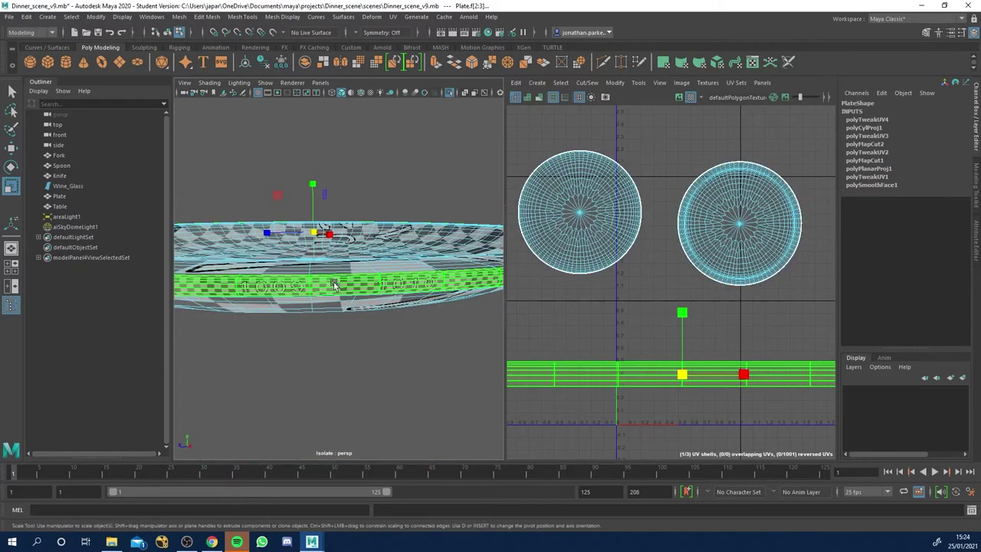
pyautogui.moveTo(682, 374); pyautogui.dragTo(646, 381)
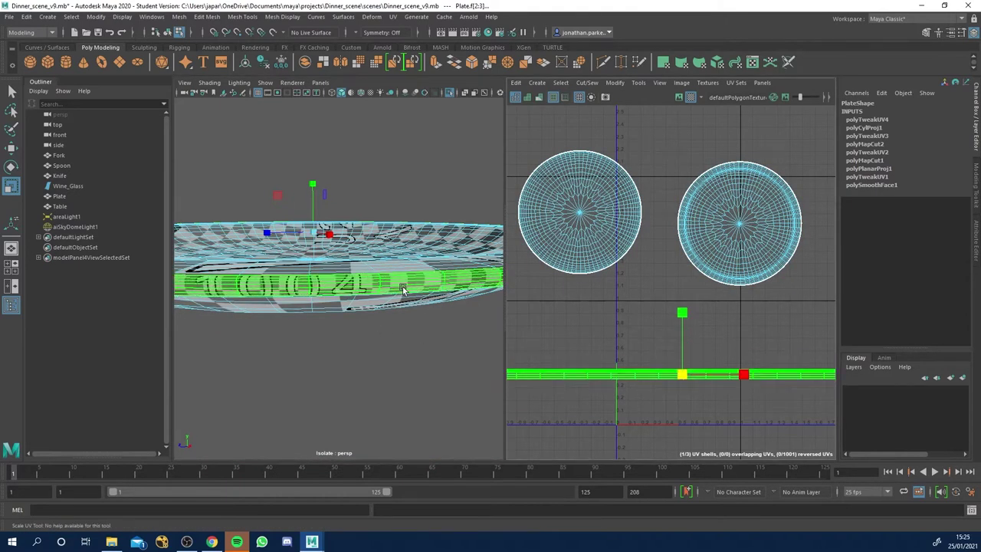
# Examine the checker pattern on the whole plate from above and from below.
pyautogui.keyDown('alt'); pyautogui.moveTo(399, 288); pyautogui.dragTo(399, 304); pyautogui.keyUp('alt')
pyautogui.click(366, 280)
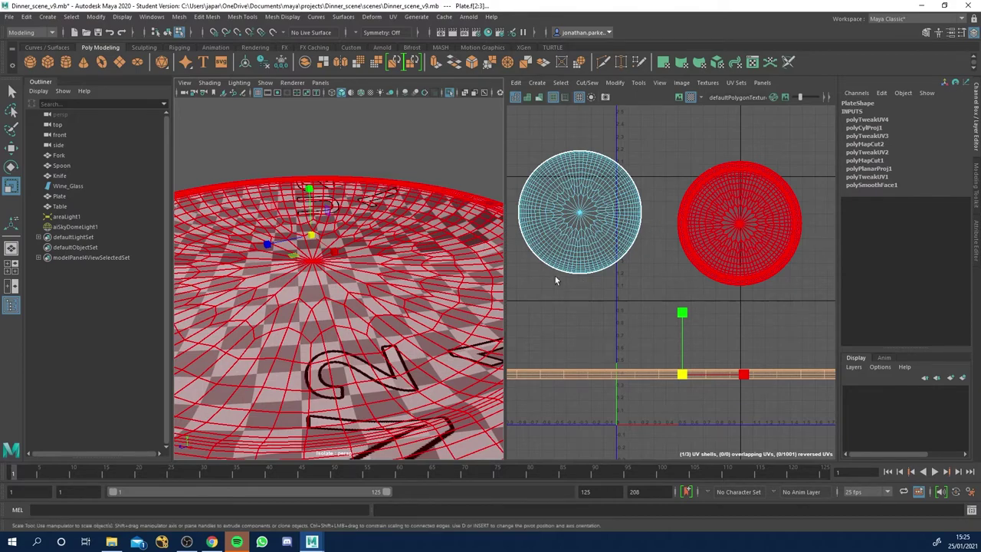
pyautogui.keyDown('alt'); pyautogui.moveTo(460, 297); pyautogui.dragTo(306, 276, button='right'); pyautogui.keyUp('alt')
pyautogui.keyDown('alt'); pyautogui.moveTo(201, 214); pyautogui.dragTo(241, 254); pyautogui.keyUp('alt')
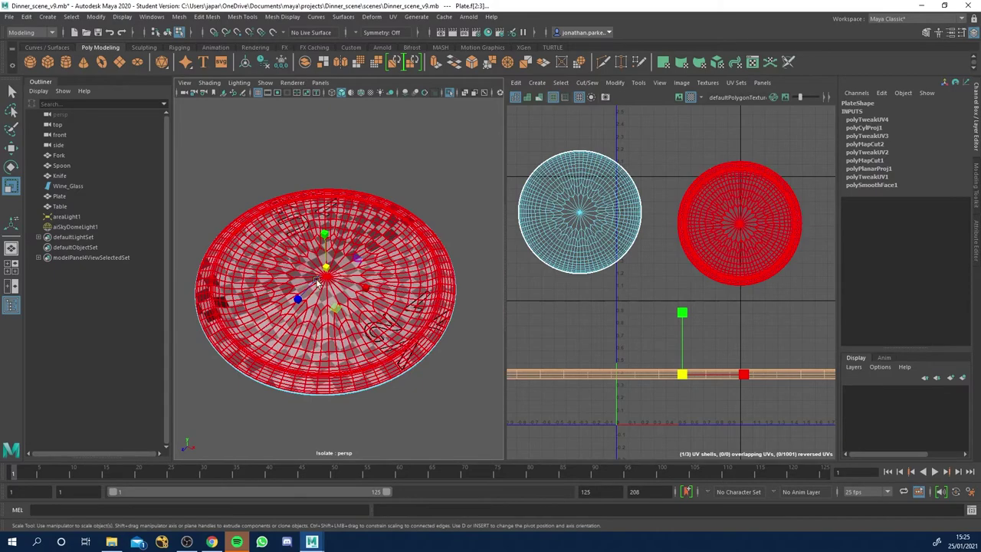
pyautogui.keyDown('alt'); pyautogui.moveTo(299, 205); pyautogui.dragTo(318, 235); pyautogui.keyUp('alt')
pyautogui.keyDown('alt'); pyautogui.moveTo(353, 284); pyautogui.dragTo(337, 172); pyautogui.keyUp('alt')
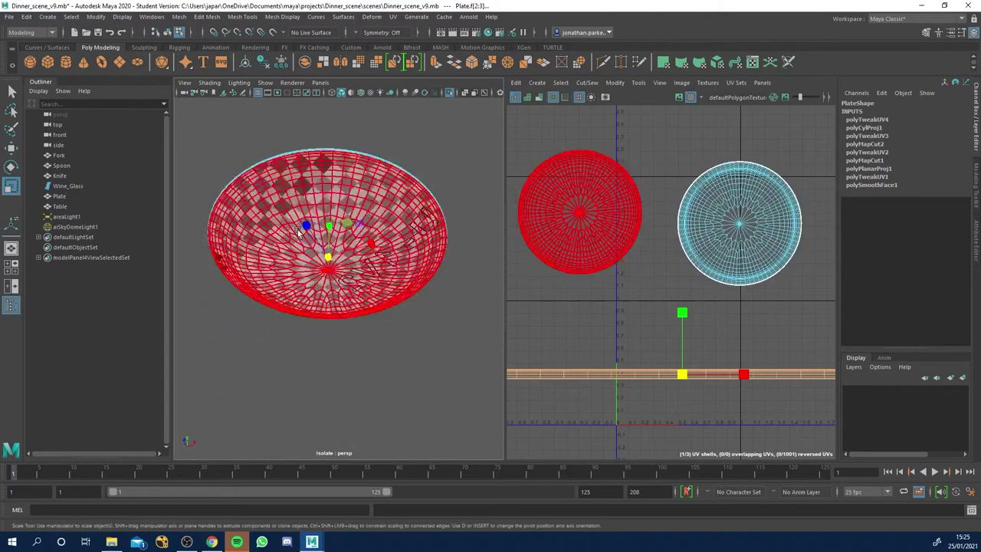
# Undo the last few actions and examine the checker pattern on the plate's top face.
pyautogui.hotkey('ctrl', 'z')
pyautogui.hotkey('ctrl', 'z')
pyautogui.hotkey('ctrl', 'z')
pyautogui.hotkey('ctrl', 'z')
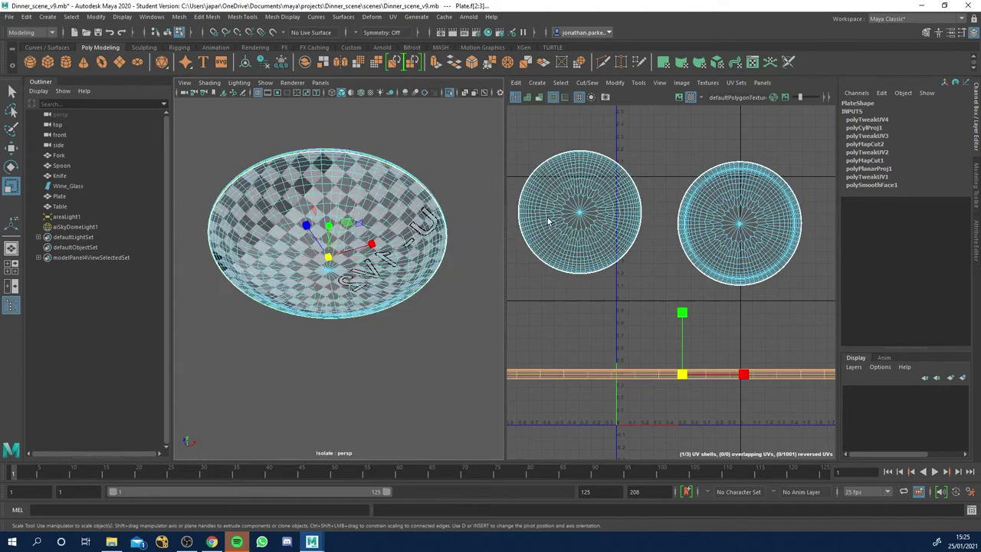
pyautogui.keyDown('alt'); pyautogui.moveTo(364, 230); pyautogui.dragTo(395, 328); pyautogui.keyUp('alt')
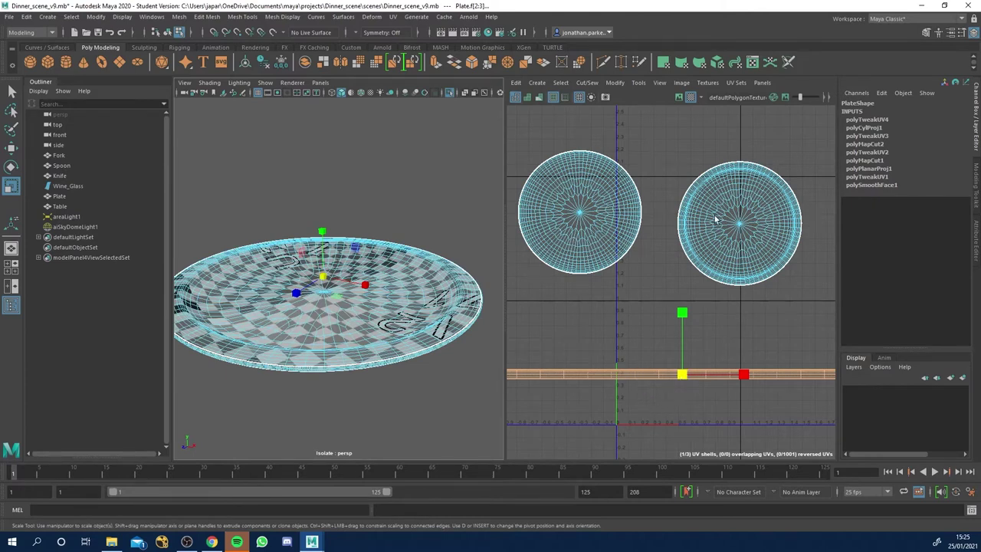
pyautogui.click(747, 244)
pyautogui.keyDown('alt'); pyautogui.moveTo(309, 300); pyautogui.dragTo(311, 324); pyautogui.keyUp('alt')
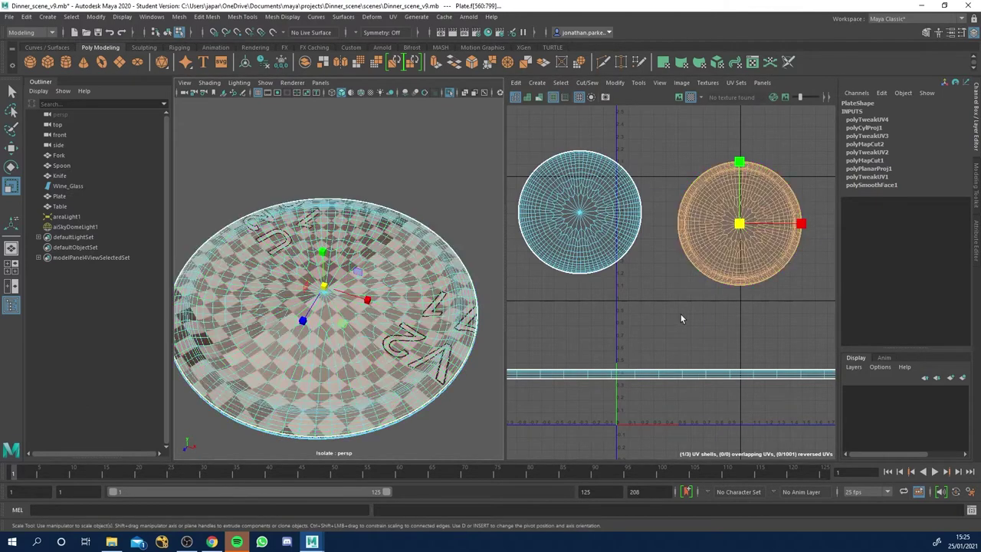
# Scale the rim strip down to fit inside the 0–1 UV tile and move it just above the tile's bottom edge.
pyautogui.click(642, 375)
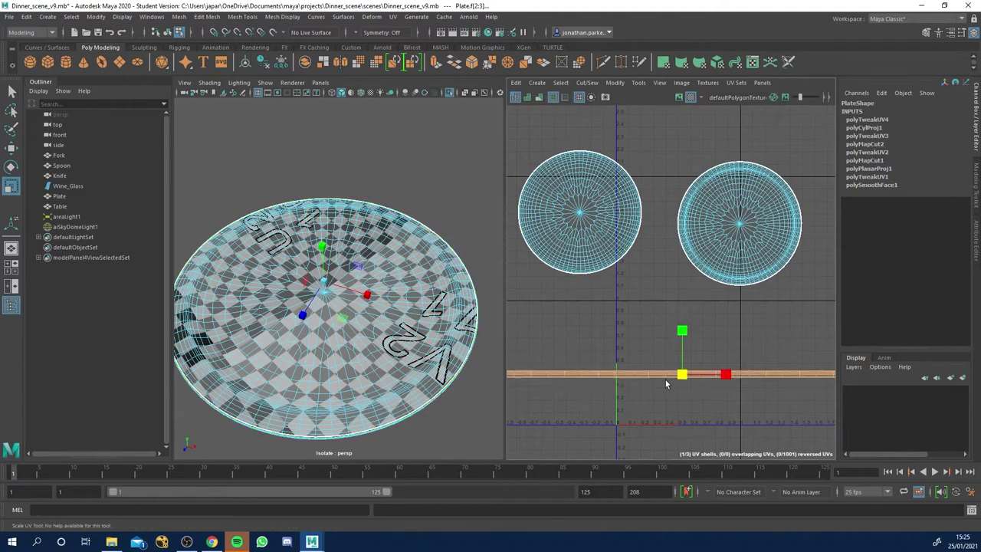
pyautogui.moveTo(665, 381); pyautogui.dragTo(629, 382, button='middle')
pyautogui.keyDown('alt'); pyautogui.moveTo(636, 380); pyautogui.dragTo(736, 421, button='right'); pyautogui.keyUp('alt')
pyautogui.keyDown('alt'); pyautogui.moveTo(735, 421); pyautogui.dragTo(675, 355, button='middle'); pyautogui.keyUp('alt')
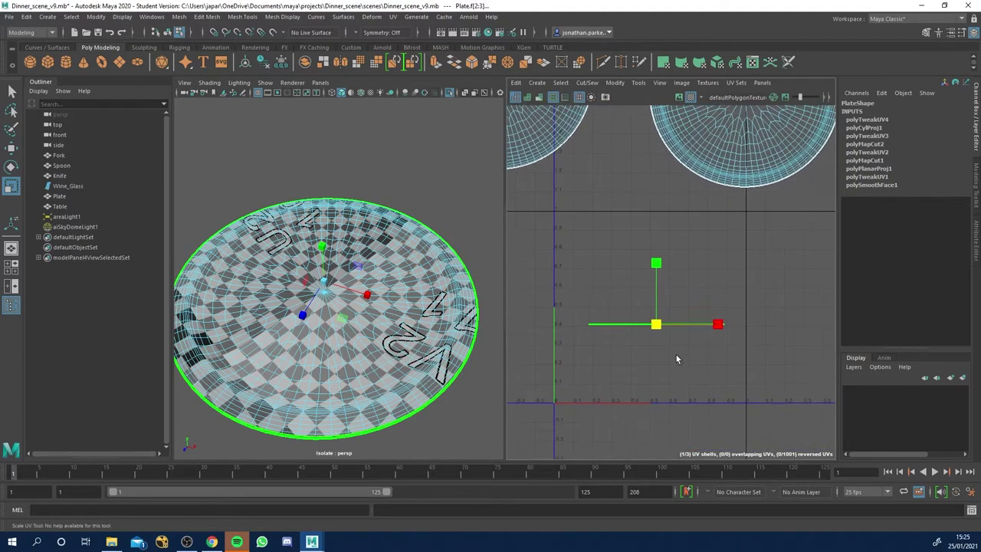
pyautogui.moveTo(656, 324); pyautogui.dragTo(652, 396)
pyautogui.press('w')
# Move the plate's underside UV shell into the 0–1 tile and scale it down to a small circle above the rim strip.
pyautogui.click(547, 121)
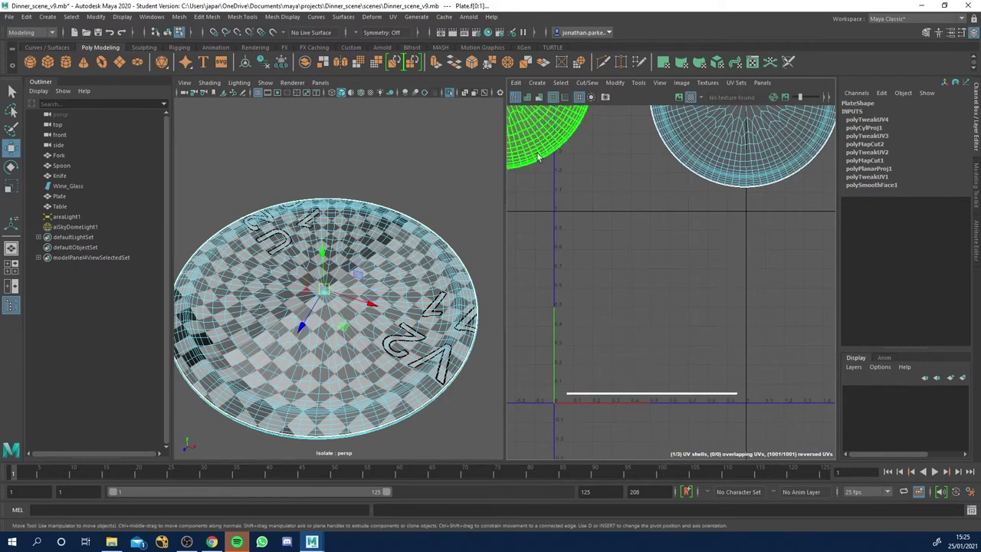
pyautogui.keyDown('alt'); pyautogui.moveTo(475, 323); pyautogui.dragTo(449, 303); pyautogui.keyUp('alt')
pyautogui.keyDown('alt'); pyautogui.moveTo(606, 187); pyautogui.dragTo(647, 236, button='middle'); pyautogui.keyUp('alt')
pyautogui.scroll(-2, 647, 235)
pyautogui.moveTo(577, 168); pyautogui.dragTo(635, 350)
pyautogui.press('r')
pyautogui.press('w')
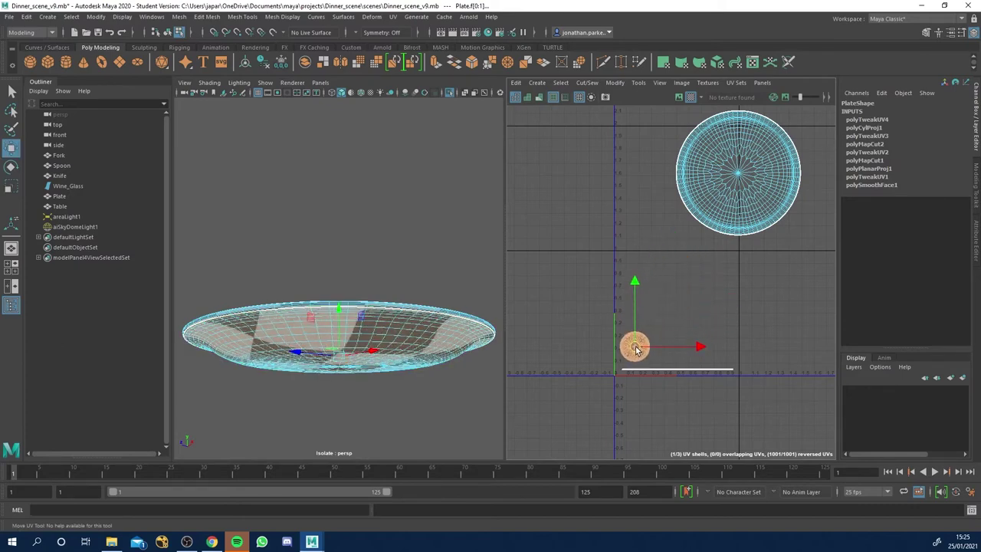
# Move the plate's top UV shell into the 0–1 tile and scale it down to fit beside the underside shell.
pyautogui.click(738, 176)
pyautogui.moveTo(737, 176); pyautogui.dragTo(686, 303)
pyautogui.press('r')
pyautogui.press('w')
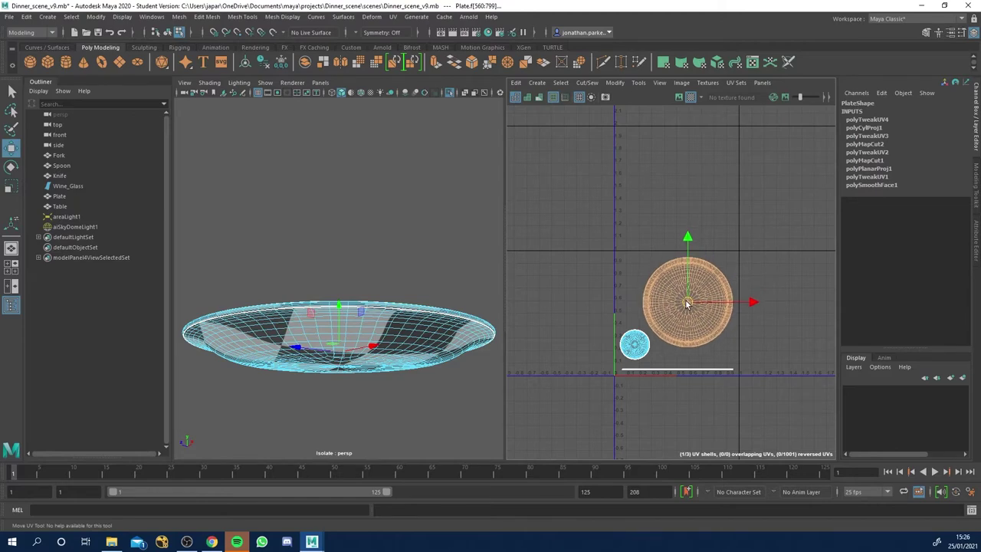
# Shrink the underside shell further and place it in the tile's lower-left corner, just above the rim strip.
pyautogui.click(635, 345)
pyautogui.scroll(5, 635, 345)
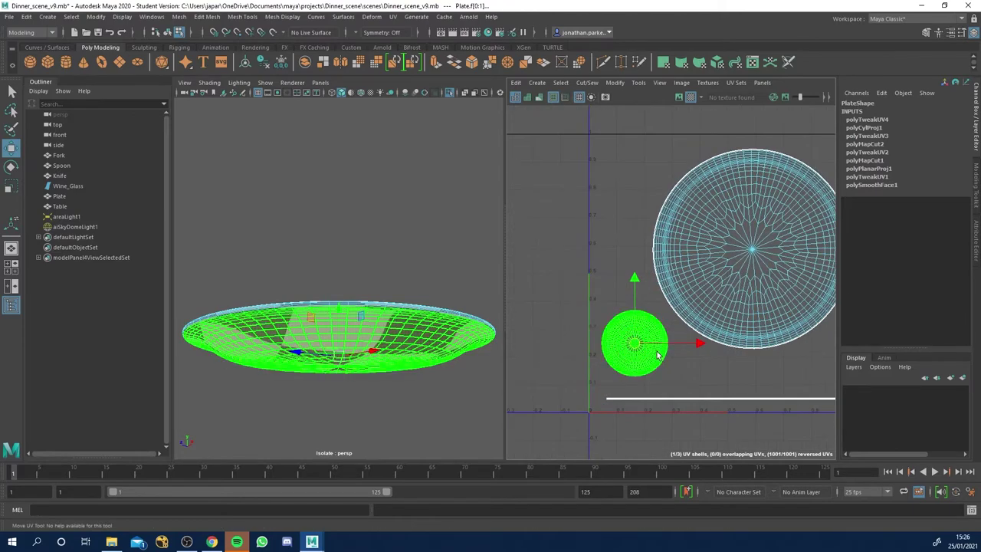
pyautogui.press('r')
pyautogui.moveTo(634, 344); pyautogui.dragTo(617, 375)
pyautogui.press('w')
# Reposition the plate's top shell and scale it up uniformly to fill most of the 0–1 UV tile.
pyautogui.click(751, 260)
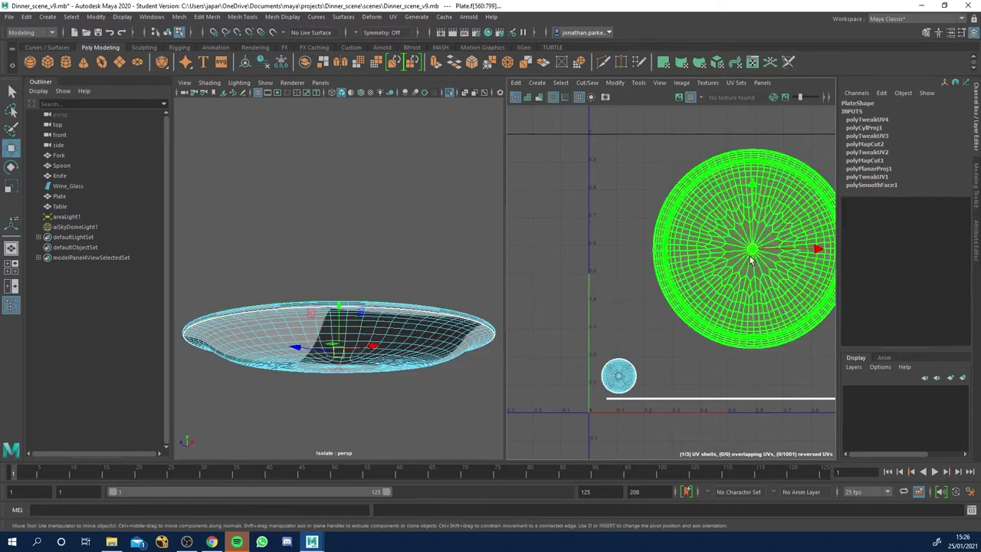
pyautogui.moveTo(752, 249); pyautogui.dragTo(742, 263)
pyautogui.keyDown('alt'); pyautogui.moveTo(759, 263); pyautogui.dragTo(699, 267, button='middle'); pyautogui.keyUp('alt')
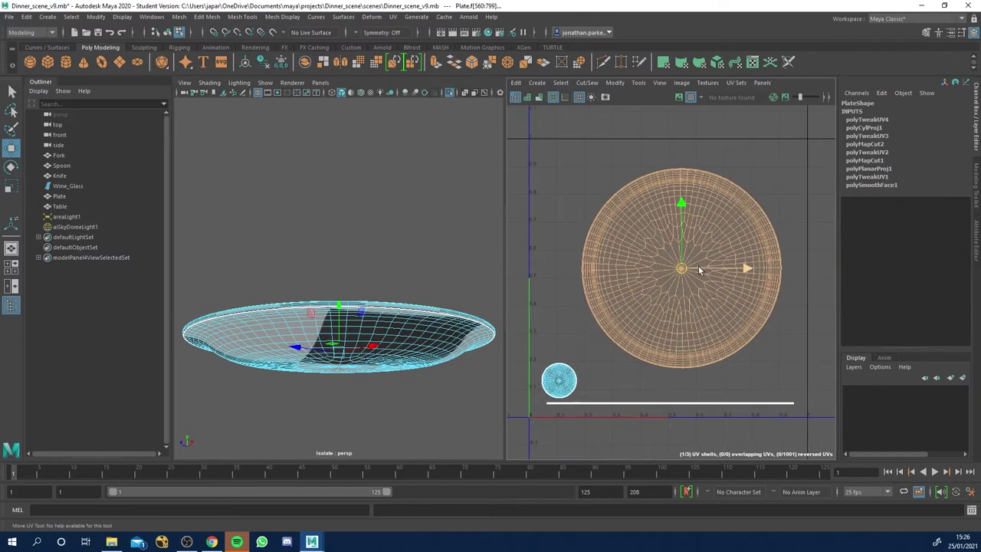
pyautogui.press('r')
pyautogui.moveTo(694, 274); pyautogui.dragTo(739, 271)
pyautogui.press('w')
# Examine the checker pattern on the plate's top, edge and underside to compare their texture resolution.
pyautogui.keyDown('alt'); pyautogui.moveTo(436, 319); pyautogui.dragTo(427, 378); pyautogui.keyUp('alt')
pyautogui.keyDown('alt'); pyautogui.moveTo(320, 351); pyautogui.dragTo(299, 376); pyautogui.keyUp('alt')
pyautogui.keyDown('alt'); pyautogui.moveTo(300, 376); pyautogui.dragTo(345, 292, button='right'); pyautogui.keyUp('alt')
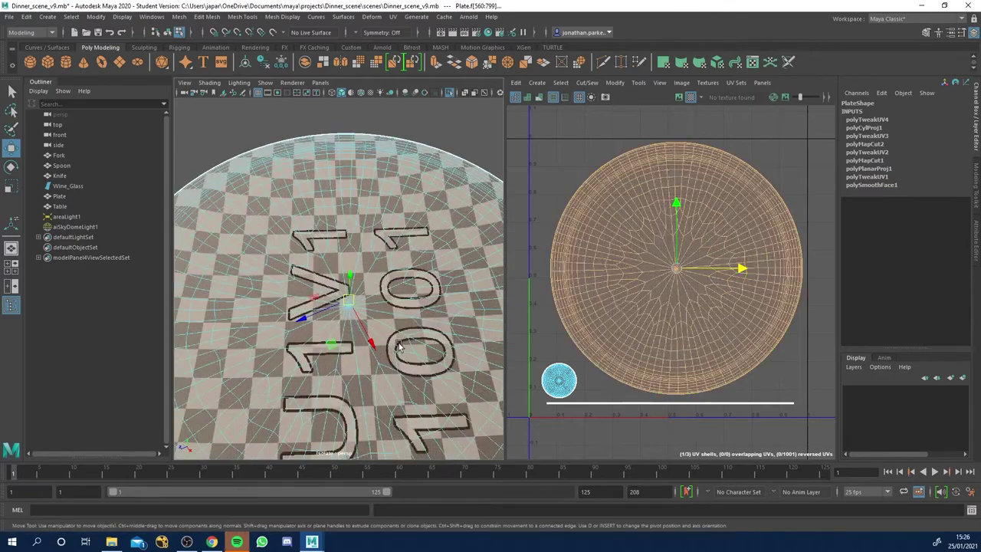
pyautogui.keyDown('alt'); pyautogui.moveTo(312, 265); pyautogui.dragTo(355, 232); pyautogui.keyUp('alt')
pyautogui.keyDown('alt'); pyautogui.moveTo(397, 352); pyautogui.dragTo(395, 306); pyautogui.keyUp('alt')
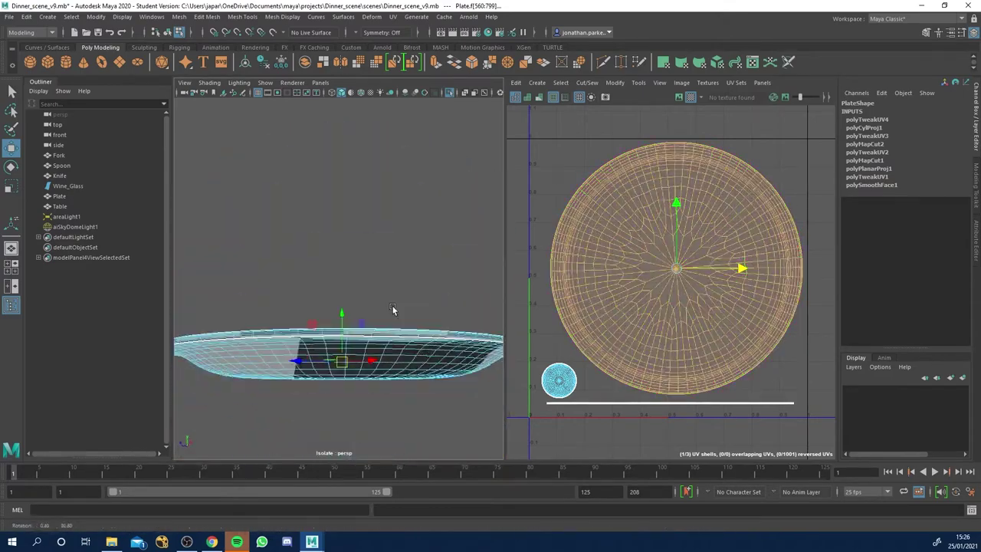
pyautogui.keyDown('alt'); pyautogui.moveTo(394, 313); pyautogui.dragTo(393, 327, button='right'); pyautogui.keyUp('alt')
pyautogui.keyDown('alt'); pyautogui.moveTo(393, 327); pyautogui.dragTo(389, 351); pyautogui.keyUp('alt')
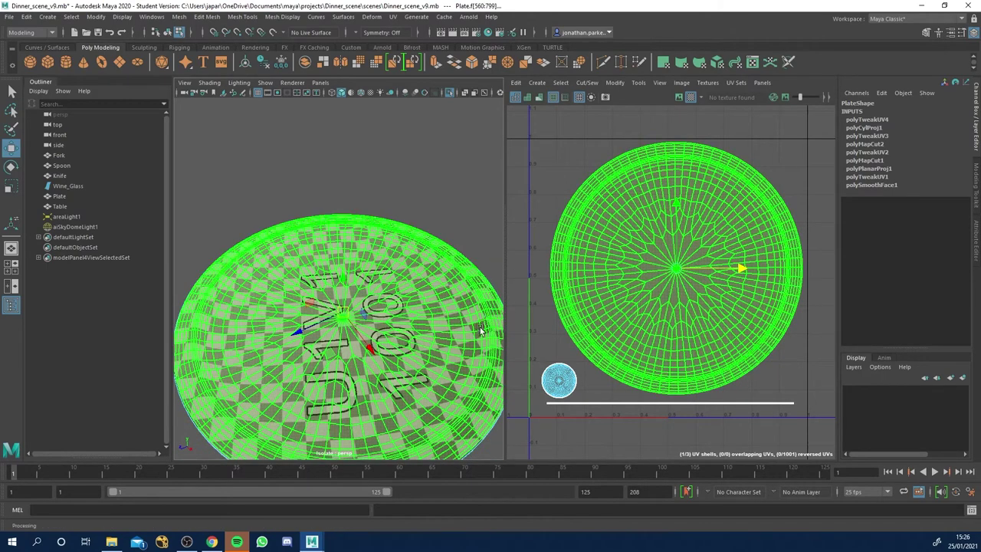
pyautogui.keyDown('alt'); pyautogui.moveTo(478, 332); pyautogui.dragTo(409, 280); pyautogui.keyUp('alt')
pyautogui.keyDown('alt'); pyautogui.moveTo(403, 337); pyautogui.dragTo(391, 305); pyautogui.keyUp('alt')
pyautogui.keyDown('alt'); pyautogui.moveTo(390, 305); pyautogui.dragTo(332, 276, button='right'); pyautogui.keyUp('alt')
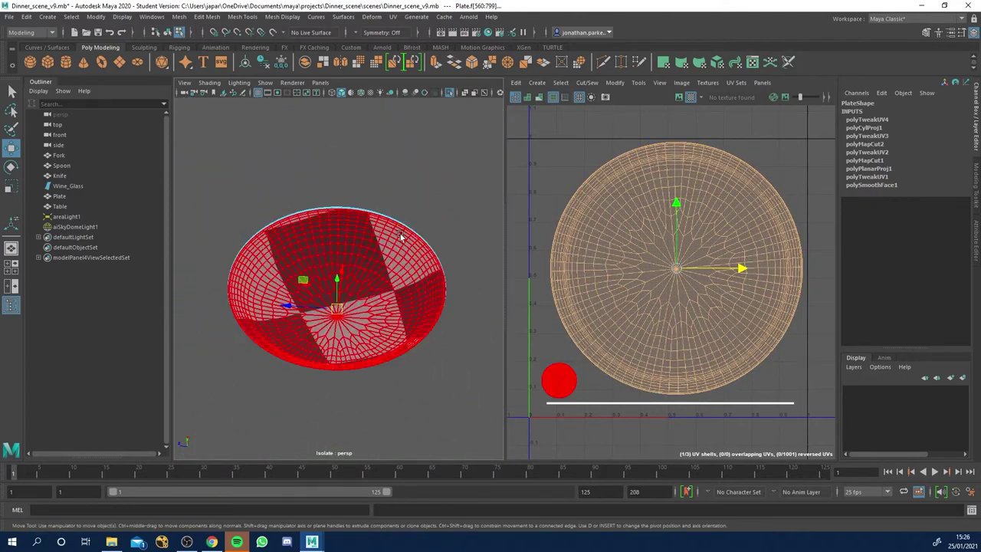
pyautogui.keyDown('alt'); pyautogui.moveTo(423, 246); pyautogui.dragTo(418, 226); pyautogui.keyUp('alt')
pyautogui.keyDown('alt'); pyautogui.moveTo(418, 226); pyautogui.dragTo(388, 248, button='right'); pyautogui.keyUp('alt')
pyautogui.keyDown('alt'); pyautogui.moveTo(401, 267); pyautogui.dragTo(449, 309); pyautogui.keyUp('alt')
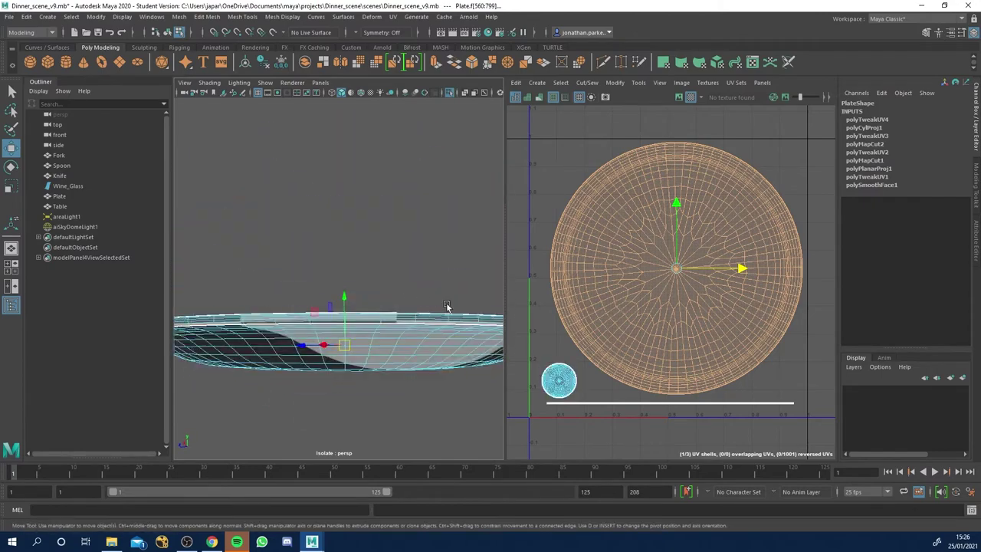
pyautogui.keyDown('alt'); pyautogui.moveTo(385, 330); pyautogui.dragTo(357, 372); pyautogui.keyUp('alt')
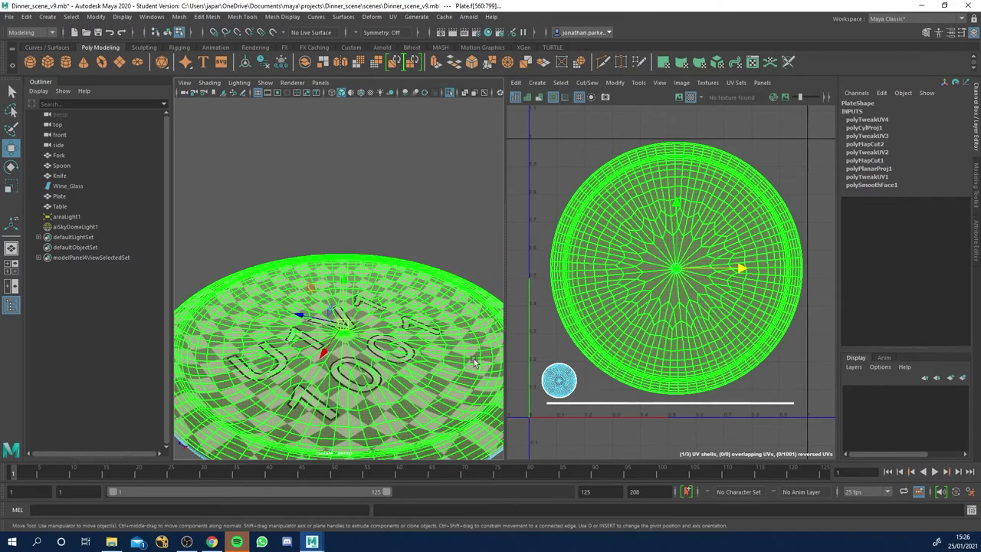
# Try enlarging the underside shell to match the top shell, scale both together, and undo these changes.
pyautogui.keyDown('alt'); pyautogui.moveTo(562, 342); pyautogui.dragTo(596, 297, button='middle'); pyautogui.keyUp('alt')
pyautogui.click(596, 339)
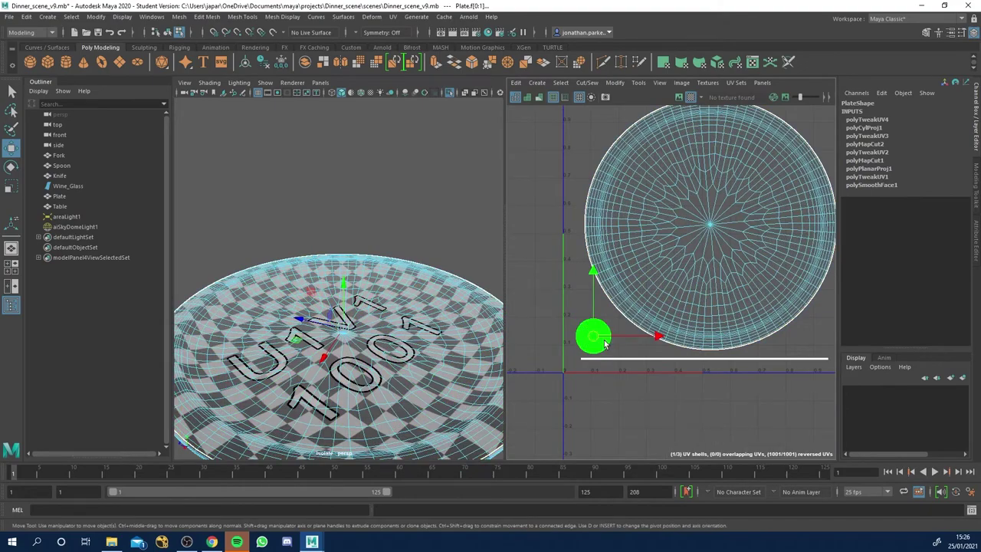
pyautogui.press('r')
pyautogui.moveTo(593, 335); pyautogui.dragTo(979, 249)
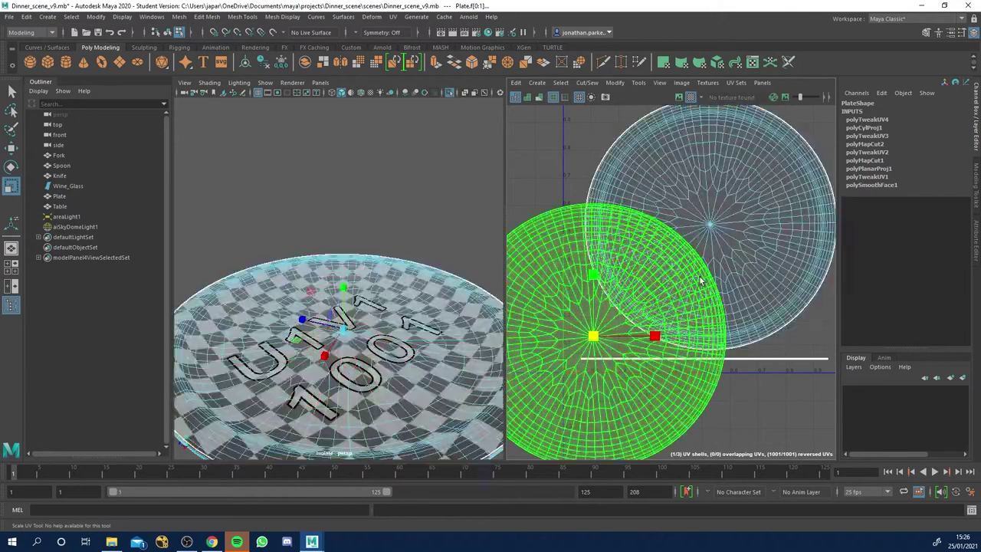
pyautogui.keyDown('shift'); pyautogui.click(734, 233); pyautogui.keyUp('shift')
pyautogui.moveTo(648, 284); pyautogui.dragTo(615, 300)
pyautogui.hotkey('ctrl', 'z')
pyautogui.hotkey('ctrl', 'z')
pyautogui.hotkey('ctrl', 'z')
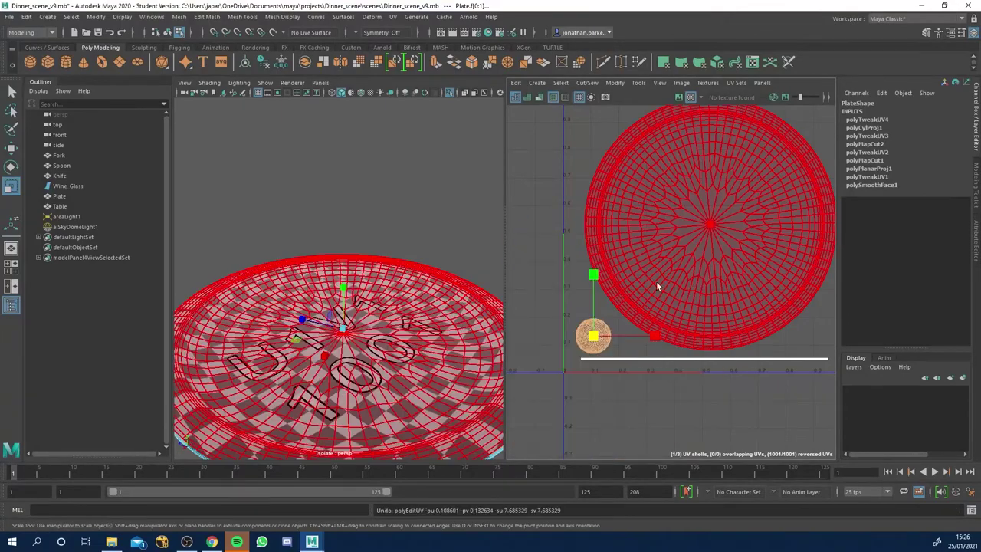
# Select the whole plate and save its UV snapshot as a PNG named plate_UV in the Dinner_scene images folder.
pyautogui.moveTo(687, 252)
pyautogui.mouseDown(button='right')
pyautogui.moveTo(714, 241)
pyautogui.moveTo(684, 250)
pyautogui.moveTo(653, 239)
pyautogui.moveTo(687, 250)
pyautogui.mouseUp(button='right')
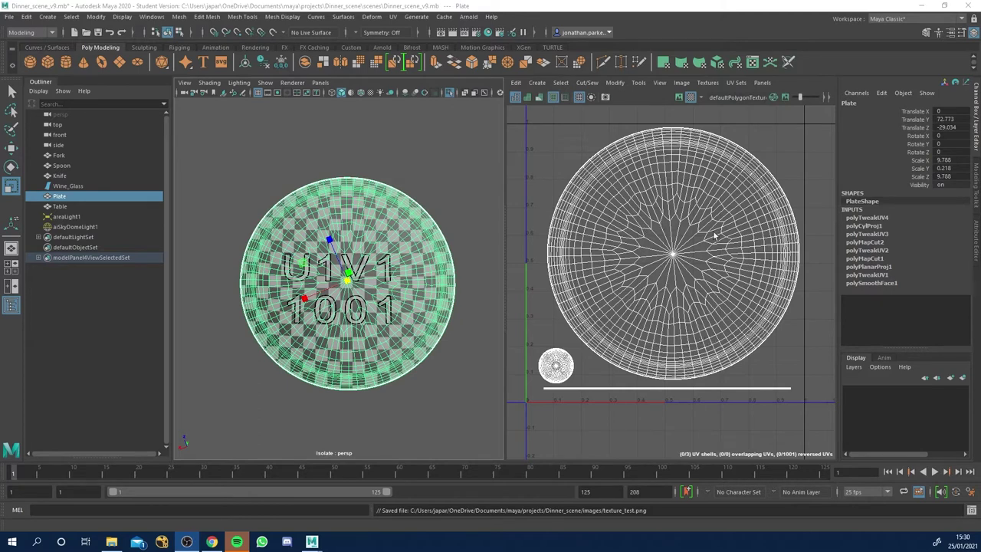
pyautogui.click(680, 82)
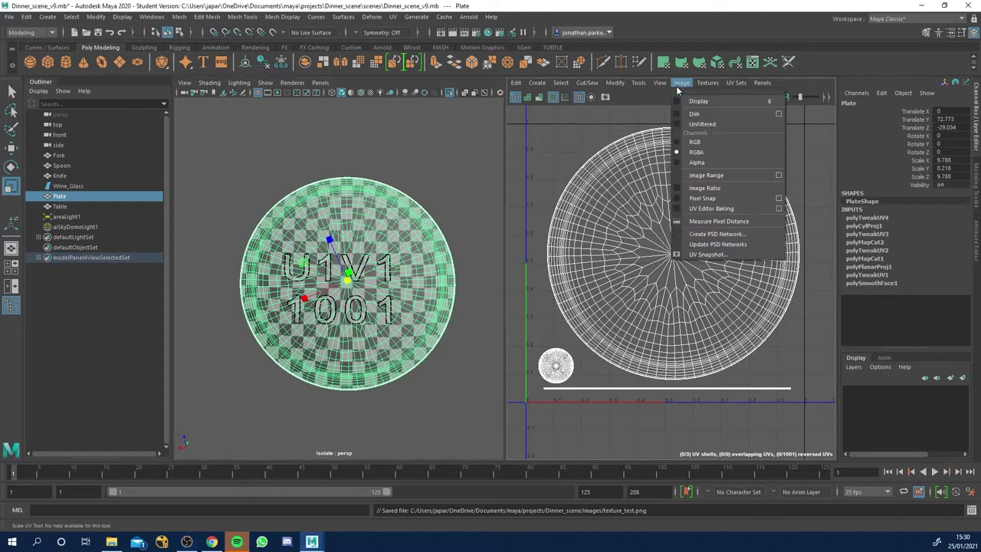
pyautogui.click(708, 254)
pyautogui.click(718, 161)
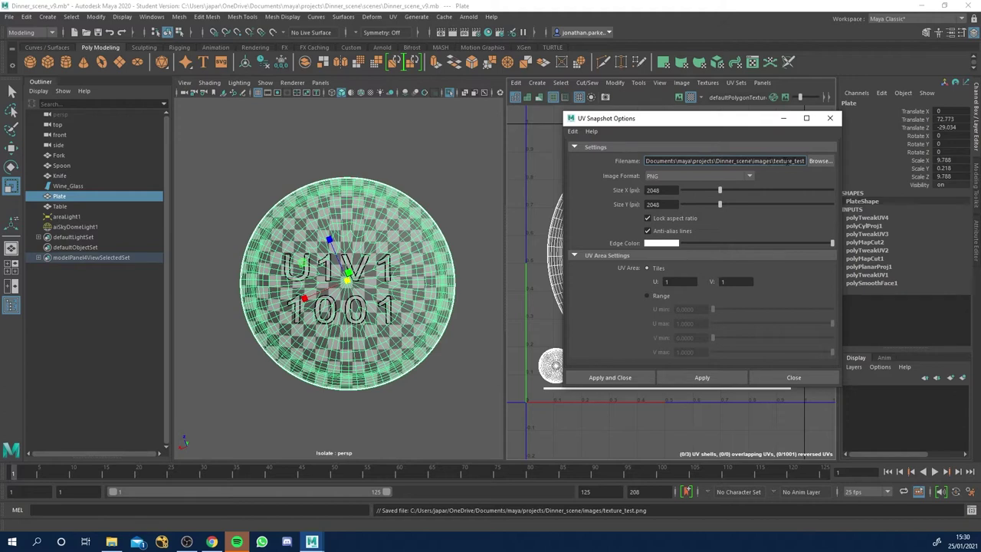
pyautogui.moveTo(783, 161); pyautogui.dragTo(819, 160)
pyautogui.click(805, 161)
pyautogui.press('BackSpace')
pyautogui.press('BackSpace')
pyautogui.press('BackSpace')
pyautogui.press('BackSpace')
pyautogui.press('BackSpace')
pyautogui.press('BackSpace')
pyautogui.press('BackSpace')
pyautogui.press('BackSpace')
pyautogui.press('BackSpace')
pyautogui.press('BackSpace')
pyautogui.press('BackSpace')
pyautogui.press('BackSpace')
pyautogui.write('plate')
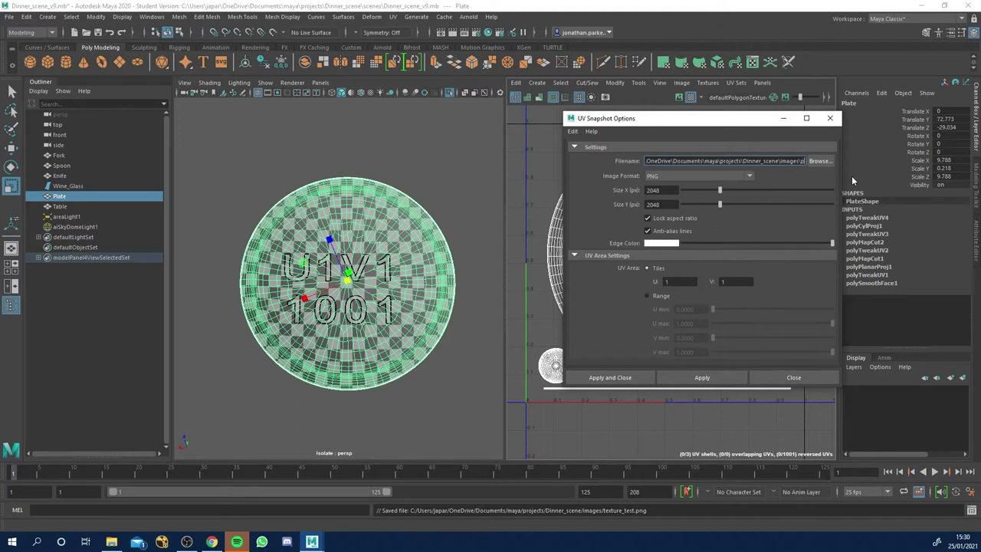
pyautogui.write('_UV')
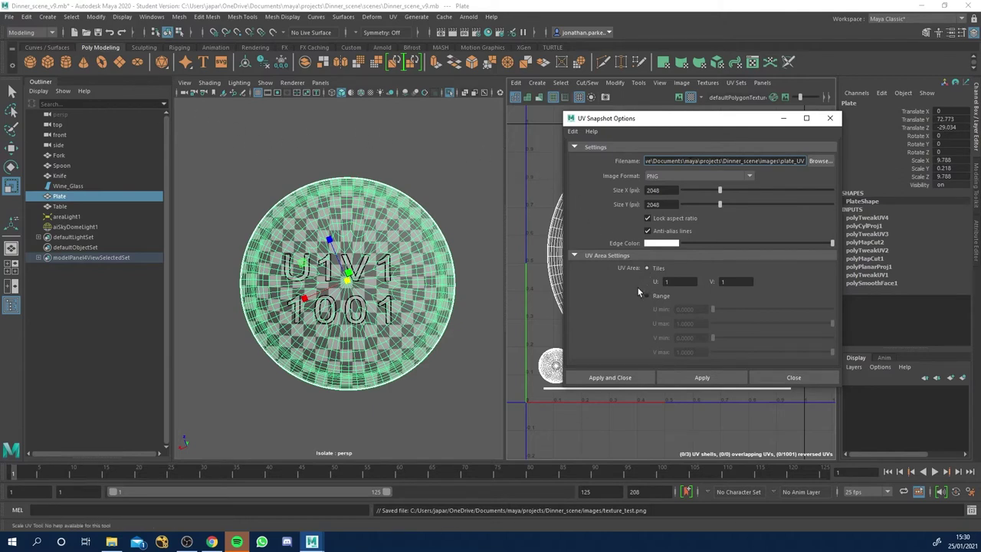
pyautogui.click(608, 376)
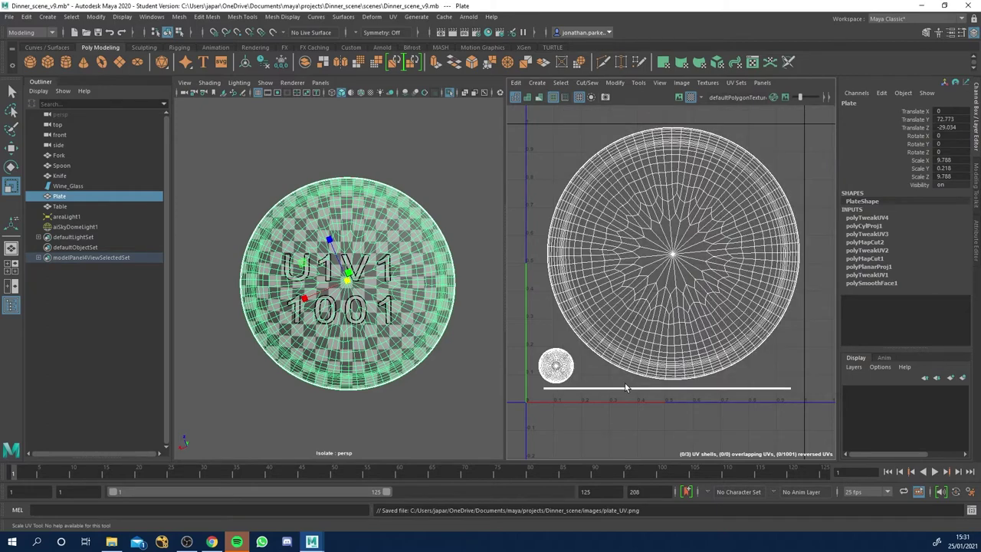
# Switch to File Explorer, view the exported plate_UV image from the images folder, and close it.
pyautogui.click(111, 542)
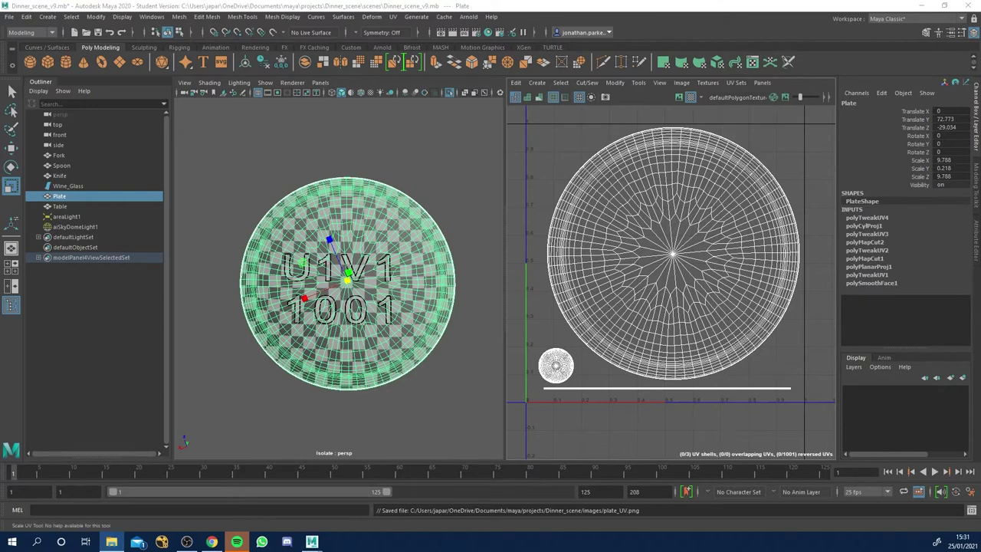
pyautogui.moveTo(979, 92); pyautogui.dragTo(725, 121)
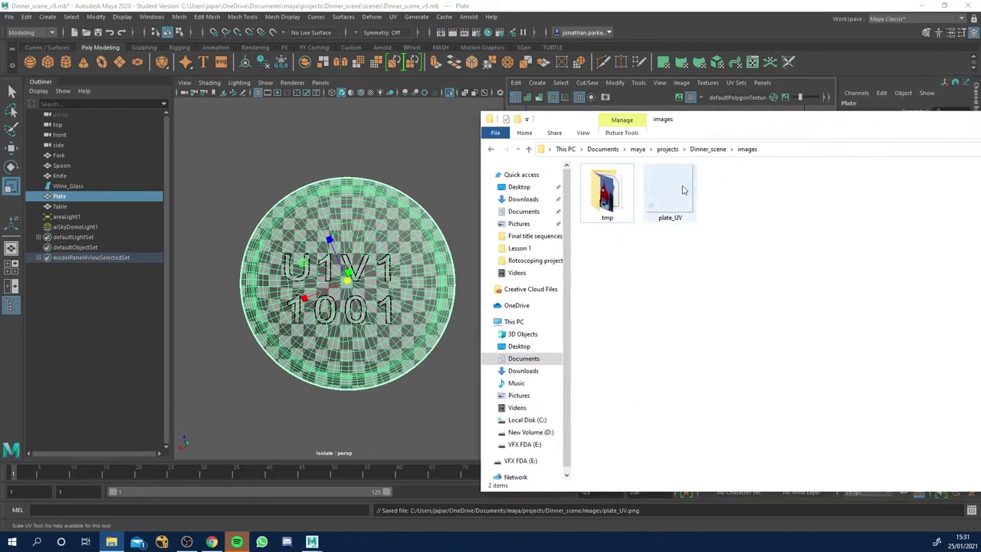
pyautogui.doubleClick(674, 196)
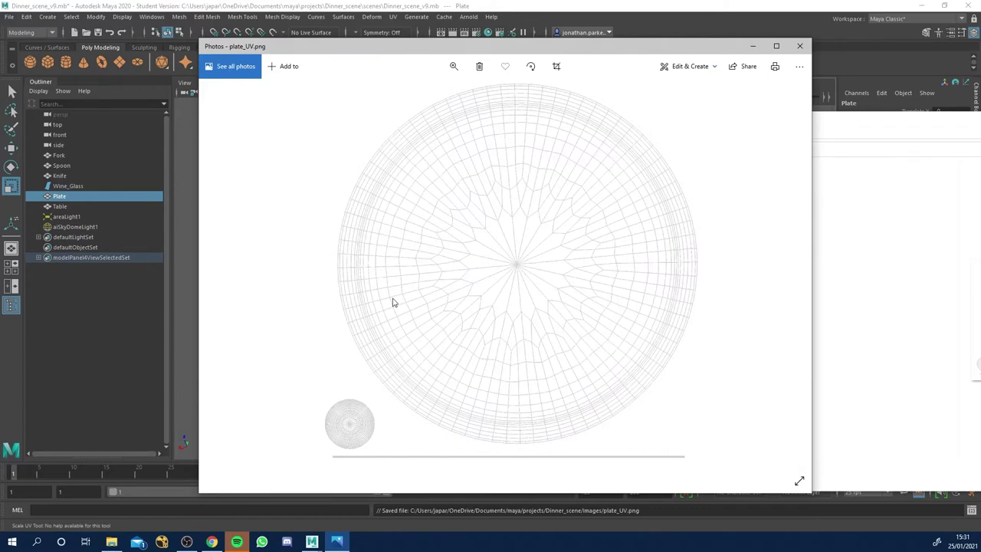
pyautogui.click(799, 46)
pyautogui.moveTo(850, 108); pyautogui.dragTo(980, 118)
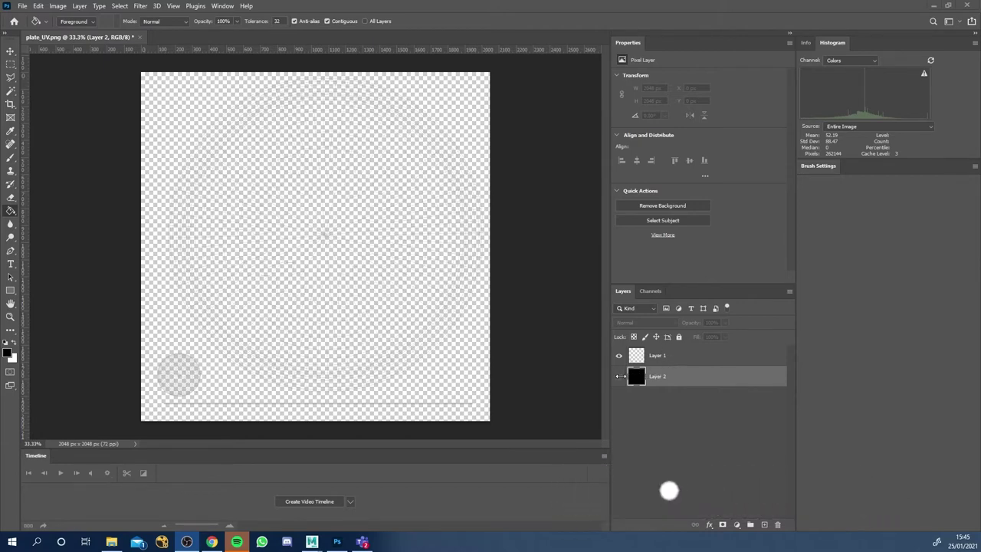
# In Photoshop, show the black Layer 2 behind the plate's UV wireframe and toggle the wireframe layer off and on.
pyautogui.click(619, 376)
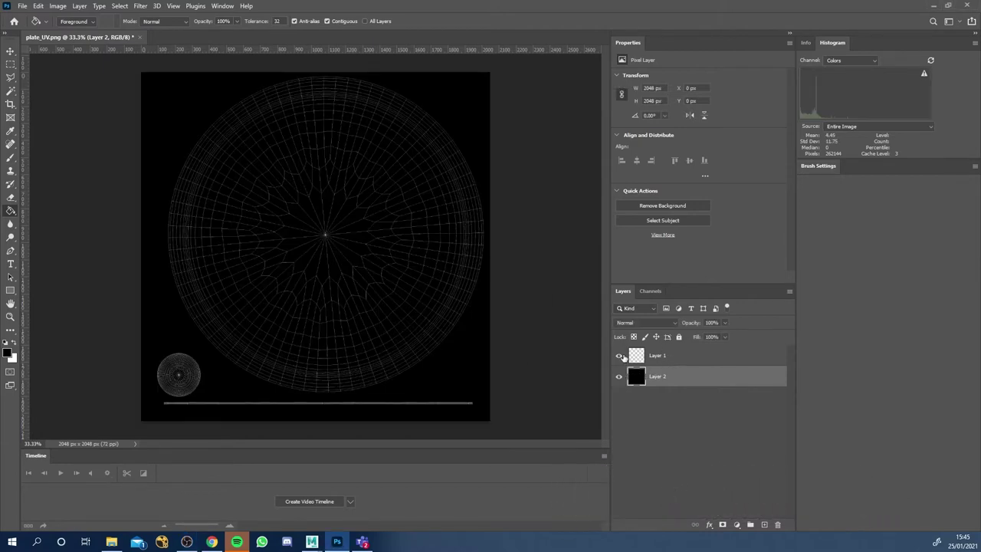
pyautogui.click(619, 356)
pyautogui.click(619, 356)
pyautogui.click(619, 357)
pyautogui.click(619, 357)
# Add a new layer above the plate's wireframe layer and set the Brush tool to a pink foreground color.
pyautogui.click(658, 358)
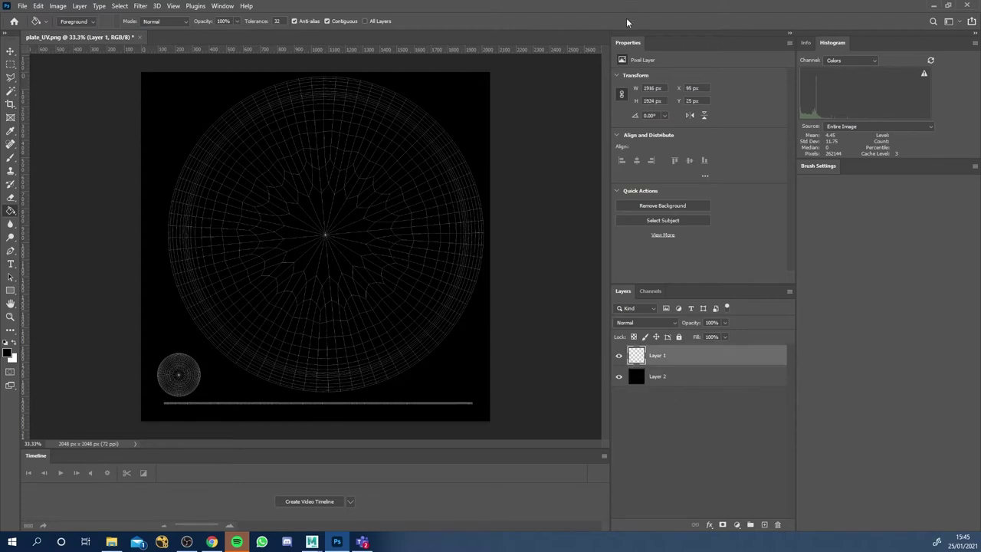
pyautogui.click(764, 525)
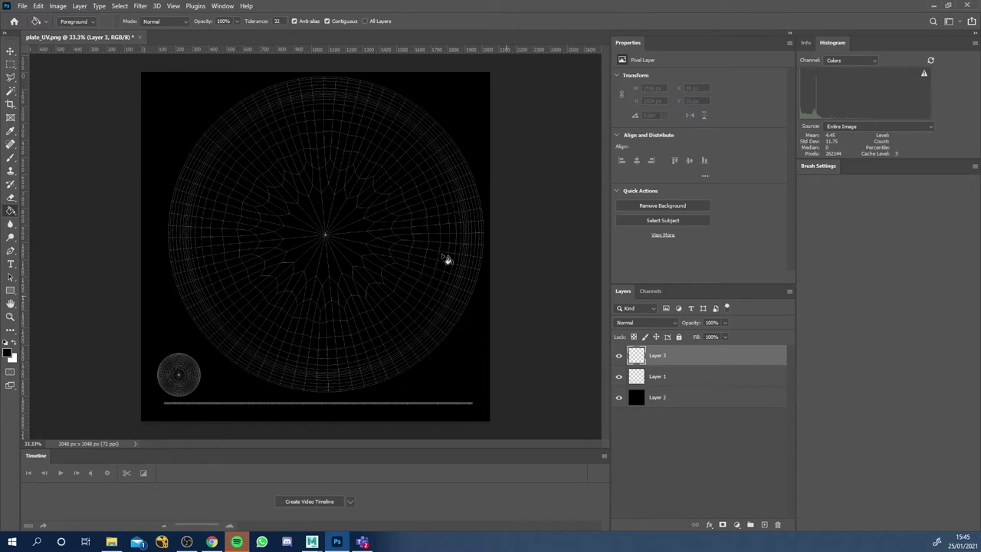
pyautogui.click(11, 158)
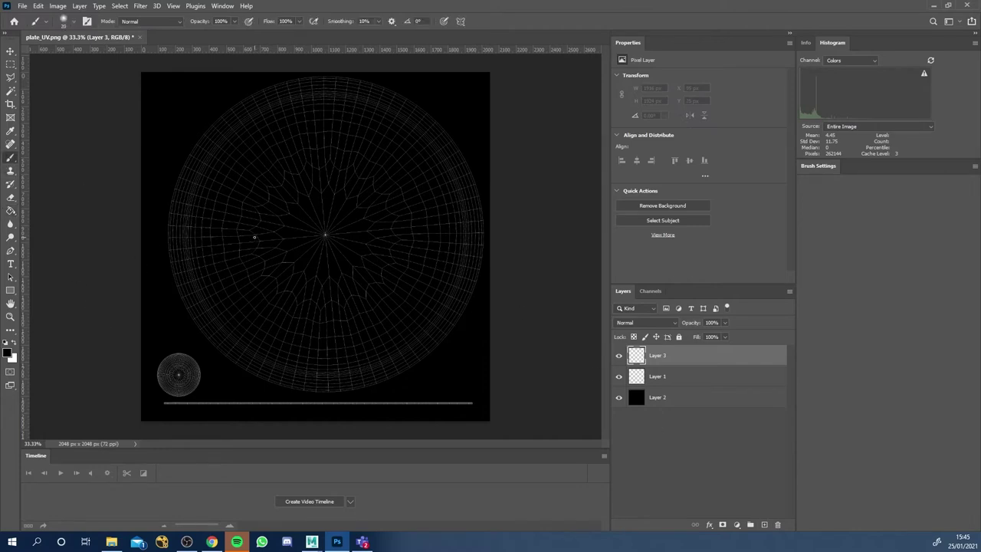
pyautogui.click(9, 351)
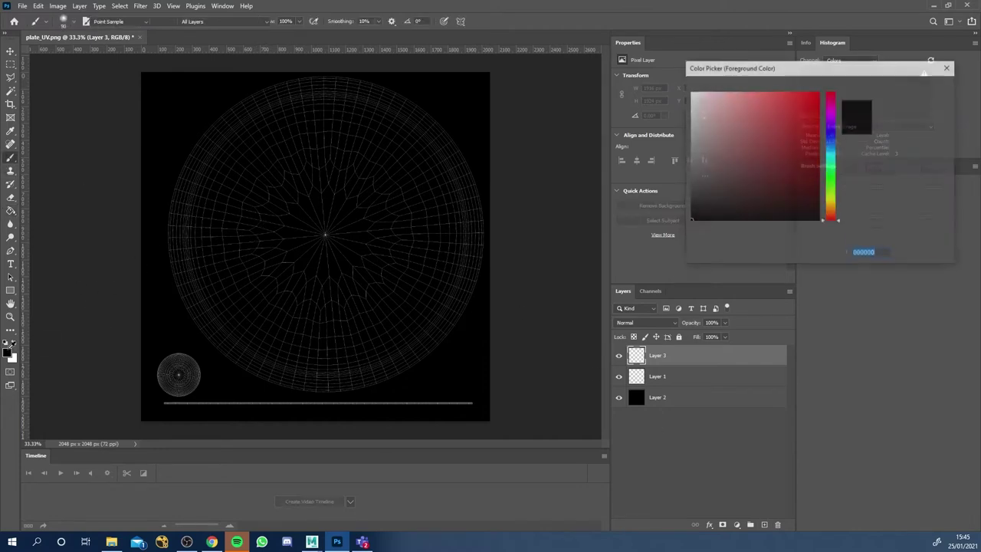
pyautogui.click(761, 92)
pyautogui.click(920, 88)
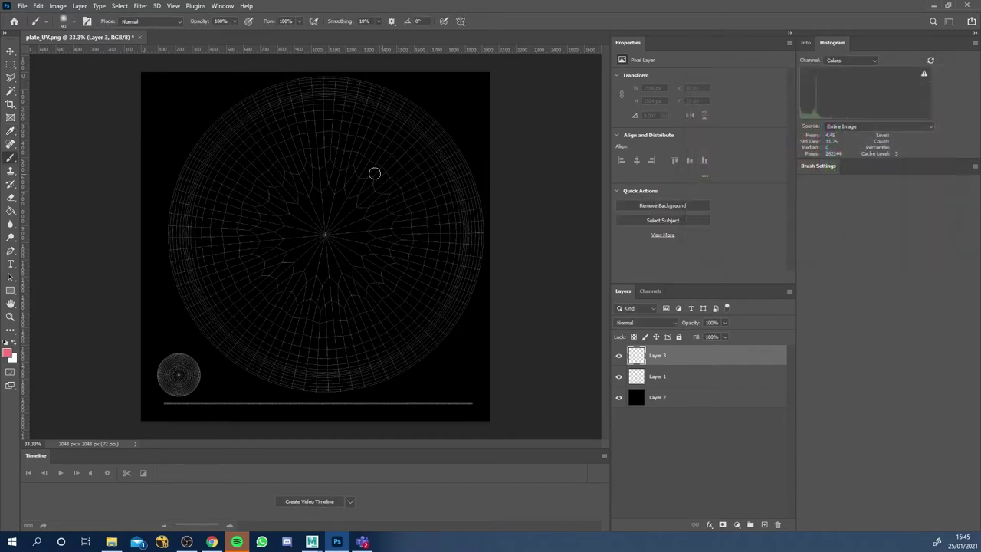
# Try painting a thick pink letter H above the plate's center and undo the strokes.
pyautogui.moveTo(278, 157)
pyautogui.mouseDown()
pyautogui.moveTo(270, 200)
pyautogui.moveTo(320, 182)
pyautogui.moveTo(333, 214)
pyautogui.mouseUp()
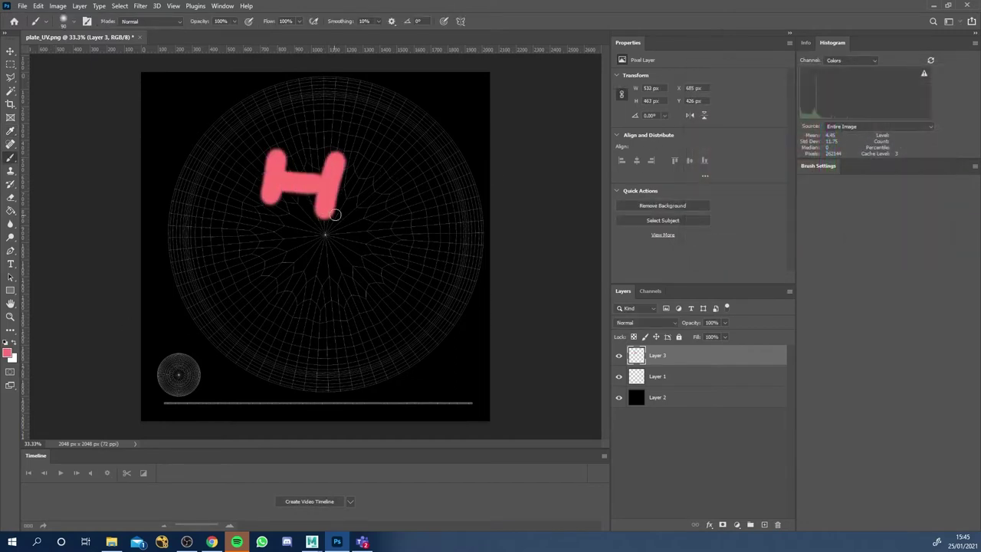
pyautogui.hotkey('ctrl', 'z')
pyautogui.hotkey('ctrl', 'z')
pyautogui.hotkey('ctrl', 'z')
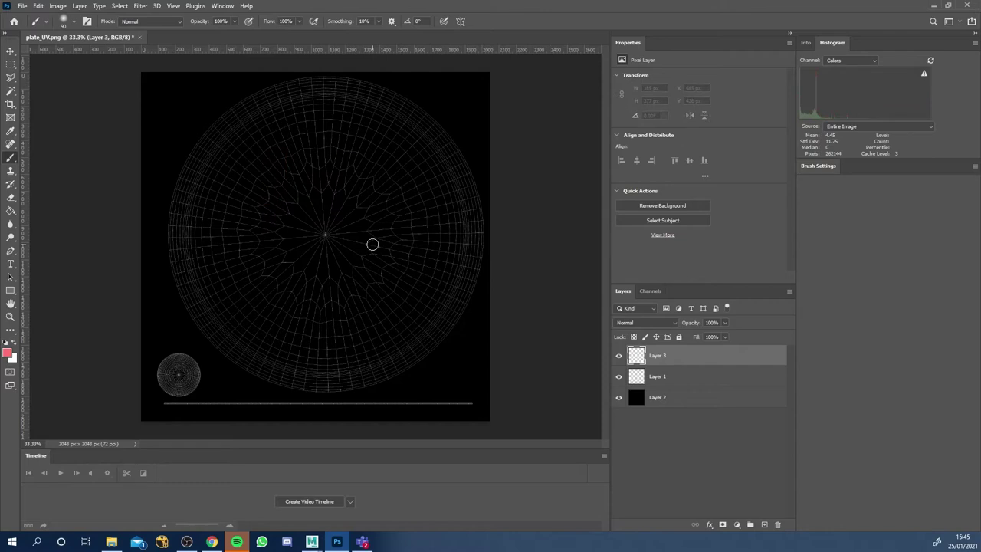
# Paint "Hi" in pink with a smaller brush above the plate's center, toggling the wireframe layer to check the lettering.
pyautogui.moveTo(281, 152)
pyautogui.mouseDown()
pyautogui.moveTo(274, 200)
pyautogui.moveTo(311, 177)
pyautogui.moveTo(310, 203)
pyautogui.moveTo(346, 199)
pyautogui.mouseUp()
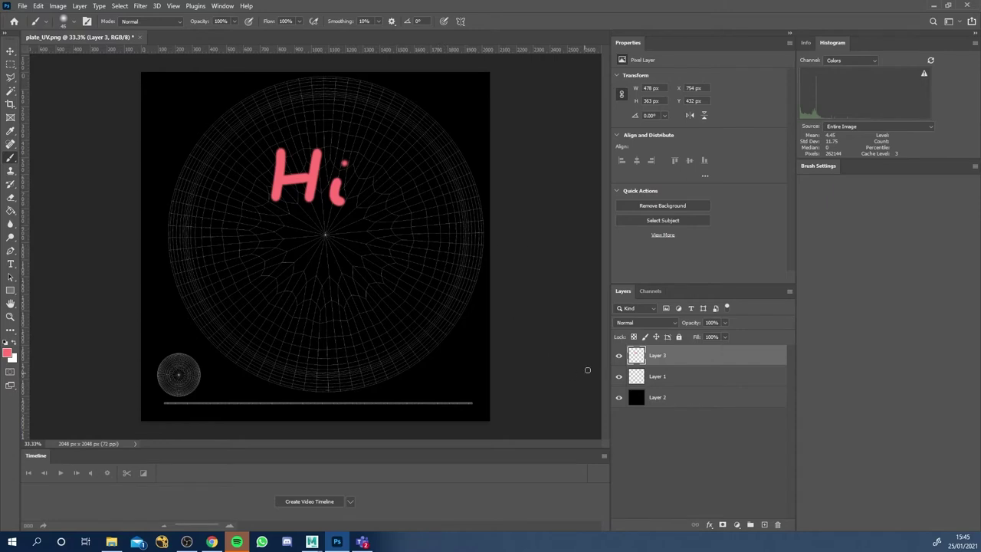
pyautogui.click(619, 377)
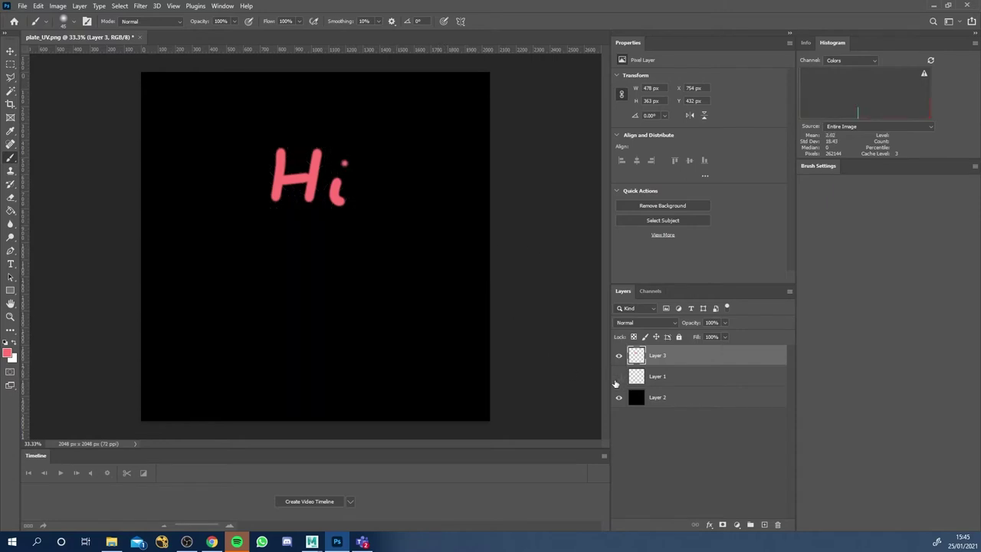
pyautogui.click(617, 378)
pyautogui.click(619, 378)
pyautogui.click(619, 378)
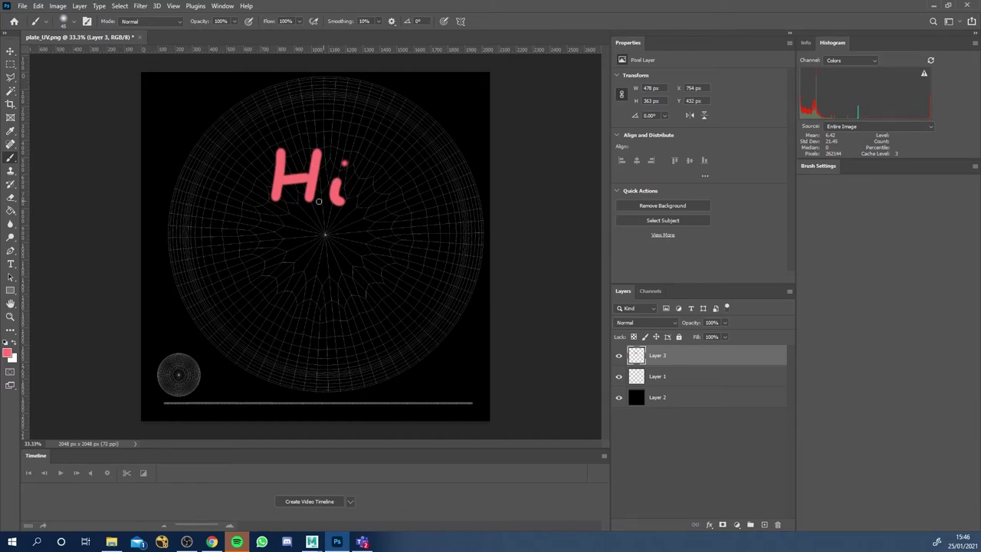
# Move Photoshop aside to view the images folder and the plate in Maya, and restore Photoshop to full screen.
pyautogui.moveTo(472, 7); pyautogui.dragTo(858, 68)
pyautogui.moveTo(719, 106); pyautogui.dragTo(870, 75)
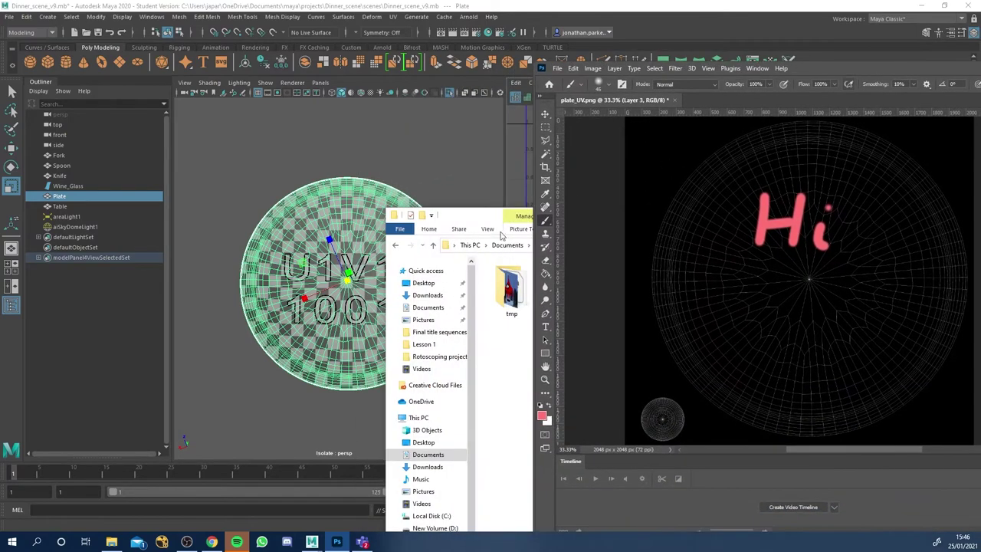
pyautogui.moveTo(472, 218); pyautogui.dragTo(394, 218)
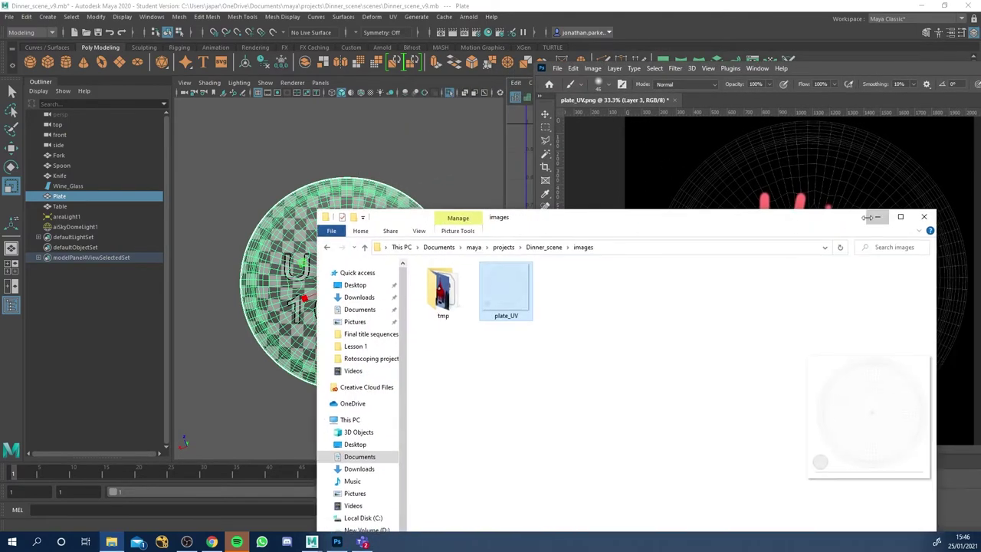
pyautogui.click(870, 217)
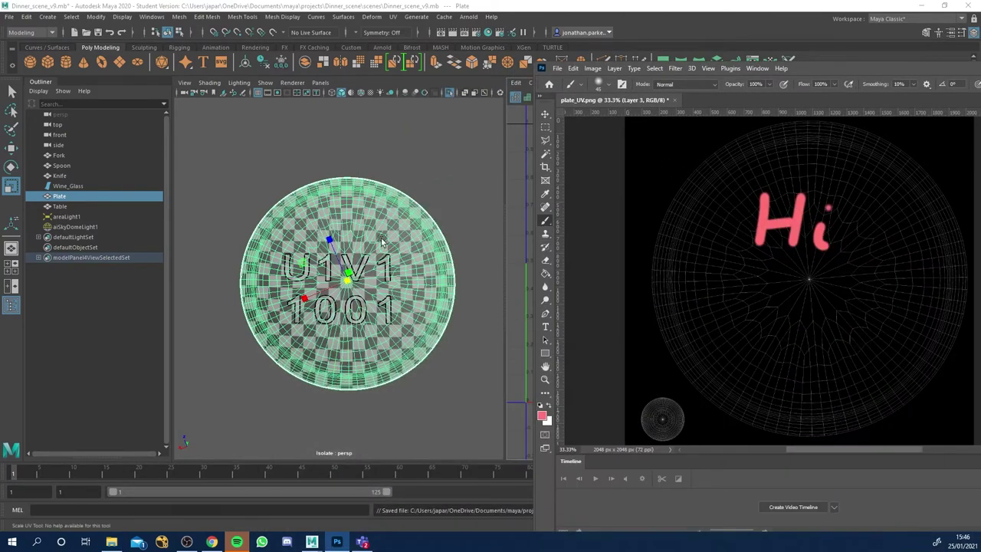
pyautogui.doubleClick(805, 68)
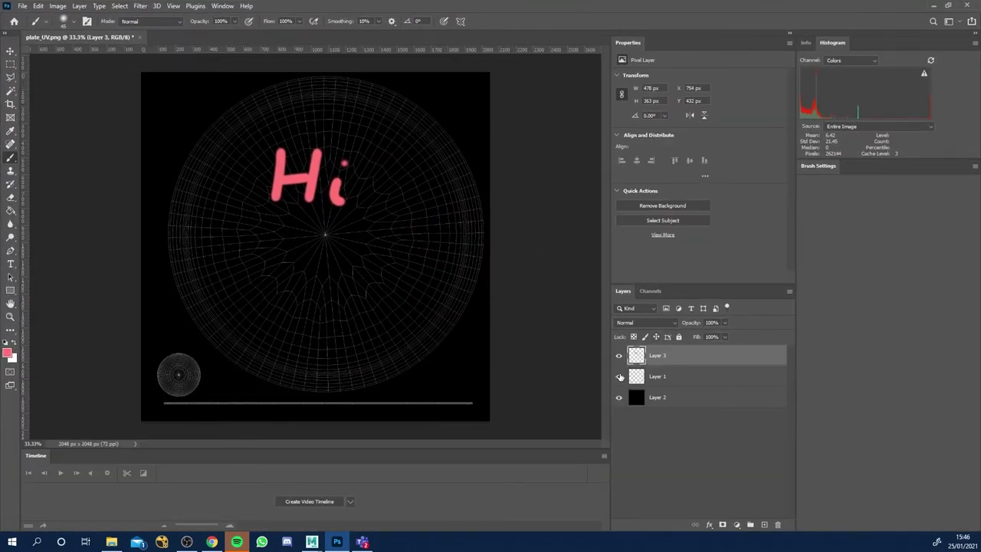
# Hide the wireframe layer and save the image as a large-file-size PNG named plate_texture_test in Dinner_scene's sourceimages folder.
pyautogui.click(618, 377)
pyautogui.click(23, 5)
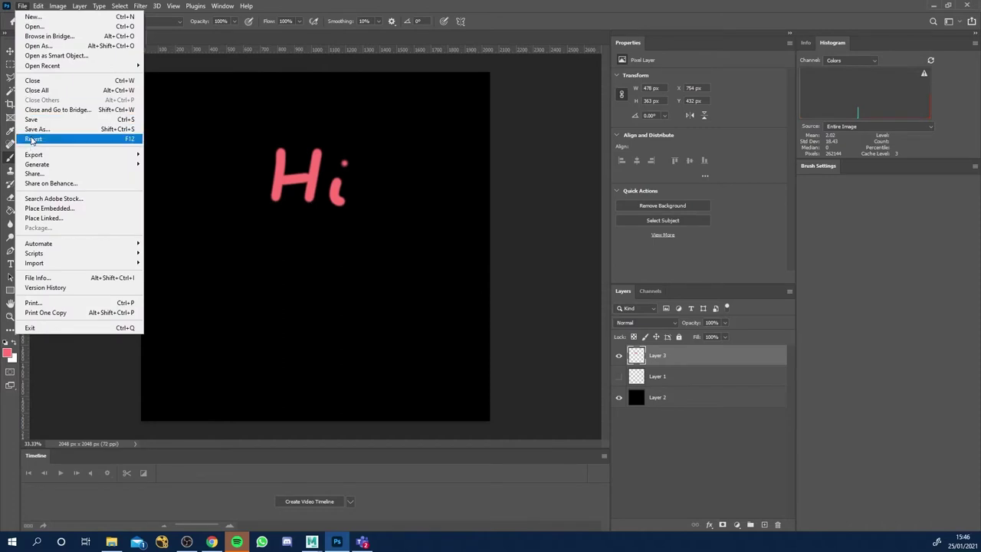
pyautogui.click(62, 129)
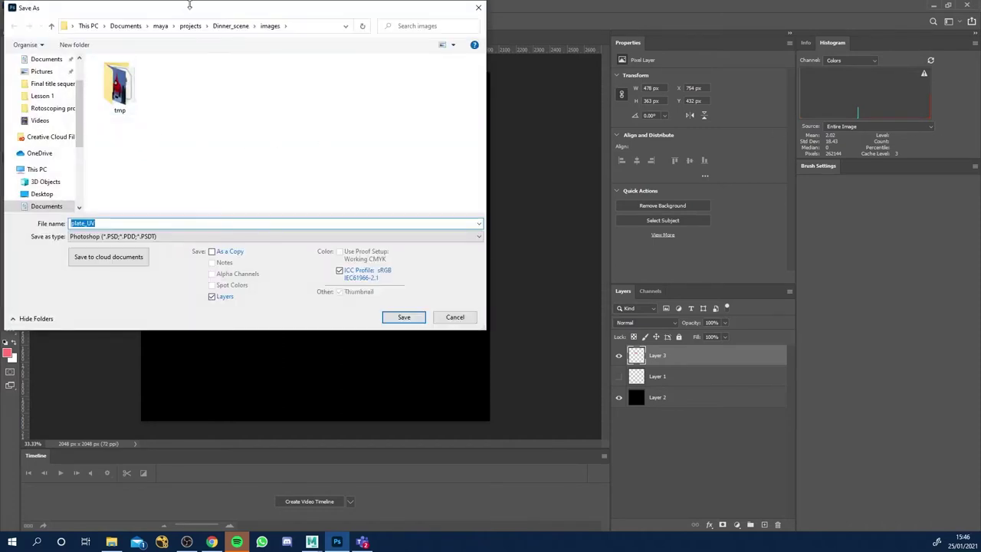
pyautogui.click(233, 29)
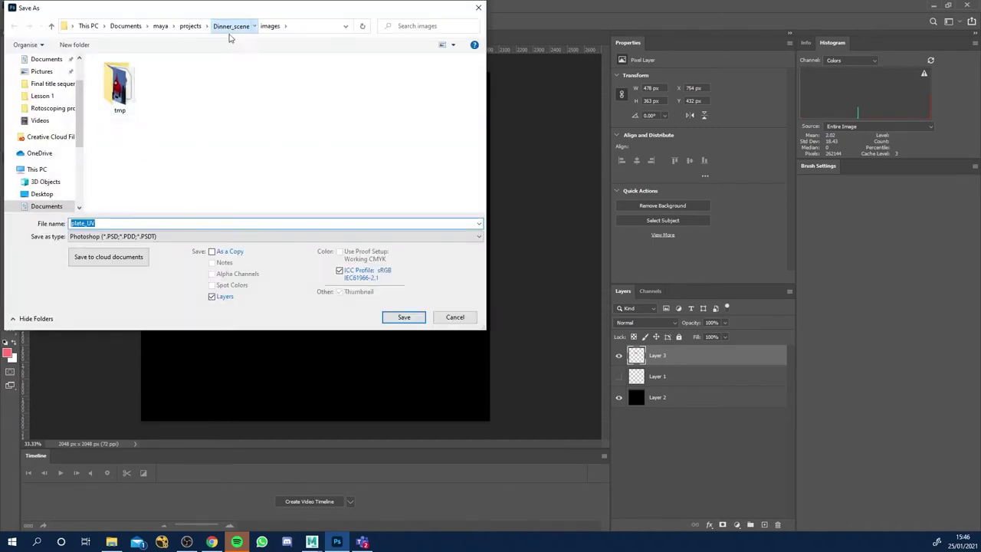
pyautogui.click(127, 205)
pyautogui.doubleClick(127, 205)
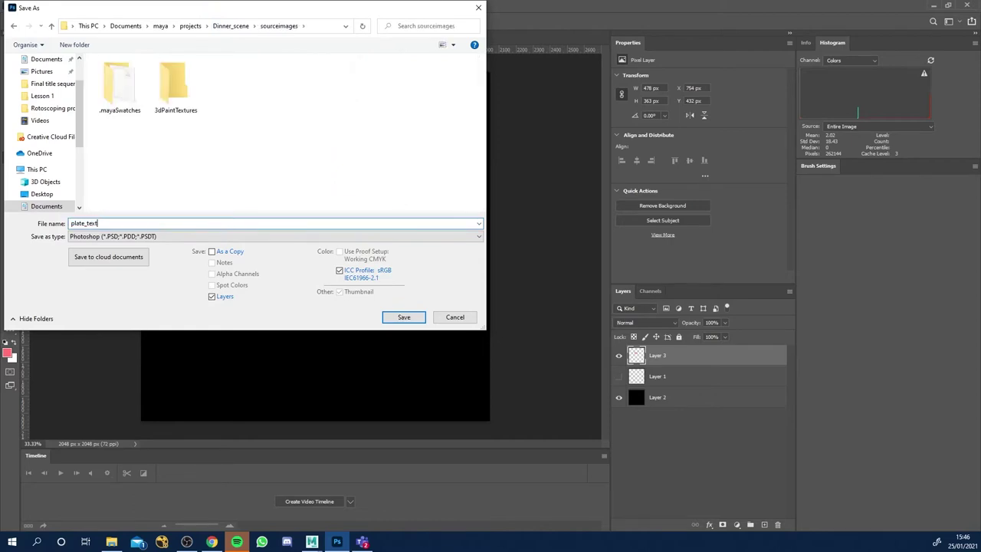
pyautogui.write('ure_test')
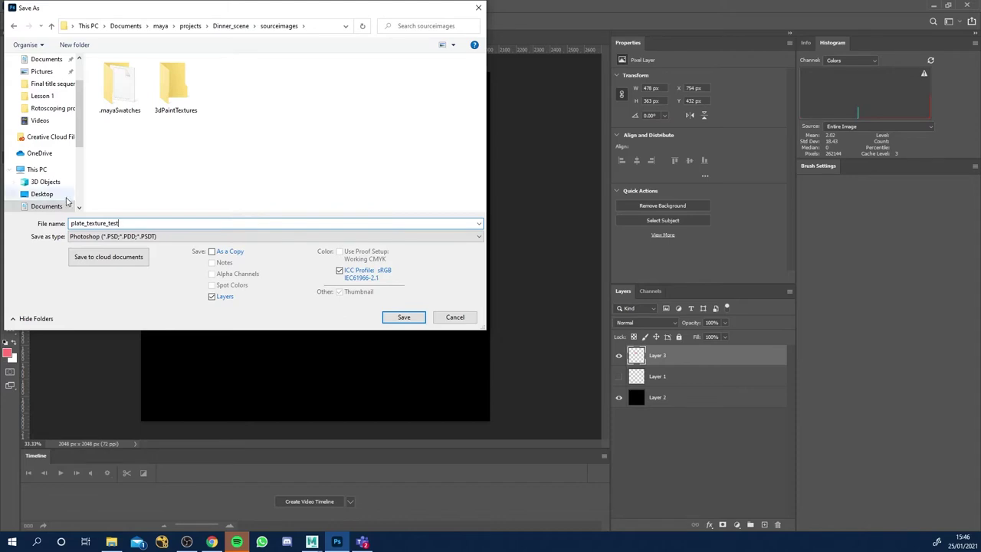
pyautogui.click(130, 237)
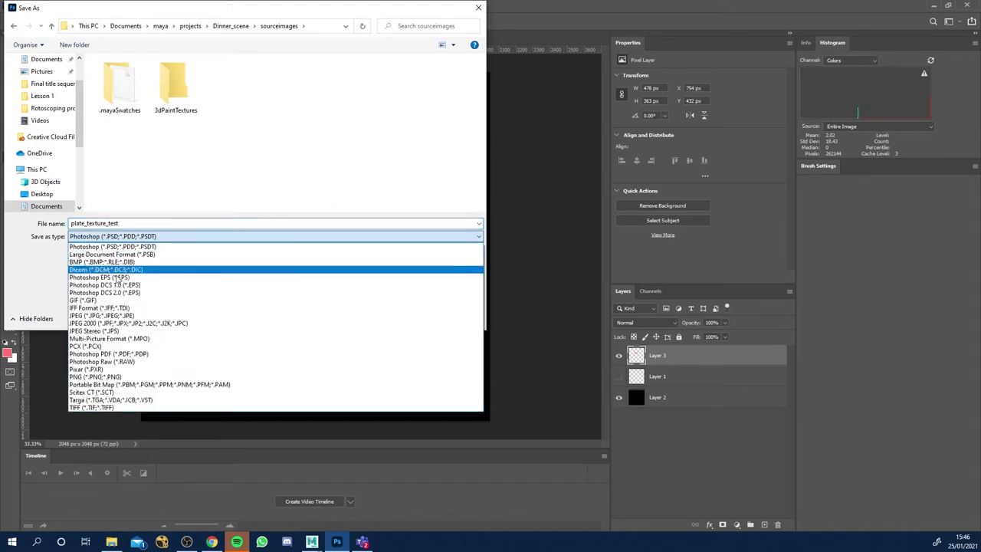
pyautogui.click(98, 375)
pyautogui.click(403, 316)
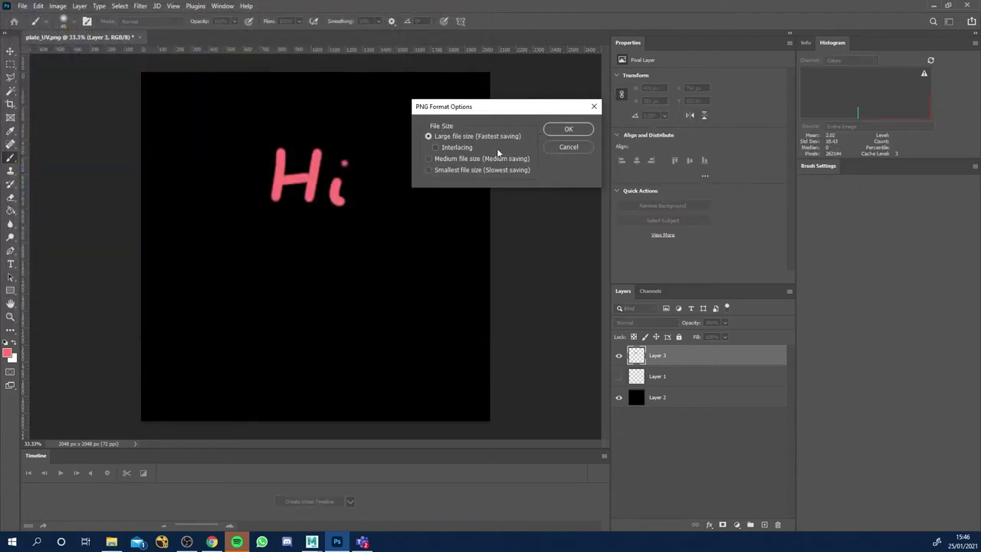
pyautogui.click(564, 129)
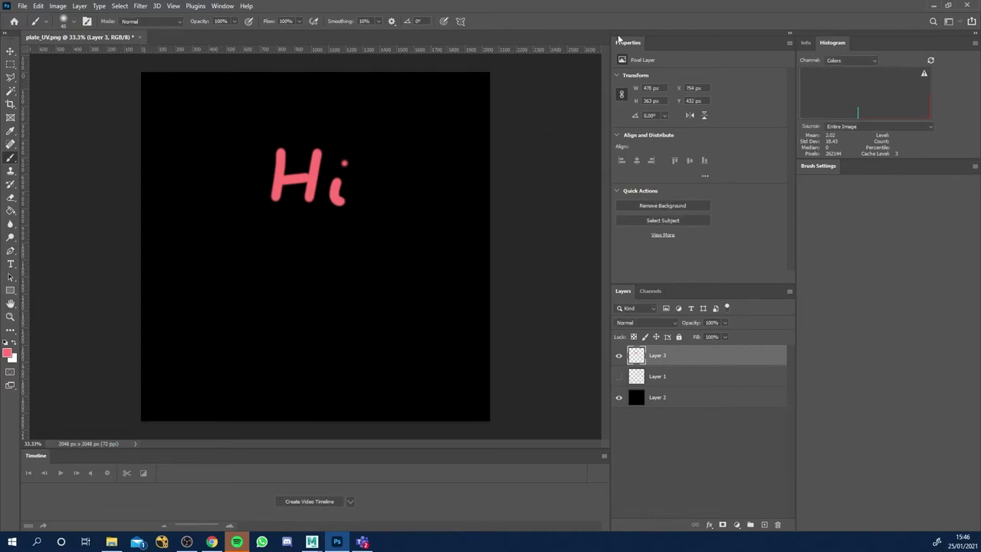
# Switch to Maya and assign a new Arnold aiStandardSurface material to the plate.
pyautogui.click(934, 7)
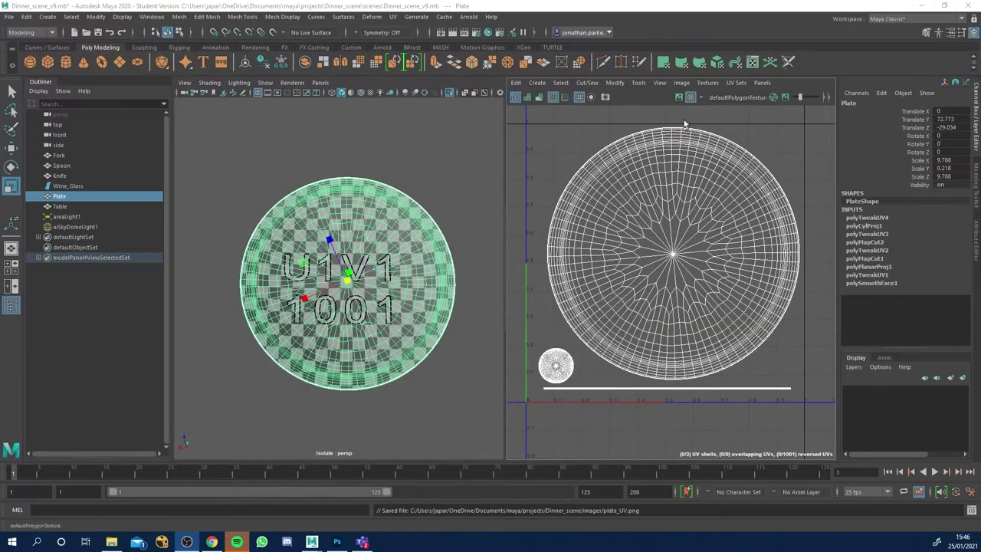
pyautogui.keyDown('alt'); pyautogui.moveTo(362, 274); pyautogui.dragTo(379, 261); pyautogui.keyUp('alt')
pyautogui.moveTo(379, 261); pyautogui.dragTo(380, 526, button='right')
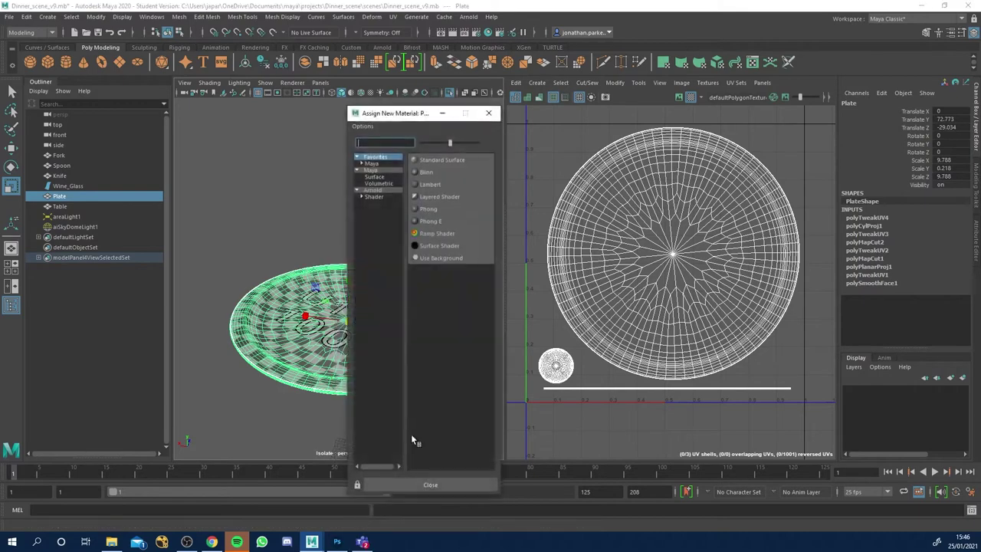
pyautogui.click(374, 190)
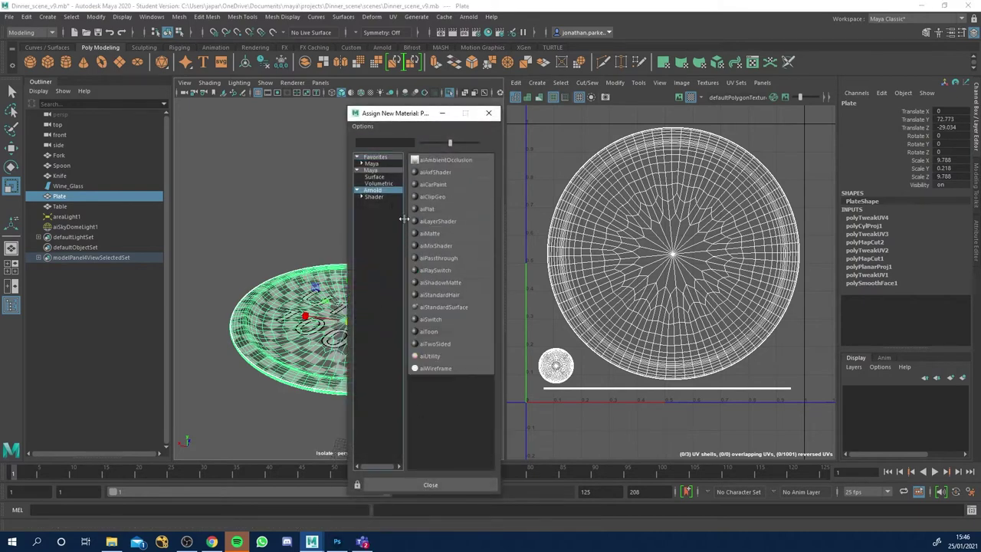
pyautogui.click(433, 307)
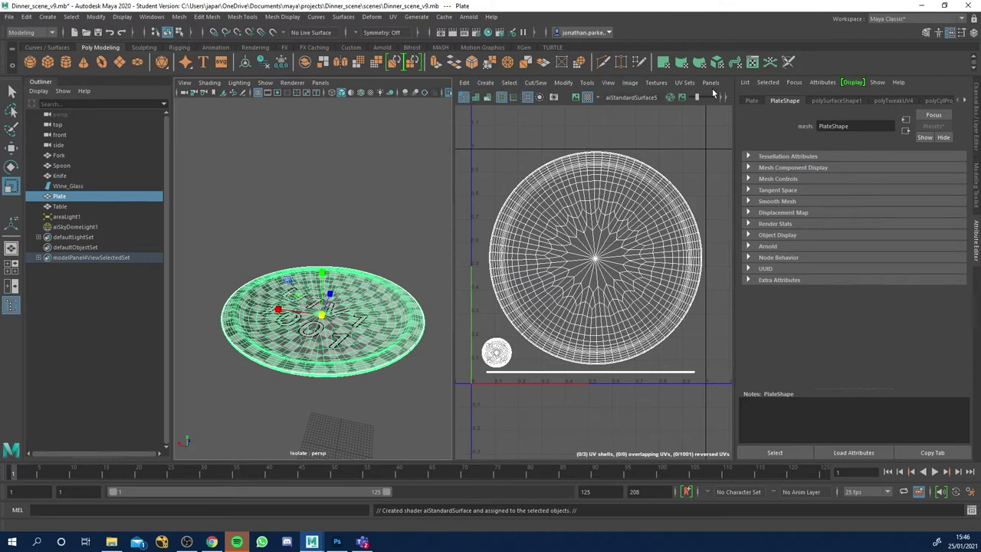
# Replace the UV editor beside the isolated plate view with the scene's perspective view.
pyautogui.click(358, 215)
pyautogui.click(365, 283)
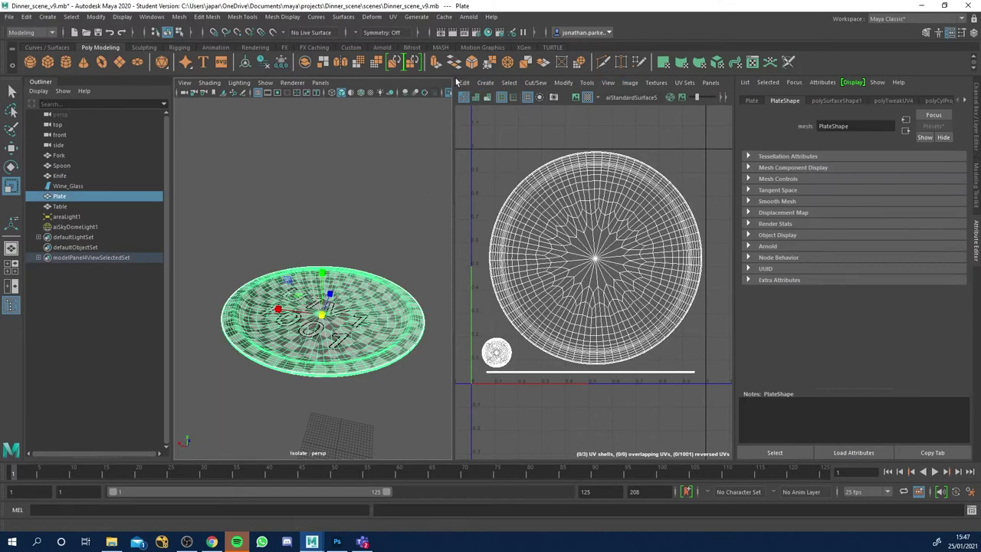
pyautogui.click(710, 82)
pyautogui.moveTo(731, 96)
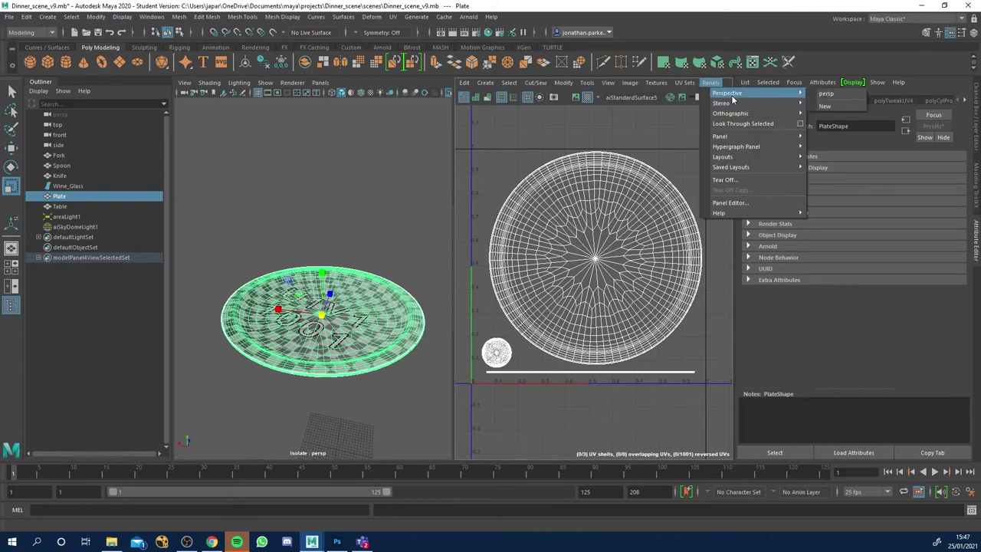
pyautogui.click(825, 93)
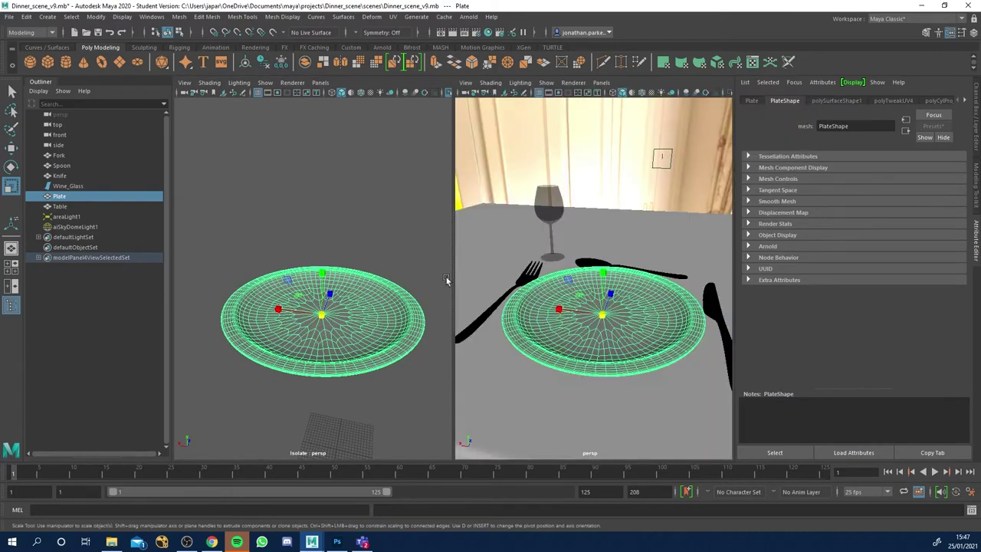
pyautogui.keyDown('alt'); pyautogui.moveTo(402, 284); pyautogui.dragTo(391, 283); pyautogui.keyUp('alt')
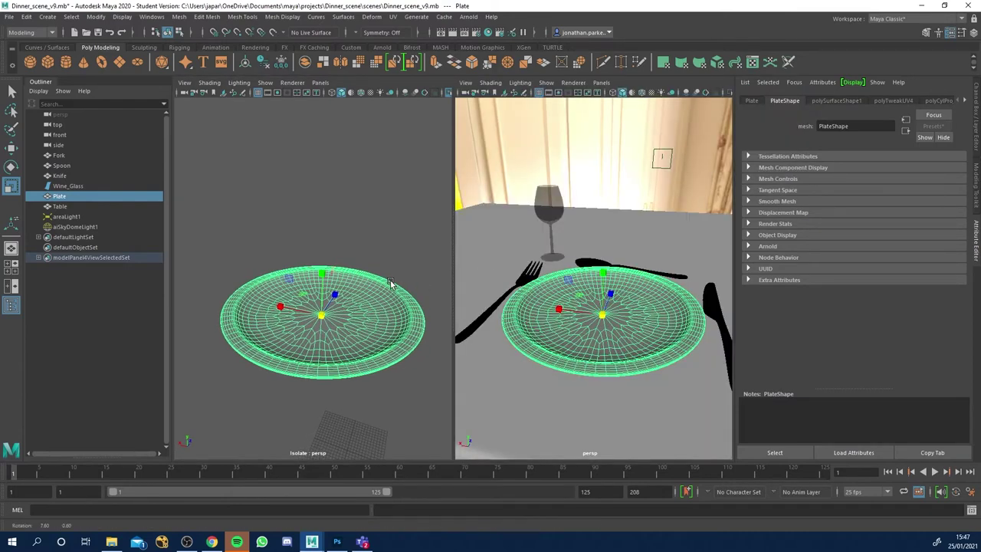
# Change the full-scene viewport to the top orthographic view, framed on the plate and cutlery.
pyautogui.click(600, 82)
pyautogui.moveTo(666, 115)
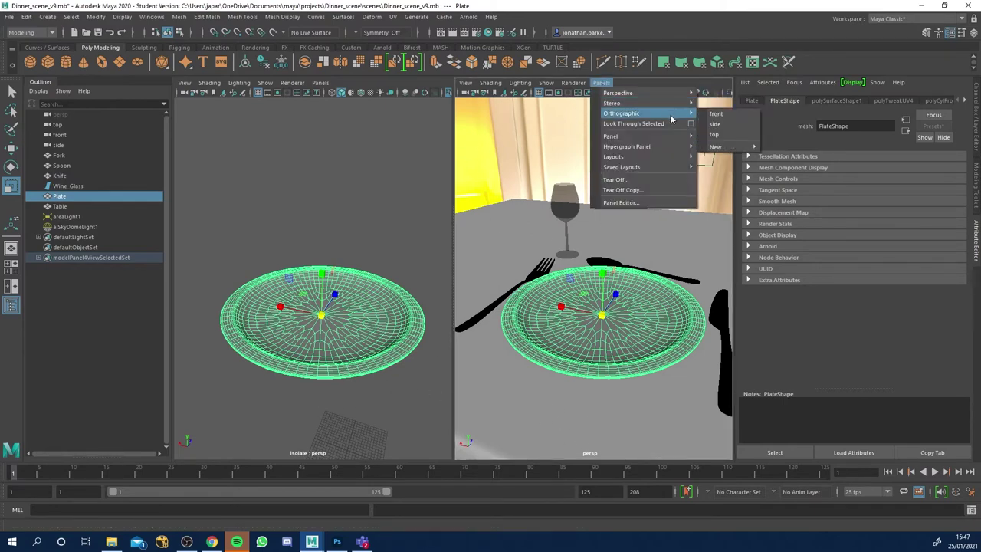
pyautogui.click(714, 134)
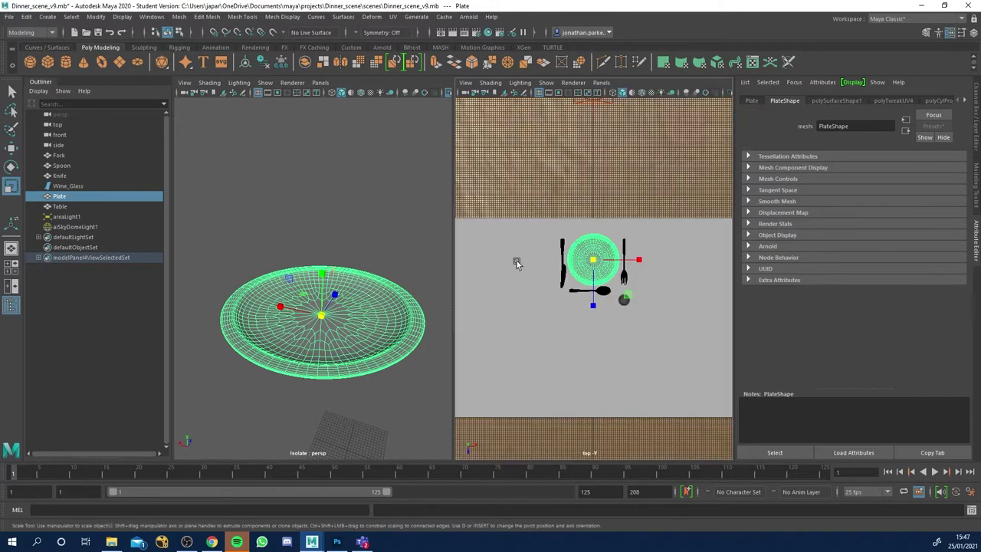
pyautogui.scroll(3, 705, 301)
pyautogui.scroll(3, 705, 301)
pyautogui.keyDown('alt'); pyautogui.moveTo(587, 246); pyautogui.dragTo(609, 267, button='middle'); pyautogui.keyUp('alt')
# Examine the plate in the perspective view, toggling its isolation off and on.
pyautogui.keyDown('alt'); pyautogui.moveTo(322, 371); pyautogui.dragTo(324, 350); pyautogui.keyUp('alt')
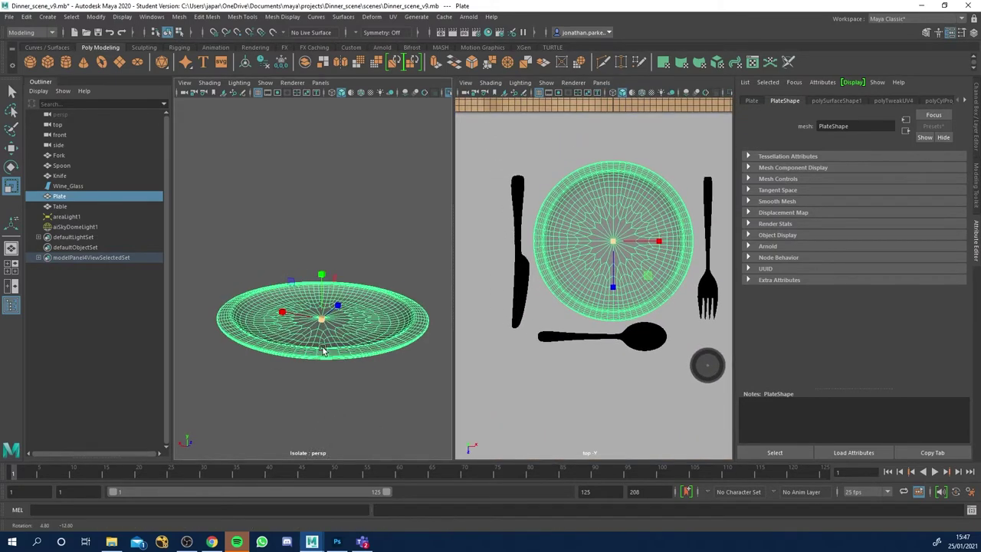
pyautogui.scroll(1, 286, 288)
pyautogui.keyDown('alt'); pyautogui.moveTo(285, 290); pyautogui.dragTo(293, 348); pyautogui.keyUp('alt')
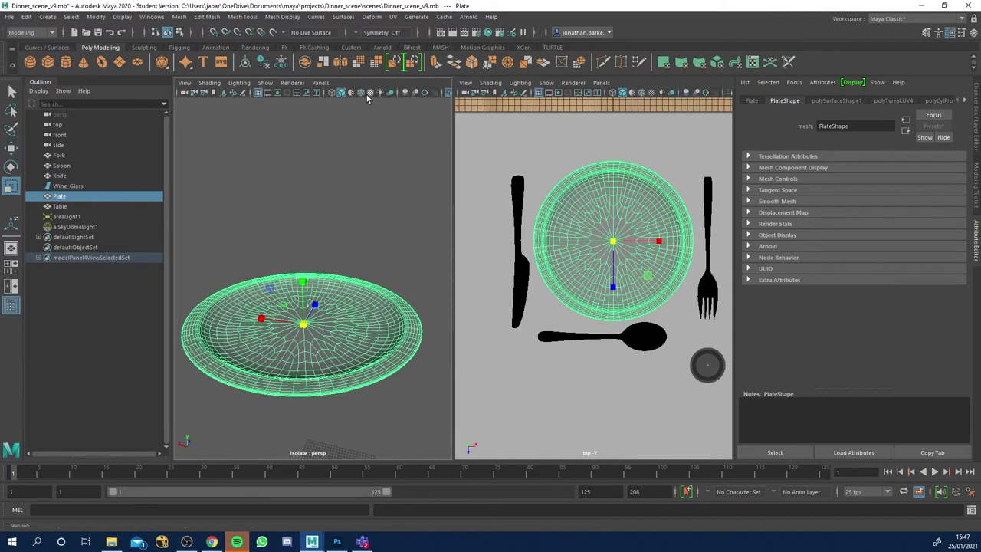
pyautogui.click(449, 92)
pyautogui.click(448, 93)
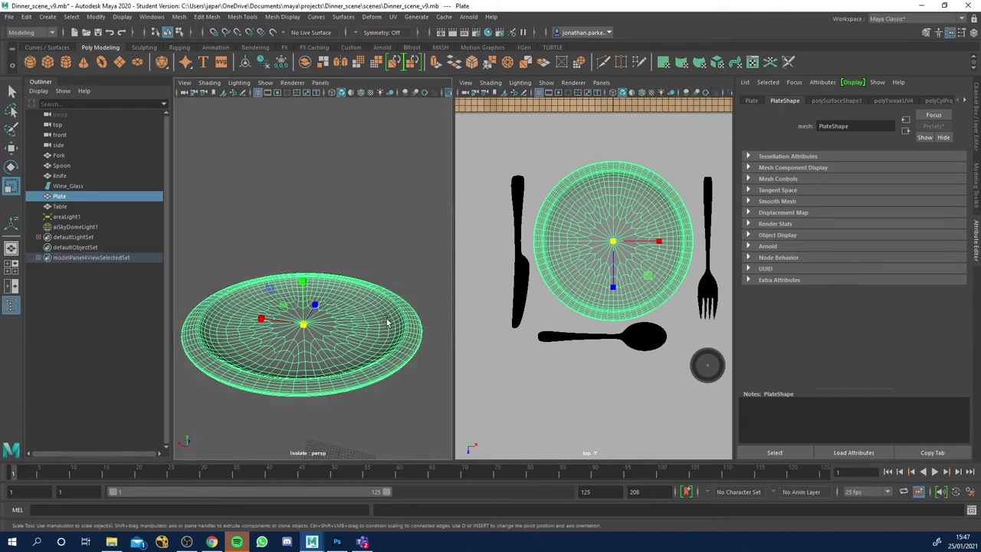
# Open the attributes of the aiStandardSurface material assigned to the plate.
pyautogui.keyDown('alt'); pyautogui.moveTo(344, 317); pyautogui.dragTo(330, 333); pyautogui.keyUp('alt')
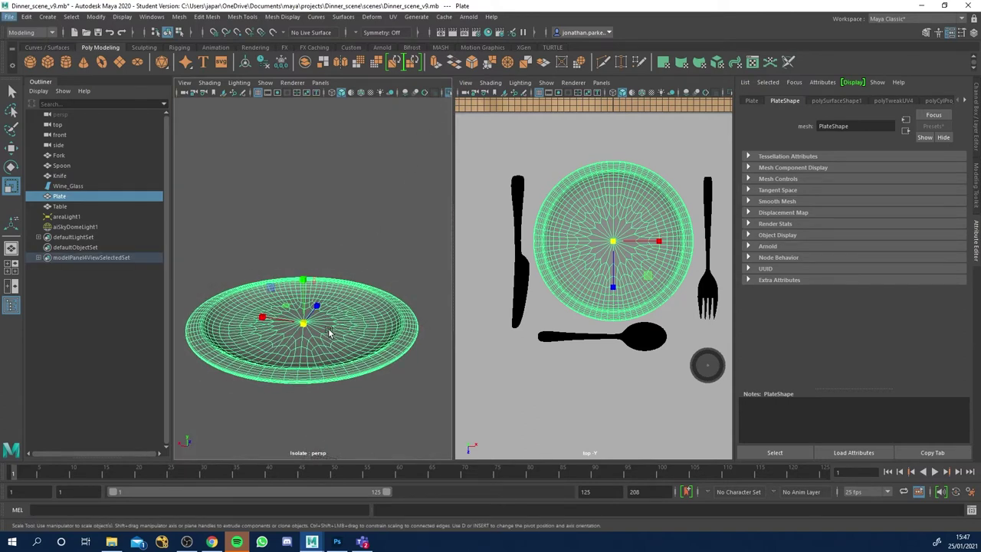
pyautogui.moveTo(328, 332); pyautogui.dragTo(347, 523, button='right')
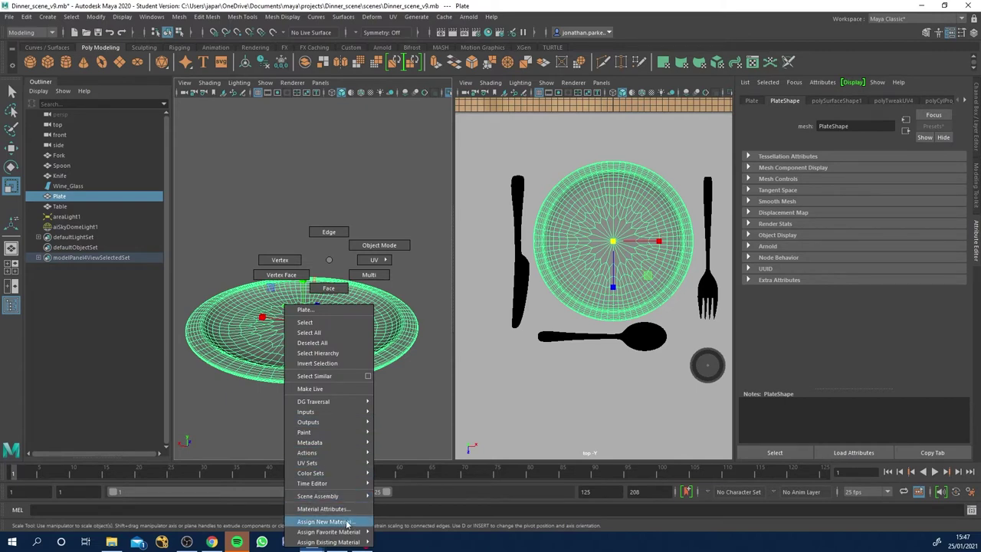
pyautogui.moveTo(346, 524); pyautogui.dragTo(324, 510, button='right')
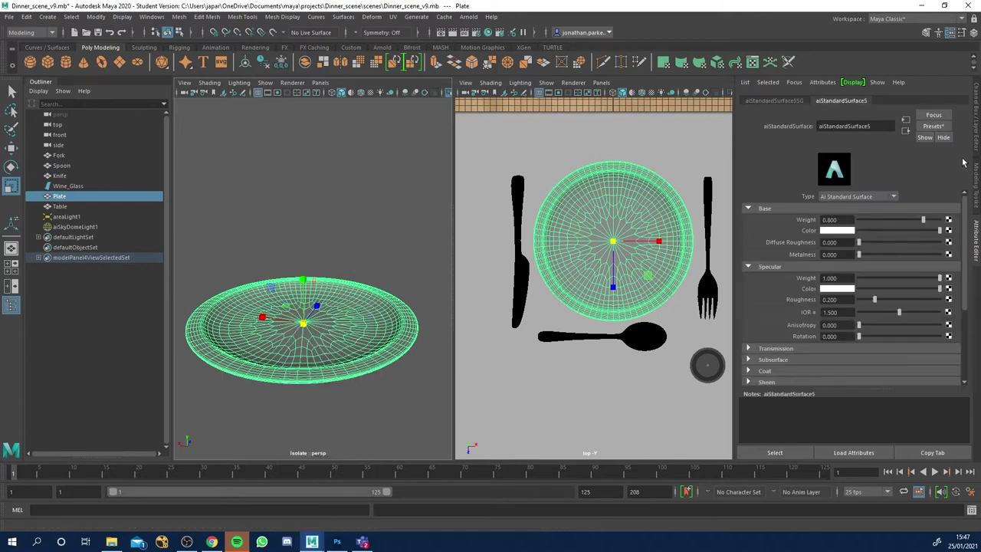
pyautogui.keyDown('alt'); pyautogui.moveTo(325, 274); pyautogui.dragTo(296, 334); pyautogui.keyUp('alt')
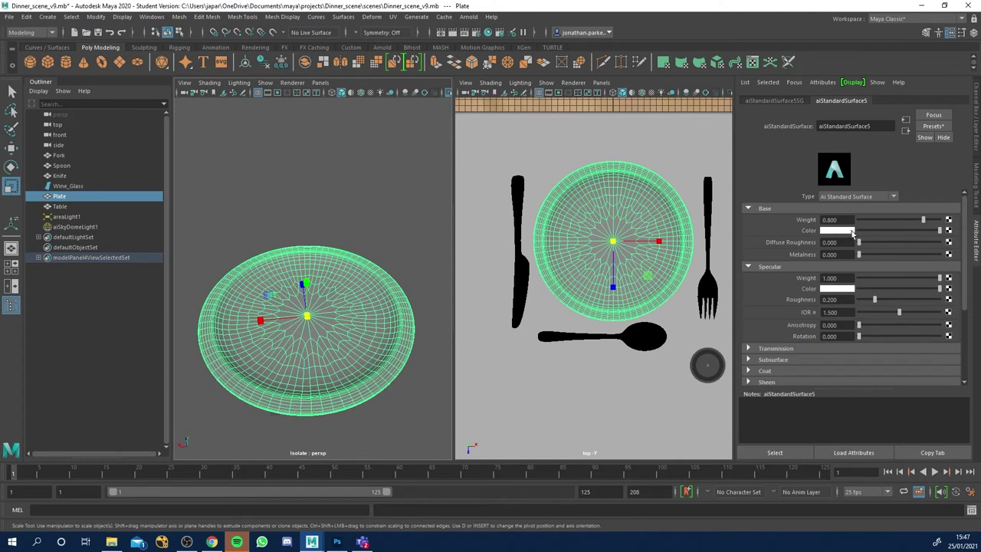
# Connect a file texture using plate_texture_test.png from sourceimages to the material's base color and show textures in the perspective view.
pyautogui.click(946, 230)
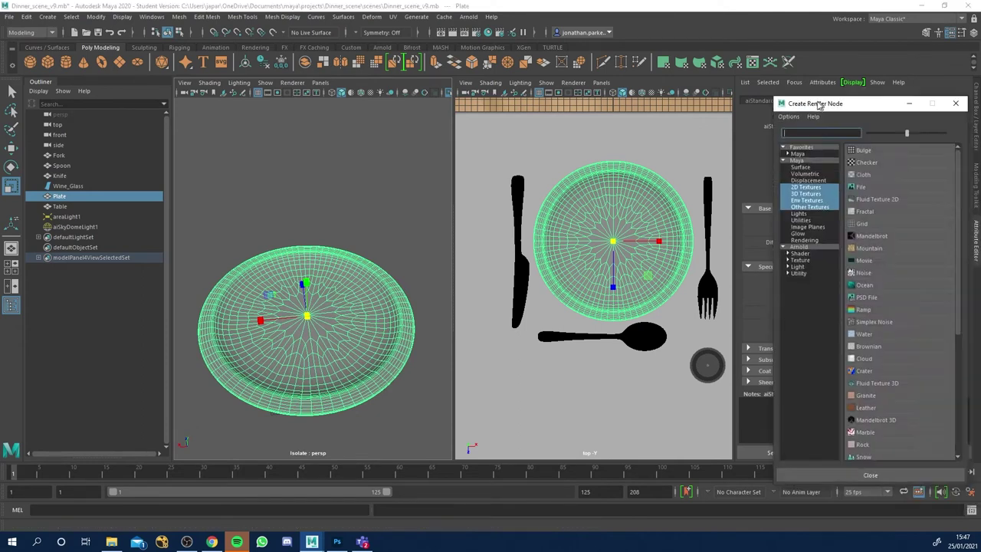
pyautogui.click(631, 152)
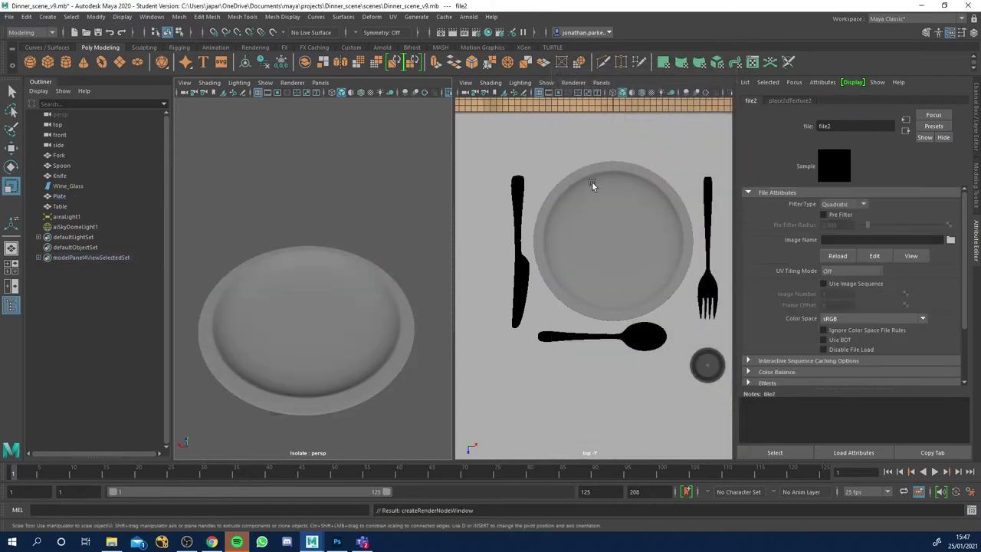
pyautogui.click(950, 240)
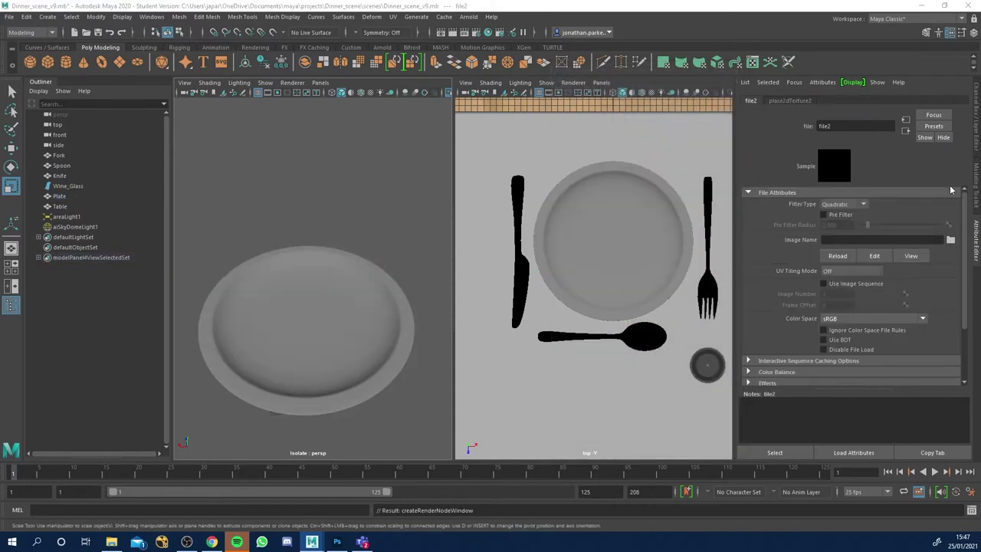
pyautogui.moveTo(958, 136); pyautogui.dragTo(637, 98)
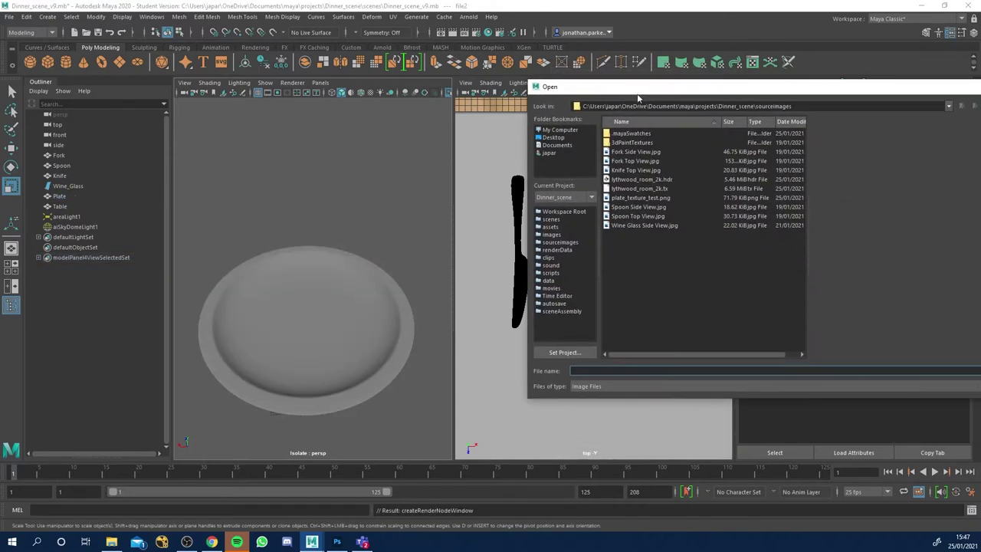
pyautogui.click(628, 198)
pyautogui.moveTo(852, 92); pyautogui.dragTo(699, 91)
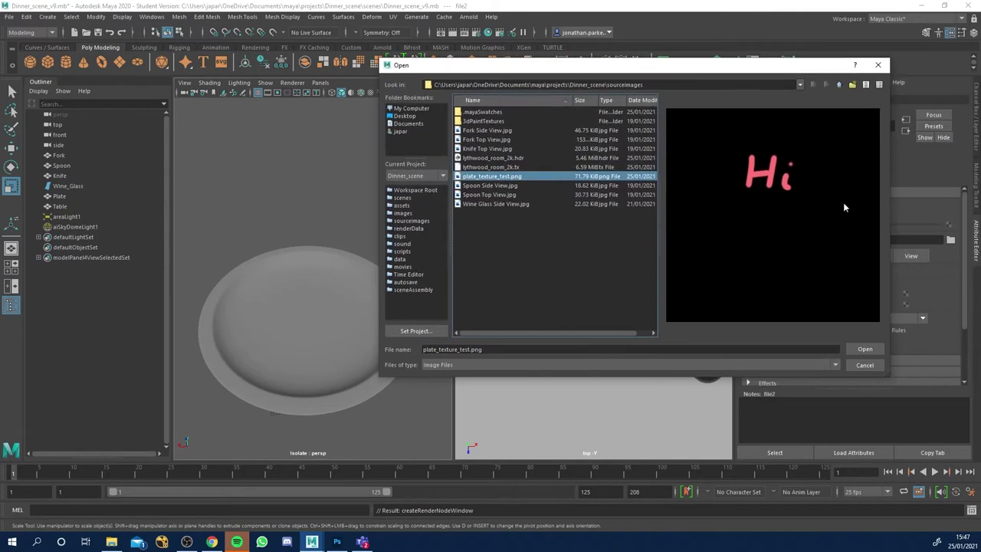
pyautogui.click(865, 350)
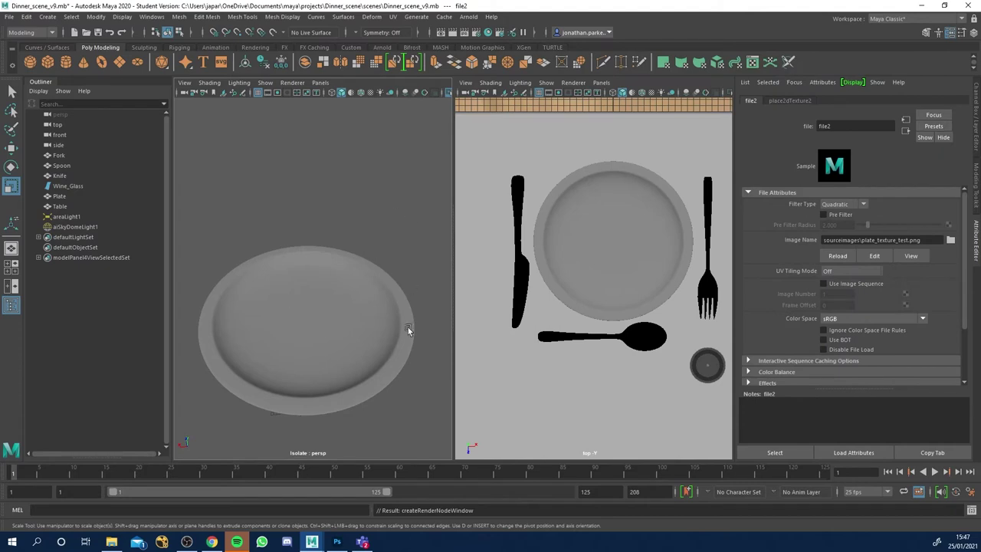
pyautogui.click(370, 94)
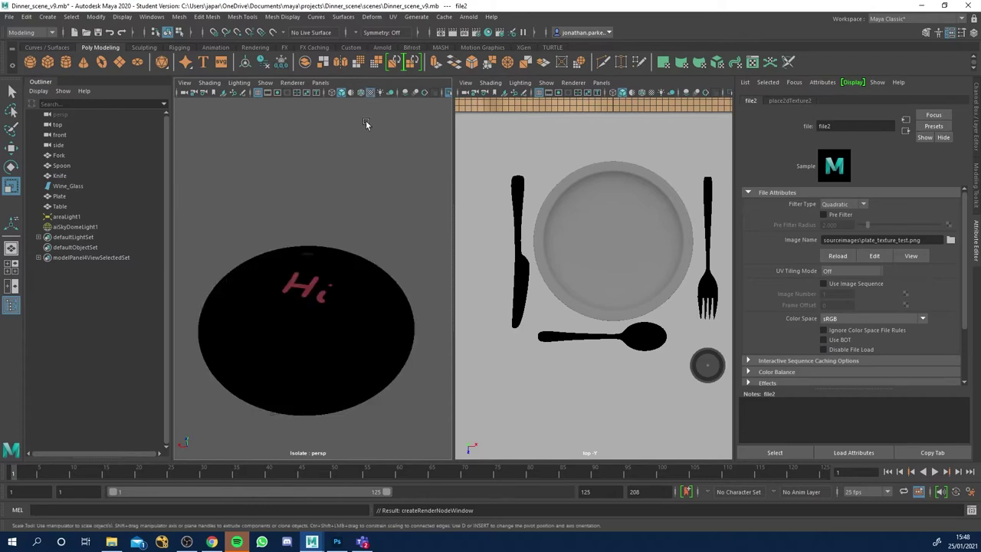
pyautogui.moveTo(342, 270)
pyautogui.keyDown('alt'); pyautogui.mouseDown()
pyautogui.moveTo(357, 284)
pyautogui.moveTo(332, 266)
pyautogui.mouseUp(); pyautogui.keyUp('alt')
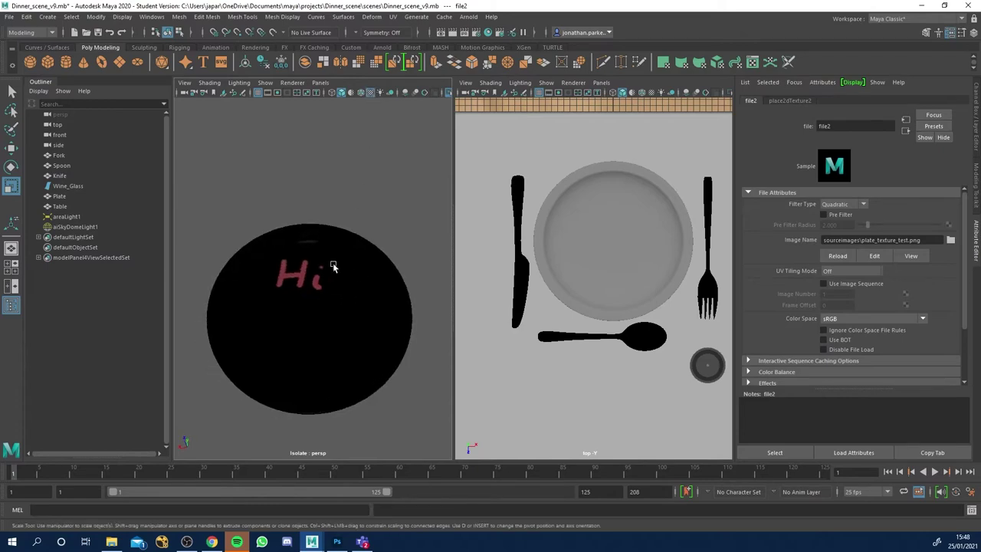
# Compare the textured plate with the painted UV layout in Photoshop and check the textured display in Maya's two viewports.
pyautogui.click(336, 541)
pyautogui.moveTo(405, 11); pyautogui.dragTo(739, 50)
pyautogui.click(931, 387)
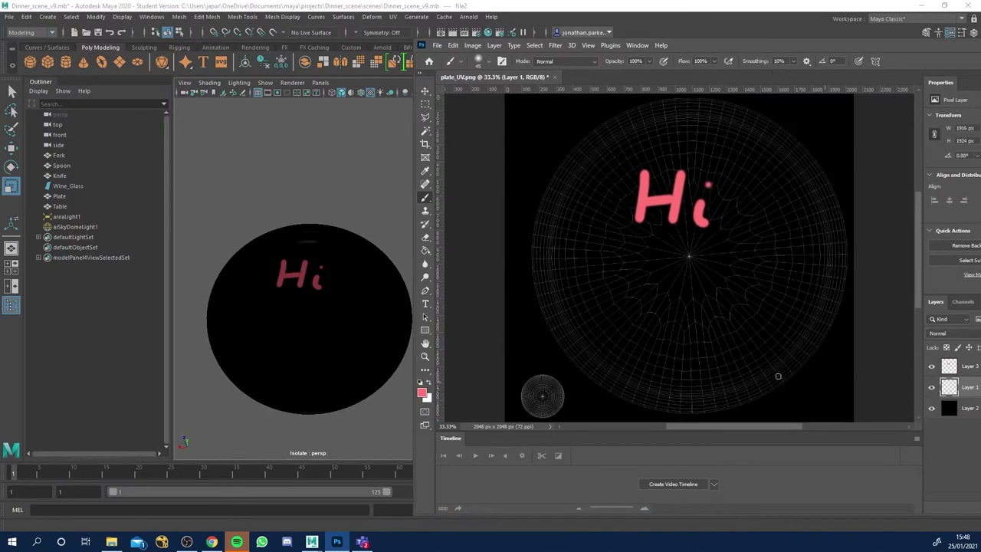
pyautogui.click(307, 302)
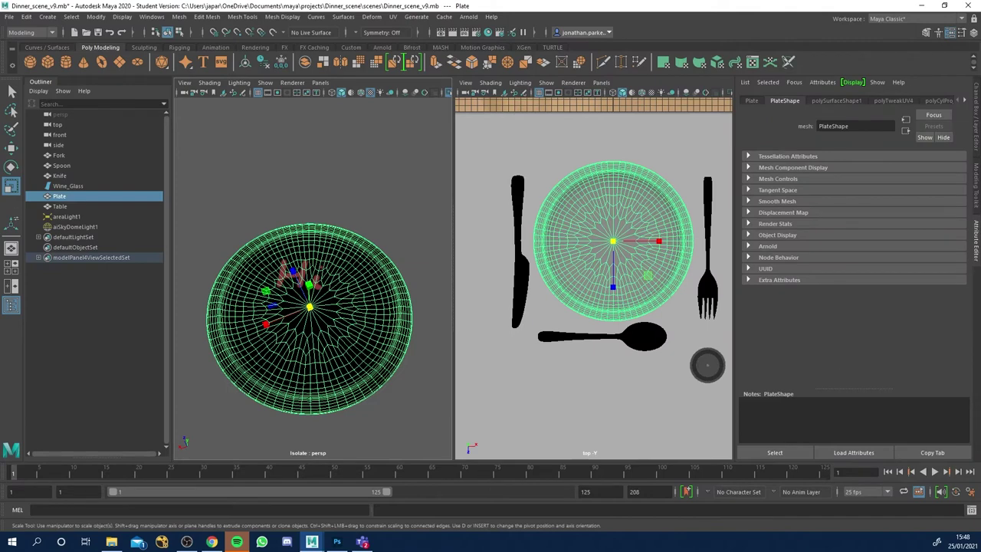
pyautogui.hotkey('alt', 'Tab')
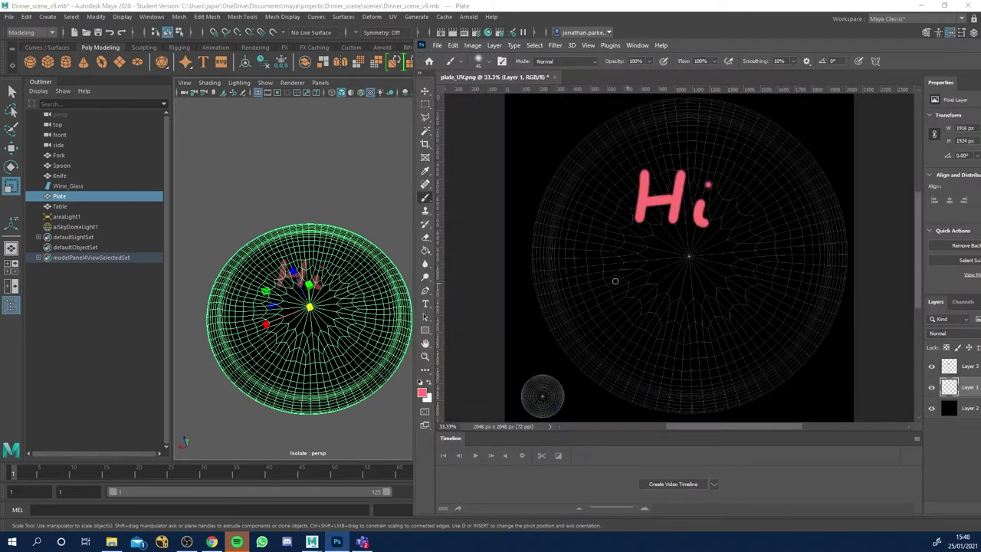
pyautogui.press('super+Down')
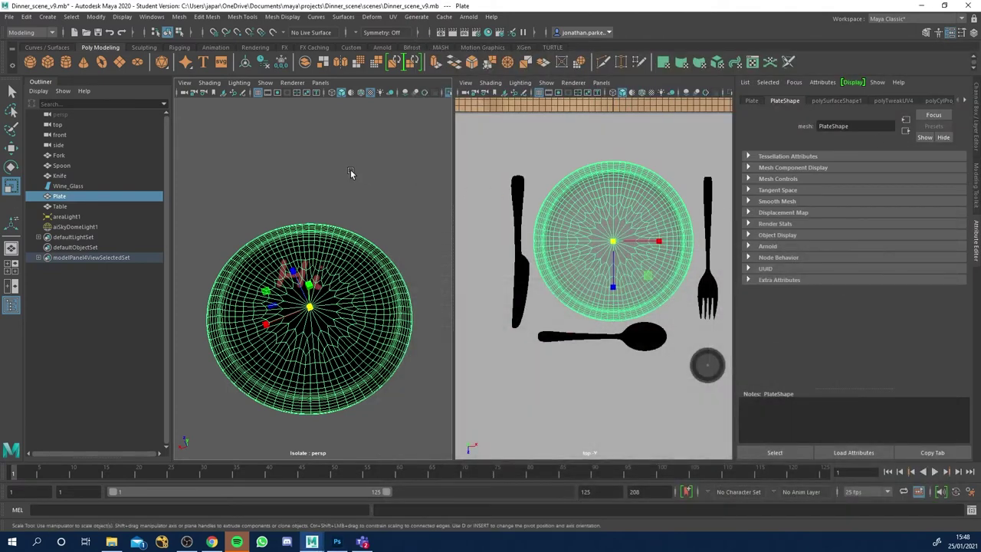
pyautogui.click(350, 171)
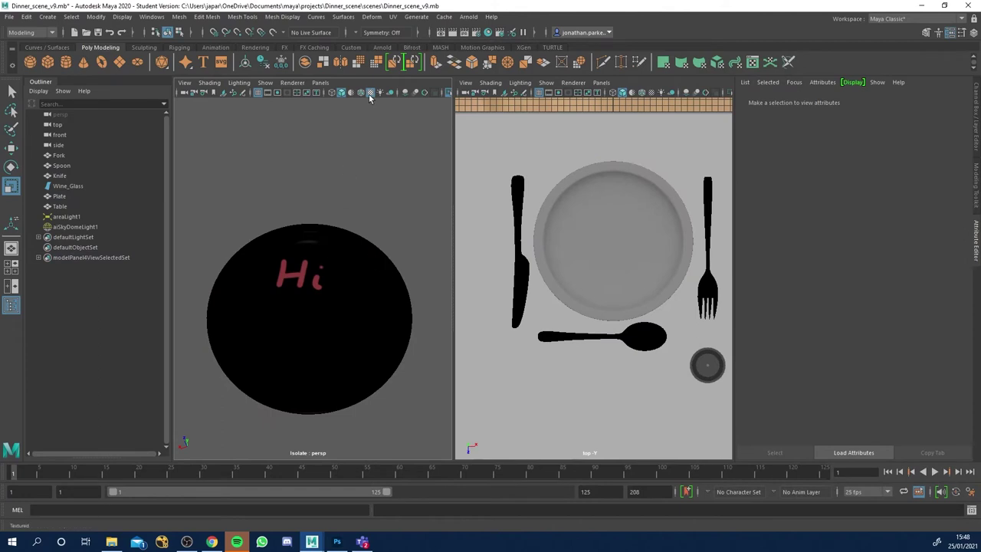
pyautogui.click(651, 93)
pyautogui.click(654, 93)
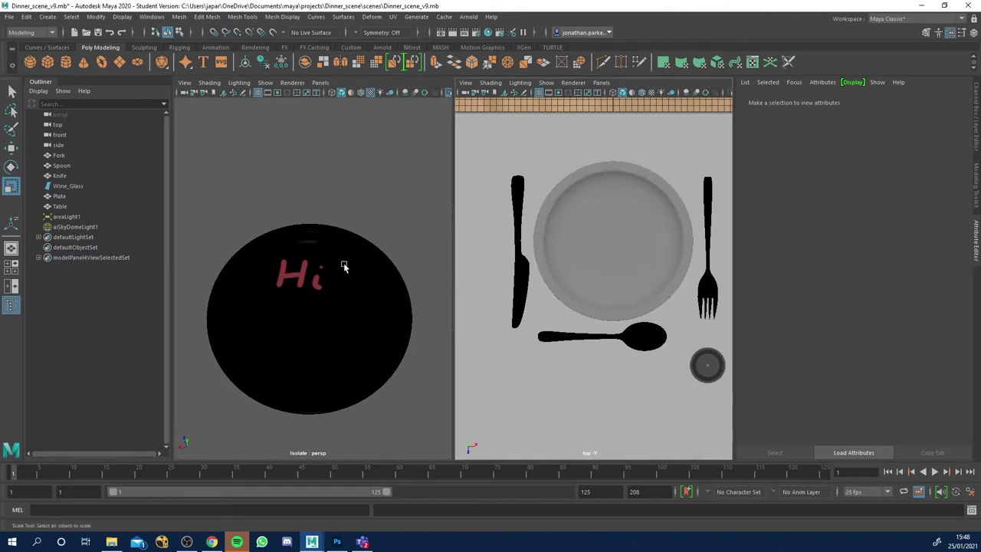
pyautogui.keyDown('alt'); pyautogui.moveTo(345, 267); pyautogui.dragTo(399, 324); pyautogui.keyUp('alt')
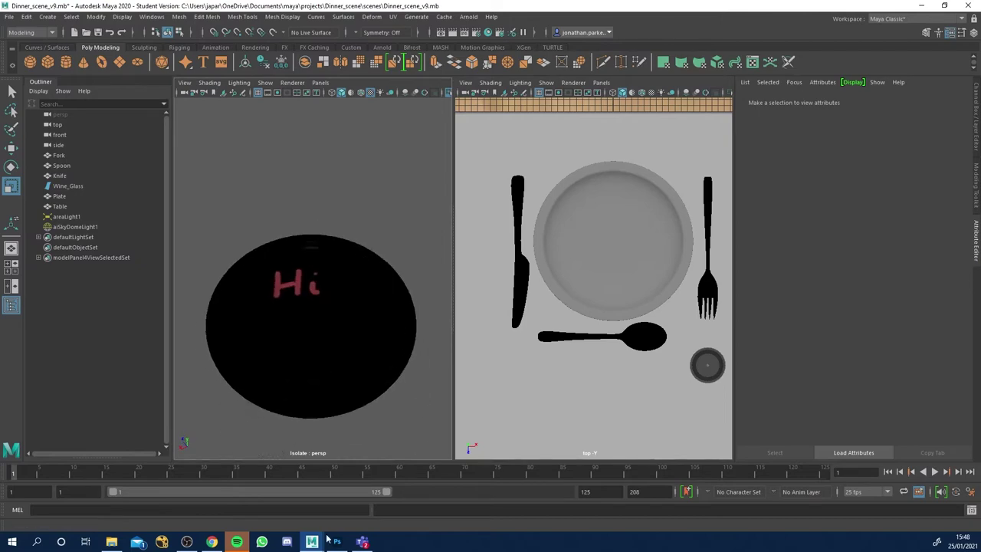
# Switch to Photoshop, place the photos_2021_1_11_fst_william-morris-pattern image in plate_UV.png and hide Layer 3.
pyautogui.hotkey('alt', 'Tab')
pyautogui.moveTo(733, 23); pyautogui.dragTo(490, 1)
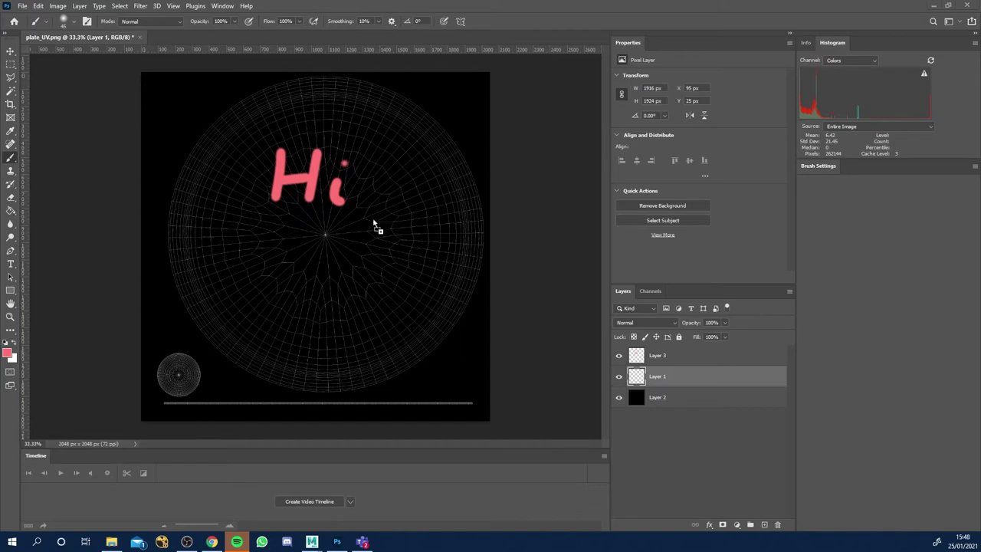
pyautogui.moveTo(359, 203); pyautogui.dragTo(362, 203)
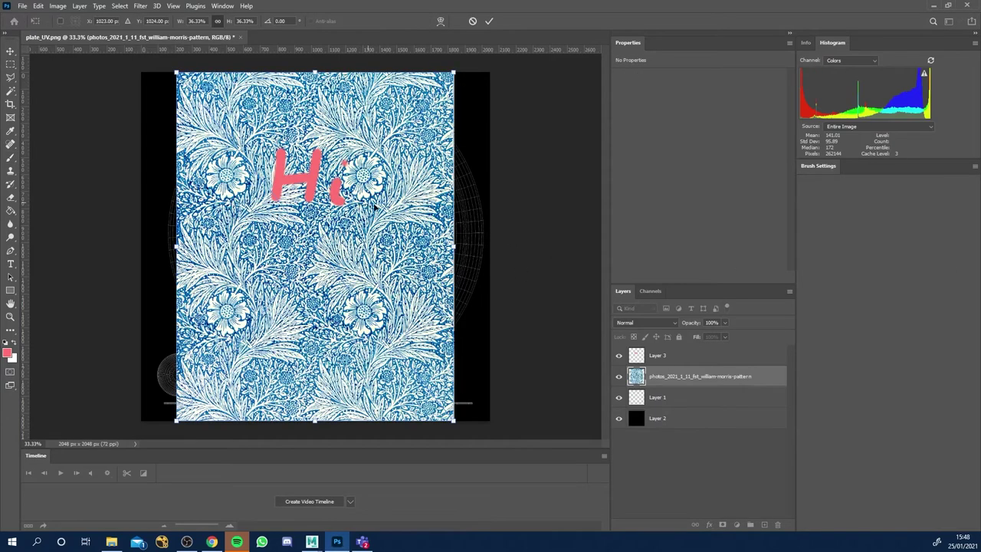
pyautogui.click(619, 356)
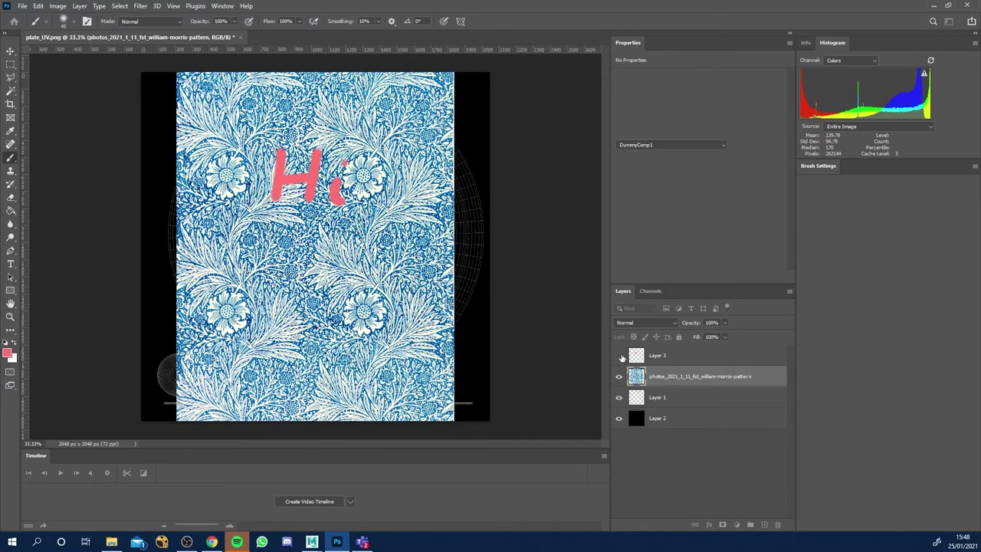
# Rotate the placed pattern 90° and enlarge it to about 2184 by 1739 px over the UV layout.
pyautogui.click(10, 51)
pyautogui.moveTo(462, 65); pyautogui.dragTo(511, 402)
pyautogui.moveTo(334, 181); pyautogui.dragTo(328, 157)
# Lower the pattern layer's opacity to 14% and position it over the plate's UV shell at about X -39, Y 68 px.
pyautogui.click(724, 323)
pyautogui.moveTo(725, 333); pyautogui.dragTo(684, 331)
pyautogui.keyDown('alt'); pyautogui.scroll(3, 337, 198); pyautogui.keyUp('alt')
pyautogui.moveTo(337, 176); pyautogui.dragTo(348, 177)
# Add a layer mask to the pattern that hides a circle drawn from the centre of the large UV shell.
pyautogui.click(10, 77)
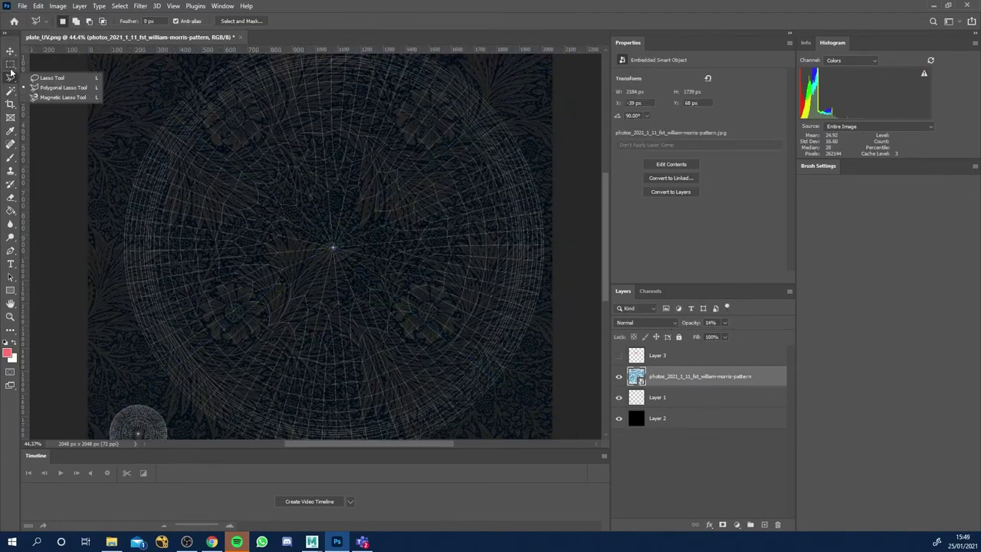
pyautogui.moveTo(332, 247)
pyautogui.keyDown('alt'); pyautogui.keyDown('shift'); pyautogui.mouseDown()
pyautogui.moveTo(475, 154)
pyautogui.moveTo(223, 170)
pyautogui.moveTo(199, 146)
pyautogui.moveTo(216, 165)
pyautogui.moveTo(451, 228)
pyautogui.moveTo(384, 157)
pyautogui.mouseUp(); pyautogui.keyUp('shift'); pyautogui.keyUp('alt')
pyautogui.click(722, 524)
pyautogui.hotkey('ctrl', 'i')
# Select everything outside a larger concentric circle and paint that area black on the pattern's mask.
pyautogui.keyDown('alt'); pyautogui.keyDown('shift'); pyautogui.moveTo(299, 247); pyautogui.dragTo(464, 104); pyautogui.keyUp('shift'); pyautogui.keyUp('alt')
pyautogui.keyDown('alt'); pyautogui.scroll(-3, 407, 301); pyautogui.keyUp('alt')
pyautogui.press('b')
pyautogui.hotkey('ctrl', 'shift', 'i')
pyautogui.press('x')
pyautogui.moveTo(398, 349)
pyautogui.mouseDown()
pyautogui.moveTo(442, 239)
pyautogui.moveTo(431, 346)
pyautogui.mouseUp()
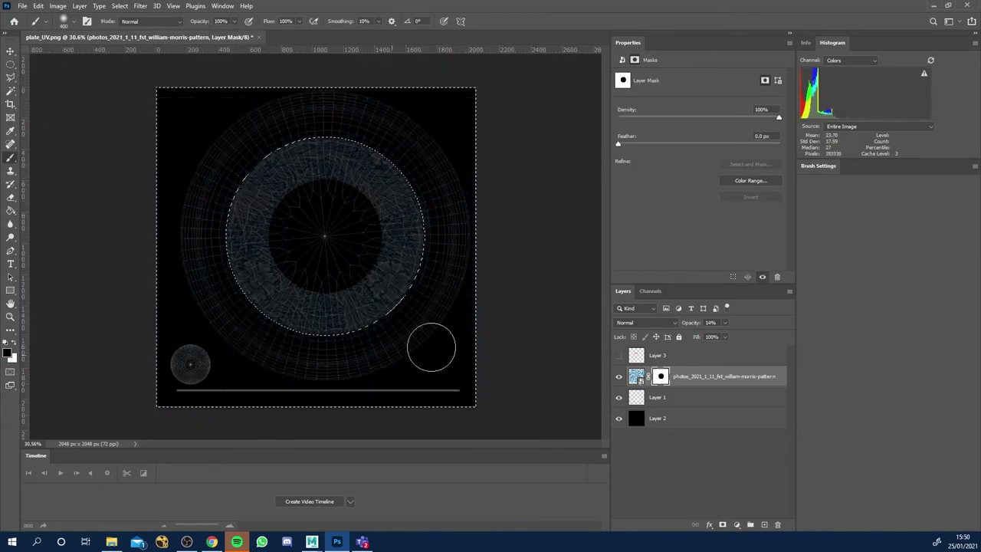
# Finish masking the pattern outside the larger circle, restore the layer's opacity to 100% and clear the selection.
pyautogui.click(724, 322)
pyautogui.moveTo(724, 334); pyautogui.dragTo(765, 335)
pyautogui.hotkey('ctrl', 'z')
pyautogui.moveTo(433, 222); pyautogui.dragTo(335, 102)
pyautogui.click(723, 322)
pyautogui.moveTo(724, 335); pyautogui.dragTo(766, 335)
pyautogui.hotkey('ctrl', 'd')
pyautogui.keyDown('alt'); pyautogui.scroll(10, 261, 230); pyautogui.keyUp('alt')
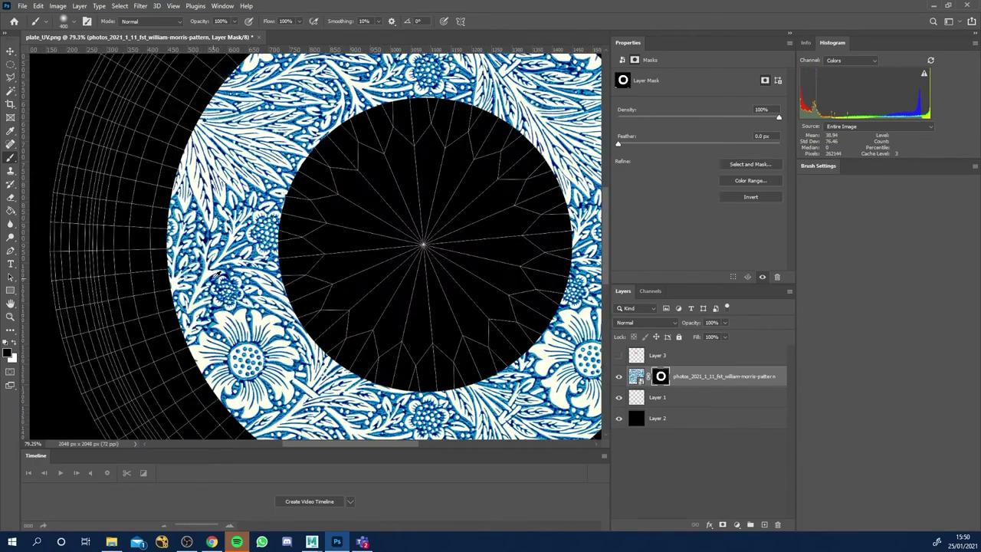
# Draw an unfilled circle about 638 px wide inside the pattern ring, with a 6 px stroke in the pattern's blue.
pyautogui.hotkey('ctrl', '2')
pyautogui.keyDown('alt'); pyautogui.click(224, 268); pyautogui.keyUp('alt')
pyautogui.rightClick(10, 289)
pyautogui.click(45, 310)
pyautogui.keyDown('alt'); pyautogui.scroll(-1, 448, 221); pyautogui.keyUp('alt')
pyautogui.moveTo(425, 242)
pyautogui.keyDown('alt'); pyautogui.keyDown('shift'); pyautogui.mouseDown()
pyautogui.moveTo(456, 235)
pyautogui.moveTo(385, 123)
pyautogui.mouseUp(); pyautogui.keyUp('shift'); pyautogui.keyUp('alt')
pyautogui.click(189, 21)
pyautogui.moveTo(184, 35); pyautogui.dragTo(170, 34)
pyautogui.keyDown('alt'); pyautogui.scroll(-1, 316, 246); pyautogui.keyUp('alt')
pyautogui.moveTo(230, 245); pyautogui.dragTo(412, 273)
# Duplicate the blue circle and enlarge the copy concentrically to about 1340 px, just outside the pattern ring.
pyautogui.hotkey('ctrl', 'j')
pyautogui.keyDown('alt'); pyautogui.scroll(-1, 401, 324); pyautogui.keyUp('alt')
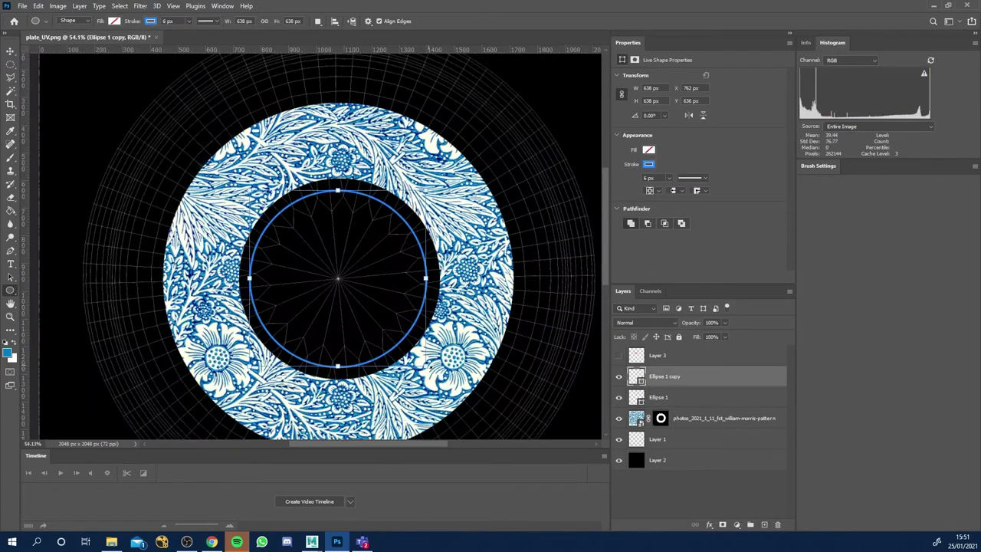
pyautogui.keyDown('alt'); pyautogui.keyDown('shift'); pyautogui.moveTo(427, 189); pyautogui.dragTo(525, 91); pyautogui.keyUp('shift'); pyautogui.keyUp('alt')
pyautogui.keyDown('alt'); pyautogui.scroll(-1, 365, 271); pyautogui.keyUp('alt')
pyautogui.keyDown('alt'); pyautogui.scroll(8, 223, 340); pyautogui.keyUp('alt')
pyautogui.keyDown('alt'); pyautogui.scroll(-8, 244, 230); pyautogui.keyUp('alt')
# Paint a dark blue band, sampled from the pattern, over the thin horizontal UV strip on a new layer.
pyautogui.press('b')
pyautogui.keyDown('alt'); pyautogui.click(242, 209); pyautogui.keyUp('alt')
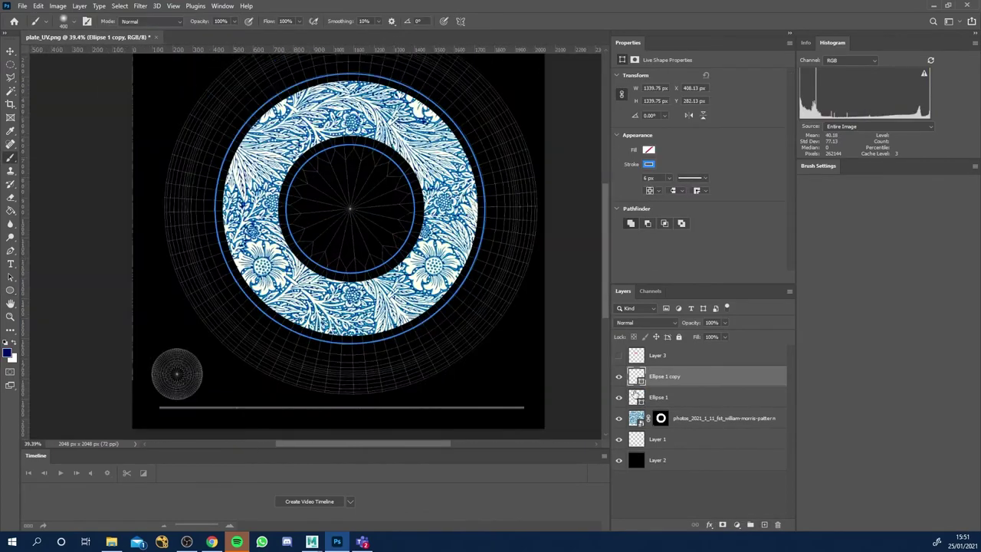
pyautogui.click(675, 355)
pyautogui.hotkey('ctrl', 'shift', 'alt', 'n')
pyautogui.keyDown('shift'); pyautogui.moveTo(159, 408); pyautogui.dragTo(541, 409); pyautogui.keyUp('shift')
# Move Ellipse 1 copy to the top of the layer stack and delete Layer 3 containing the "Hi" lettering.
pyautogui.moveTo(660, 397); pyautogui.dragTo(659, 360)
pyautogui.click(619, 397)
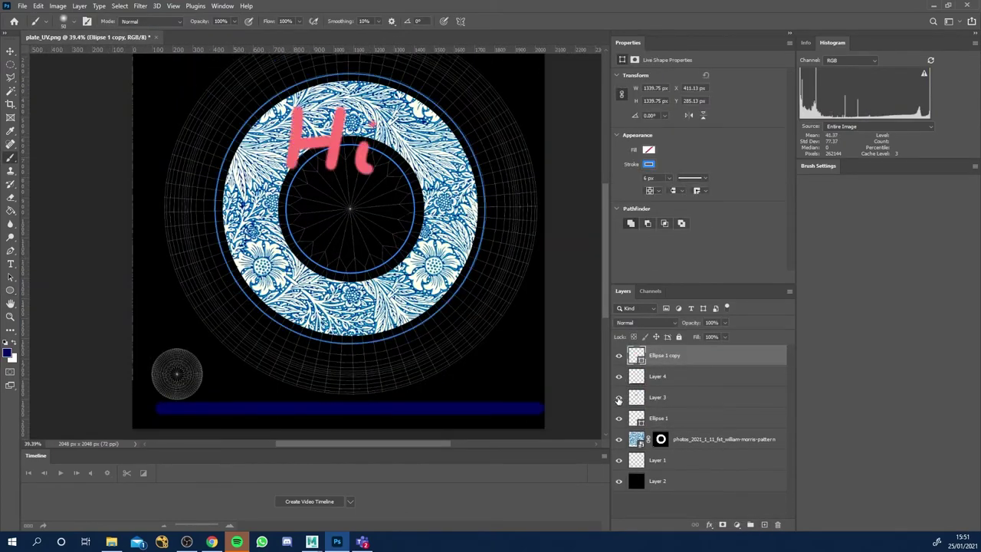
pyautogui.click(619, 397)
pyautogui.click(657, 397)
pyautogui.press('Delete')
# Move the UV wireframe on Layer 1 to the top of the layer stack.
pyautogui.moveTo(657, 439); pyautogui.dragTo(651, 349)
pyautogui.keyDown('alt'); pyautogui.scroll(5, 160, 407); pyautogui.keyUp('alt')
pyautogui.keyDown('alt'); pyautogui.scroll(-7, 433, 297); pyautogui.keyUp('alt')
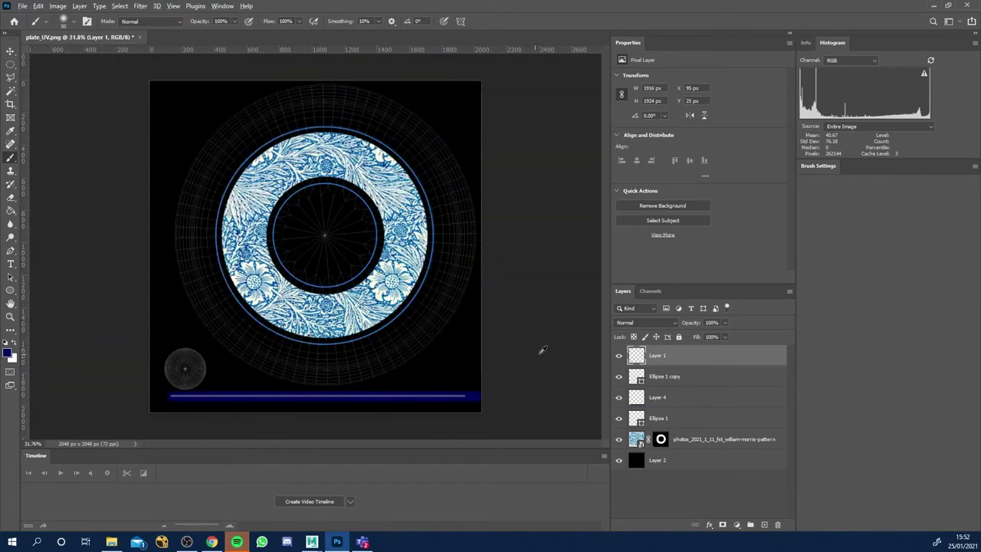
# Inspect the ring, outlines and band against the UV wireframe and hide Layer 1.
pyautogui.click(618, 356)
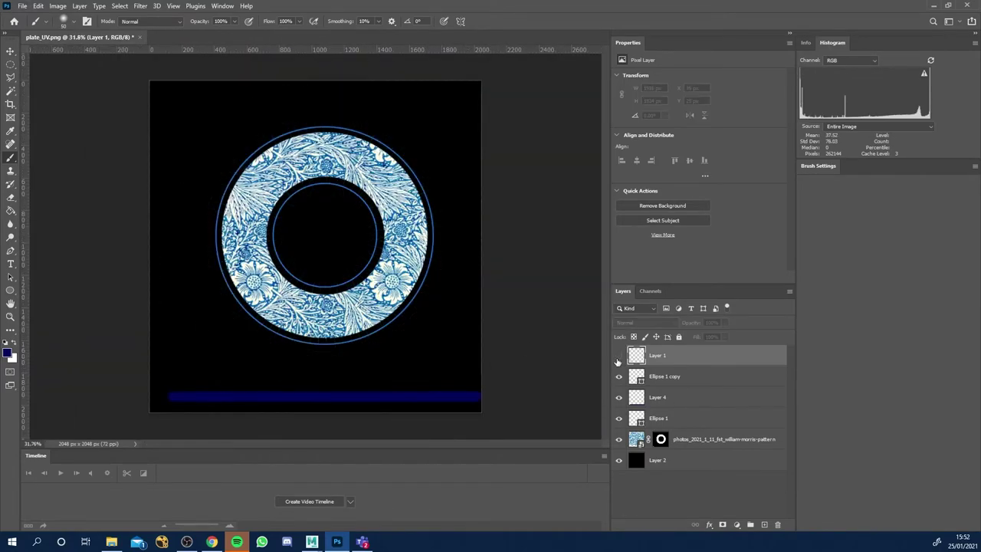
pyautogui.click(618, 356)
pyautogui.keyDown('alt'); pyautogui.scroll(1, 312, 230); pyautogui.keyUp('alt')
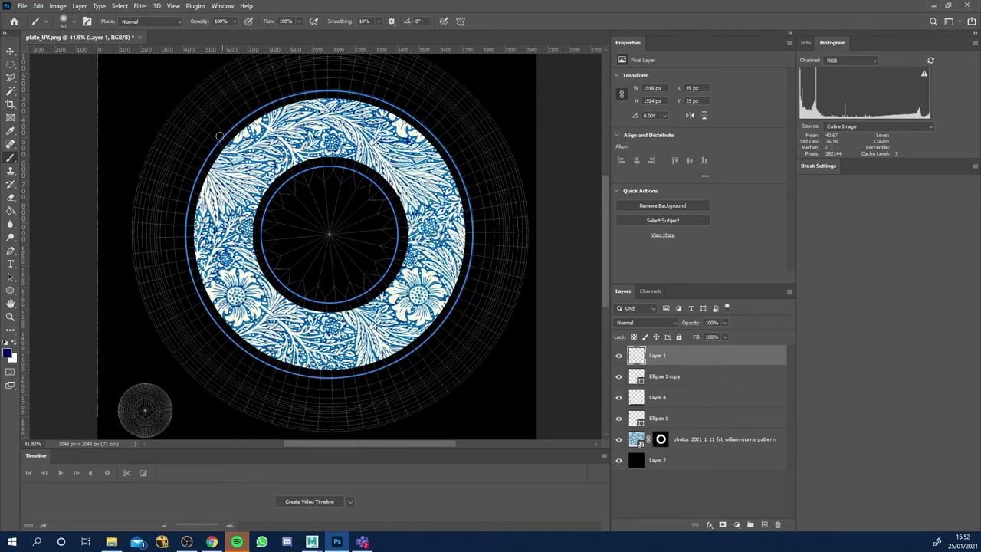
pyautogui.scroll(-5, 250, 360)
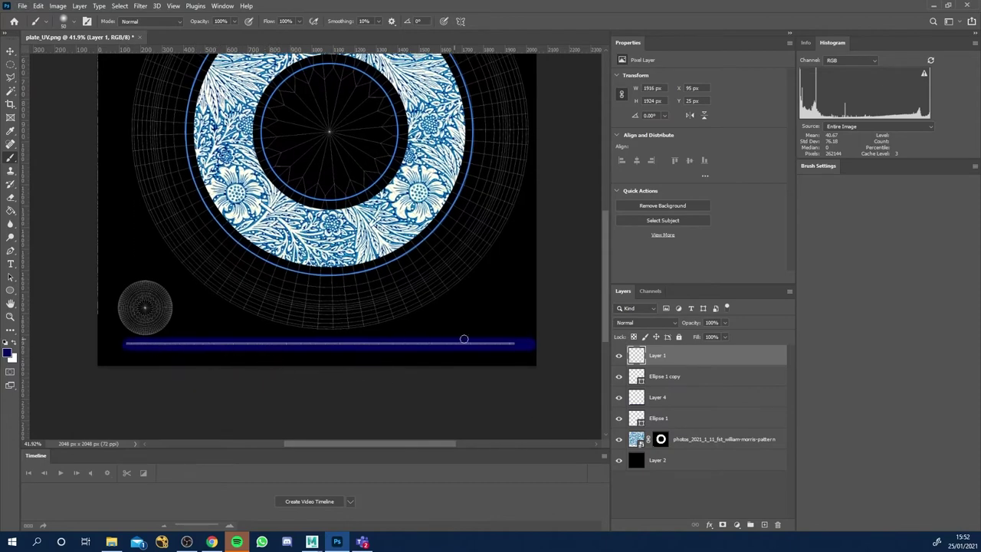
pyautogui.keyDown('alt'); pyautogui.scroll(5, 228, 144); pyautogui.keyUp('alt')
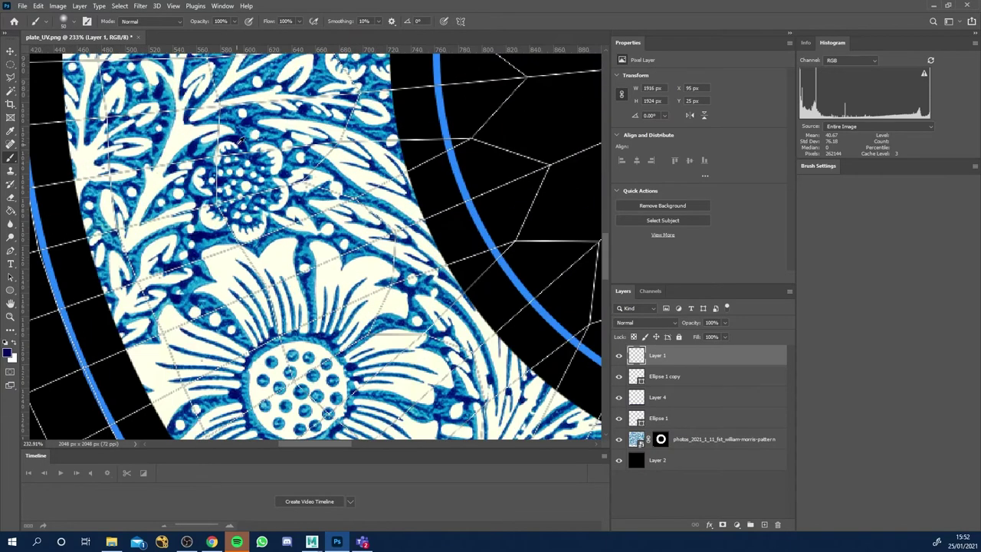
pyautogui.keyDown('alt'); pyautogui.scroll(-4, 239, 141); pyautogui.keyUp('alt')
pyautogui.keyDown('alt'); pyautogui.scroll(-3, 311, 248); pyautogui.keyUp('alt')
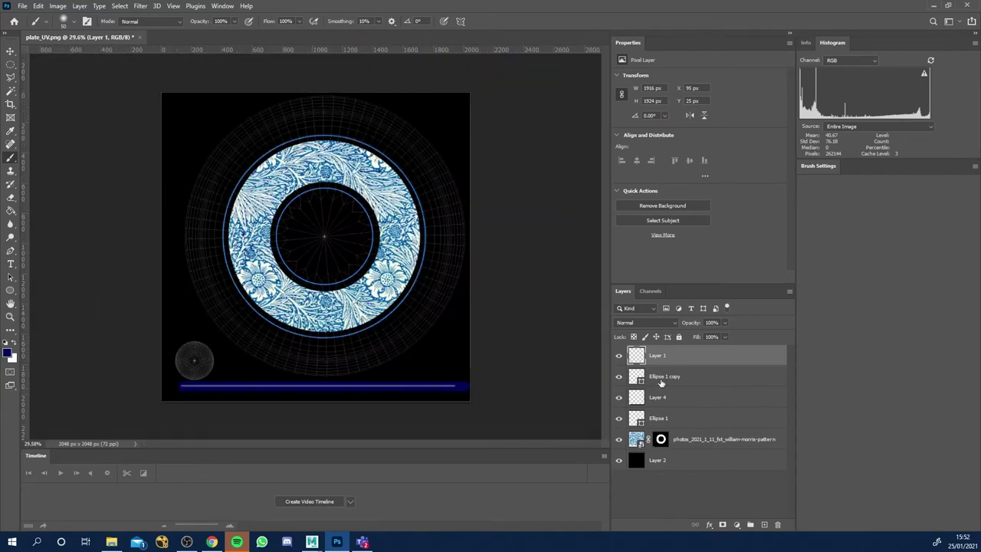
pyautogui.click(619, 357)
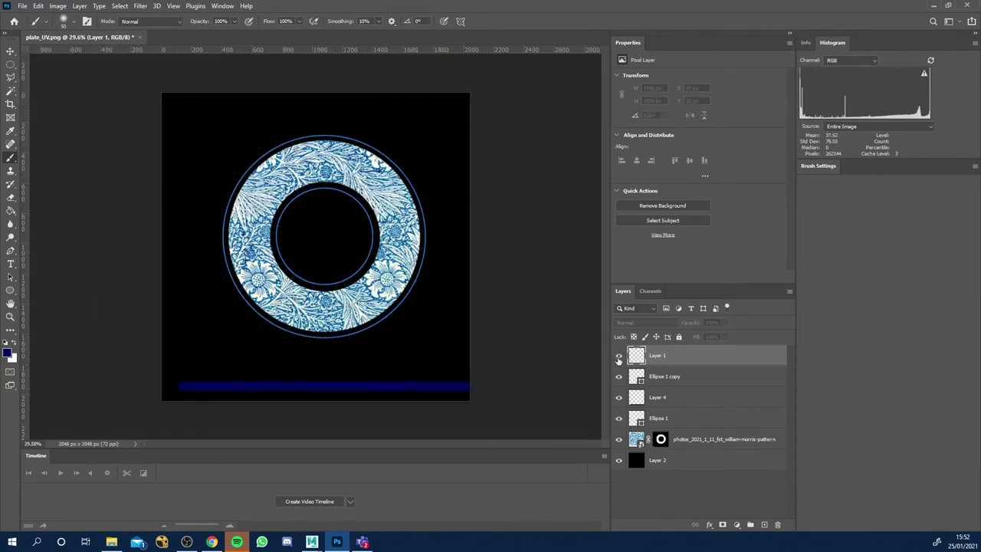
# Show the UV wireframe on Layer 1, add a new layer between the pattern and Layer 2, and fill it with white.
pyautogui.click(619, 357)
pyautogui.click(620, 358)
pyautogui.click(620, 358)
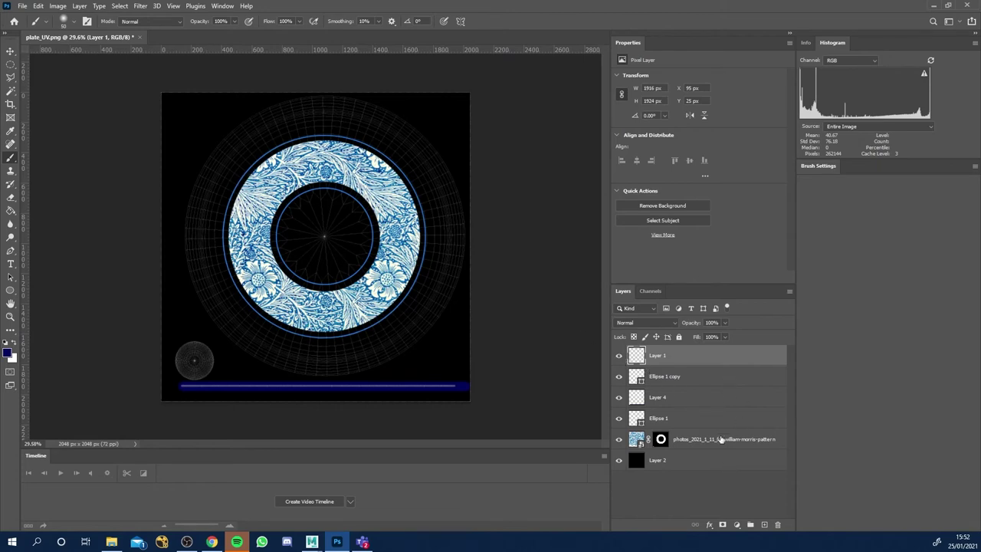
pyautogui.click(764, 525)
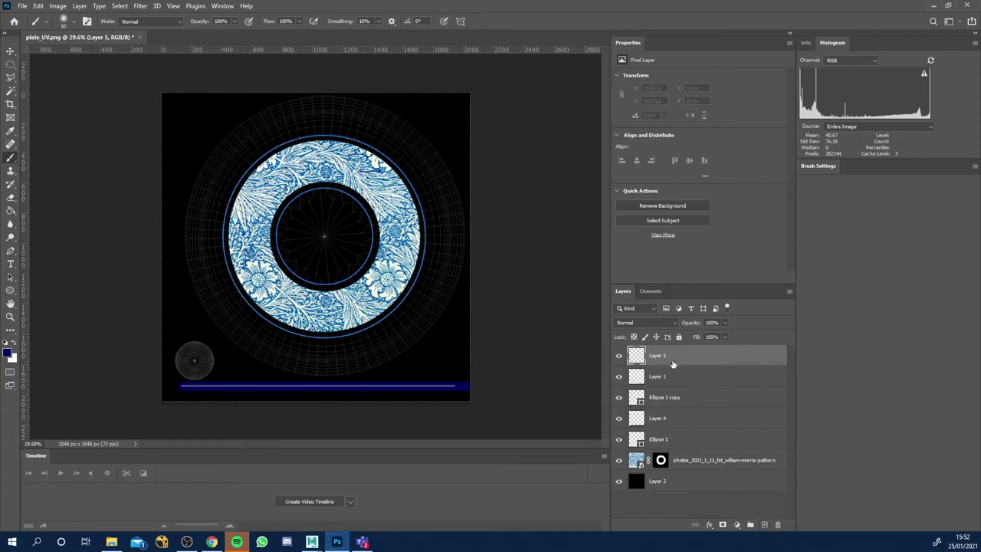
pyautogui.moveTo(673, 363); pyautogui.dragTo(671, 469)
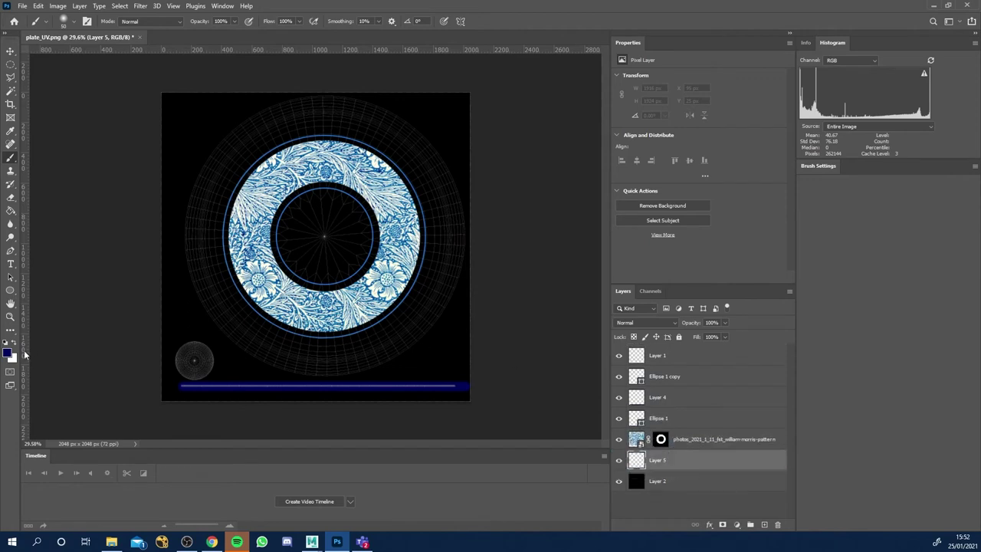
pyautogui.press('g')
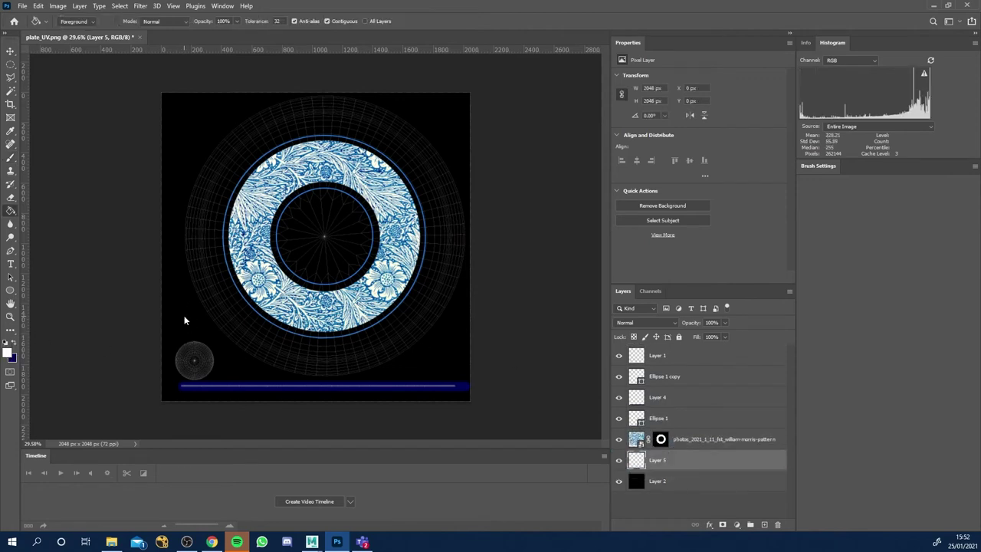
pyautogui.click(187, 321)
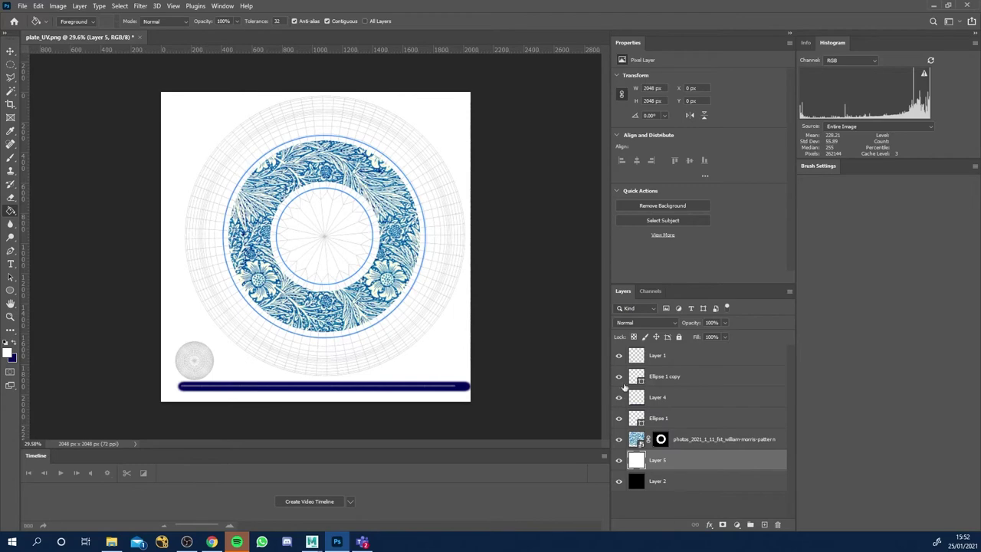
# Examine the dark blue band and pattern ring against the UV wireframe on the white background, checking the visibility of Layer 1 and Layer 4.
pyautogui.click(619, 356)
pyautogui.click(619, 355)
pyautogui.keyDown('alt'); pyautogui.scroll(5, 189, 363); pyautogui.keyUp('alt')
pyautogui.keyDown('alt'); pyautogui.scroll(-1, 242, 390); pyautogui.keyUp('alt')
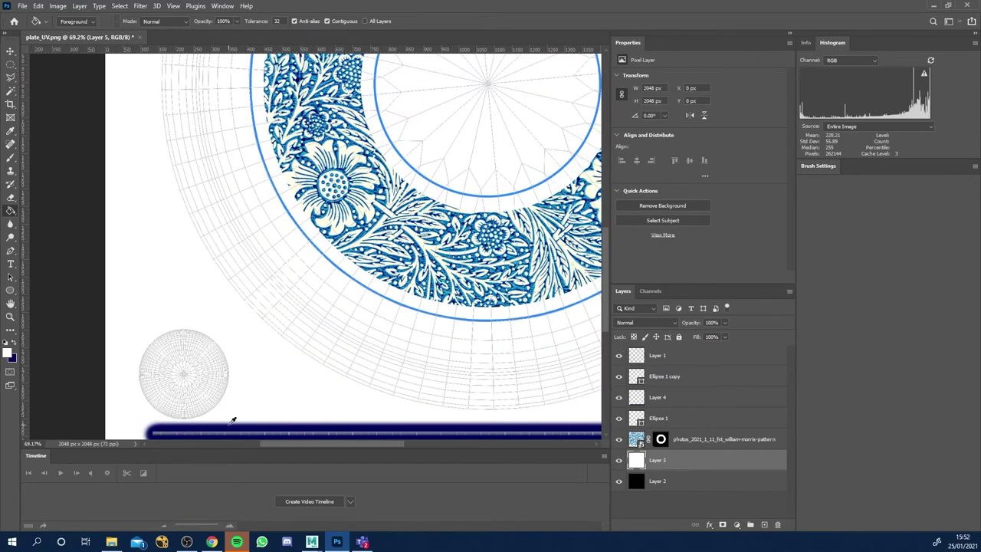
pyautogui.moveTo(299, 402); pyautogui.dragTo(269, 341)
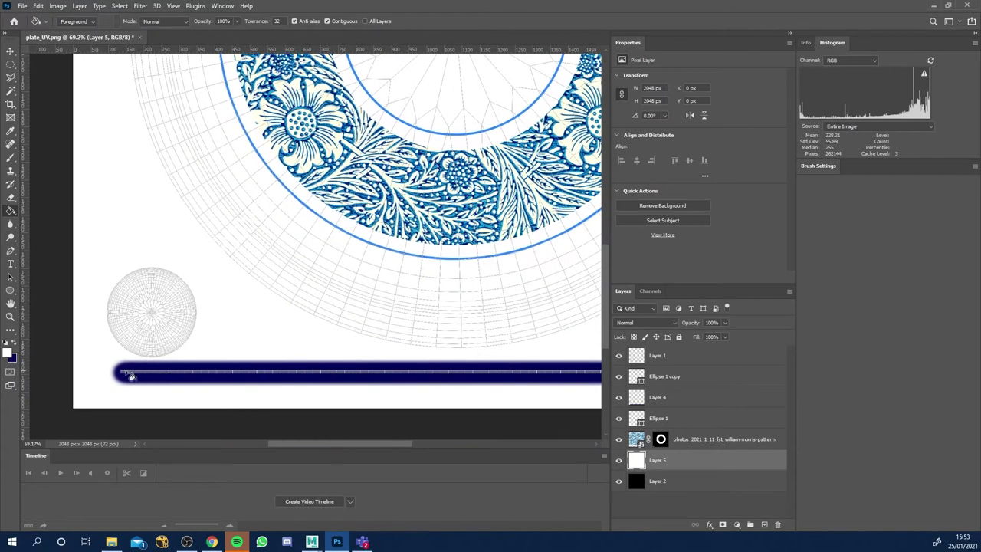
pyautogui.keyDown('alt'); pyautogui.scroll(4, 134, 370); pyautogui.keyUp('alt')
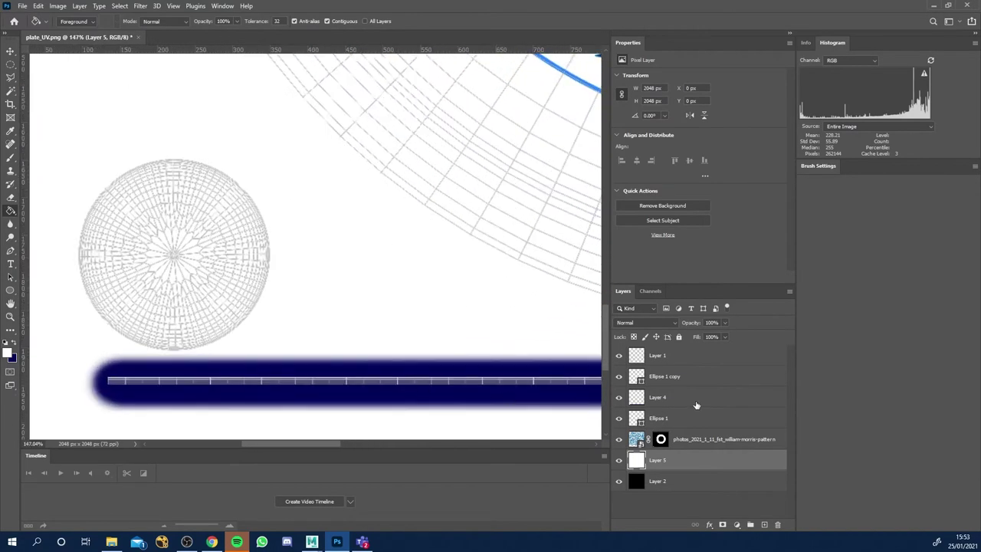
pyautogui.click(665, 417)
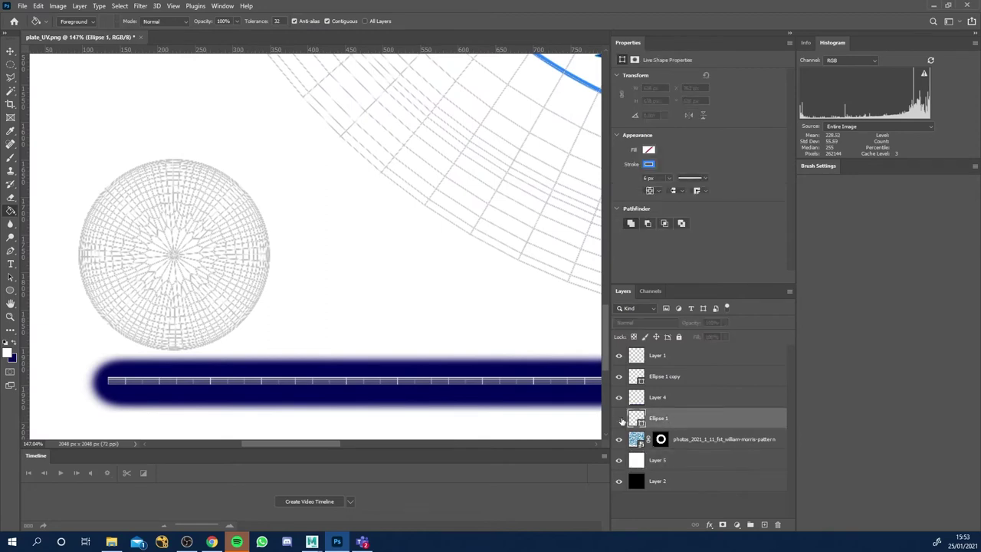
pyautogui.click(619, 355)
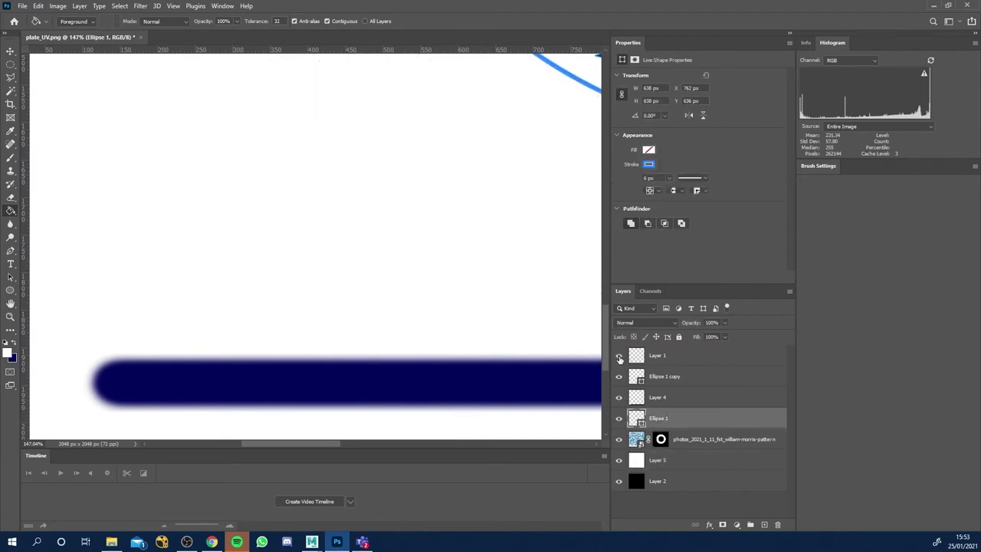
pyautogui.click(619, 356)
pyautogui.click(619, 396)
pyautogui.click(619, 397)
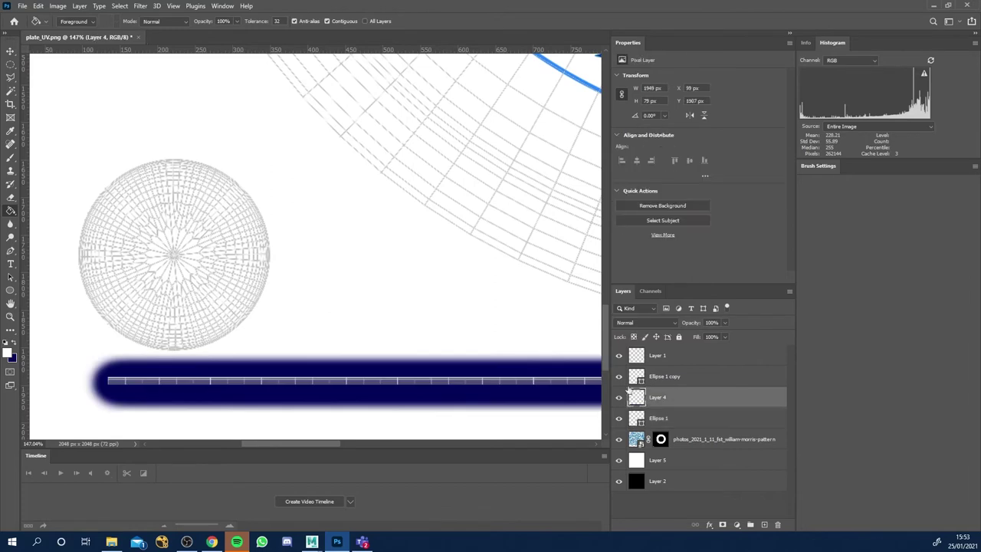
# Erase a little of the dark blue band's upper edge on Layer 4, near the small UV circle, with a 45 px Eraser.
pyautogui.click(660, 397)
pyautogui.press('e')
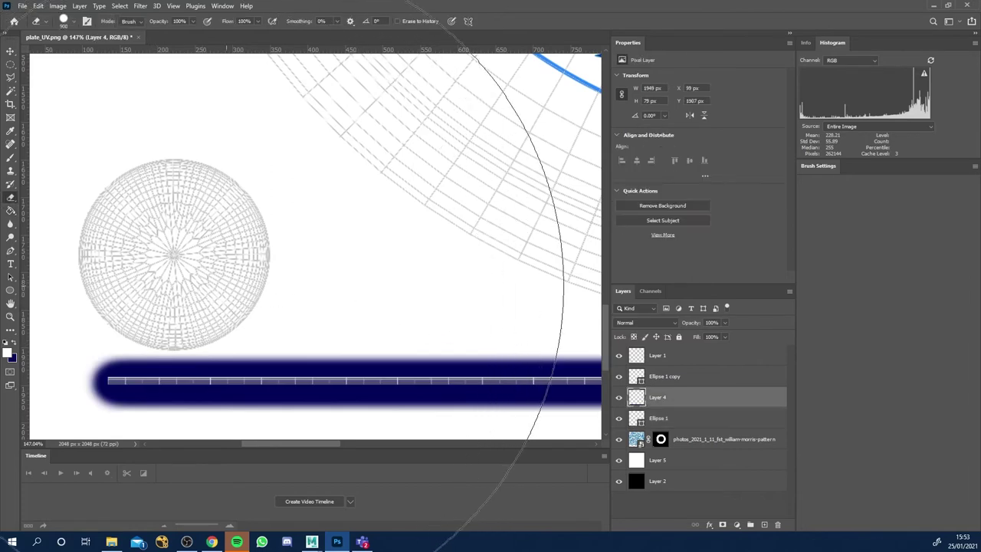
pyautogui.press('[')
pyautogui.press('[')
pyautogui.press('[')
pyautogui.press('[')
pyautogui.press('[')
pyautogui.press('[')
pyautogui.press('[')
pyautogui.press('[')
pyautogui.press('[')
pyautogui.press('[')
pyautogui.press('[')
pyautogui.press('[')
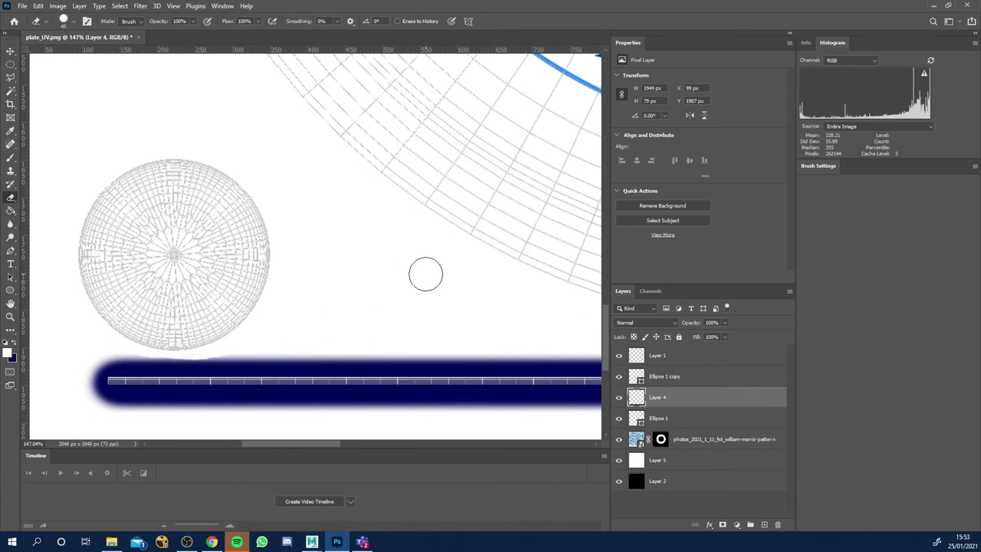
# Hide the UV wireframe on Layer 1 and save the artwork as a PNG named plate_texture in the project's images folder.
pyautogui.hotkey('ctrl', '0')
pyautogui.keyDown('alt'); pyautogui.scroll(1, 464, 298); pyautogui.keyUp('alt')
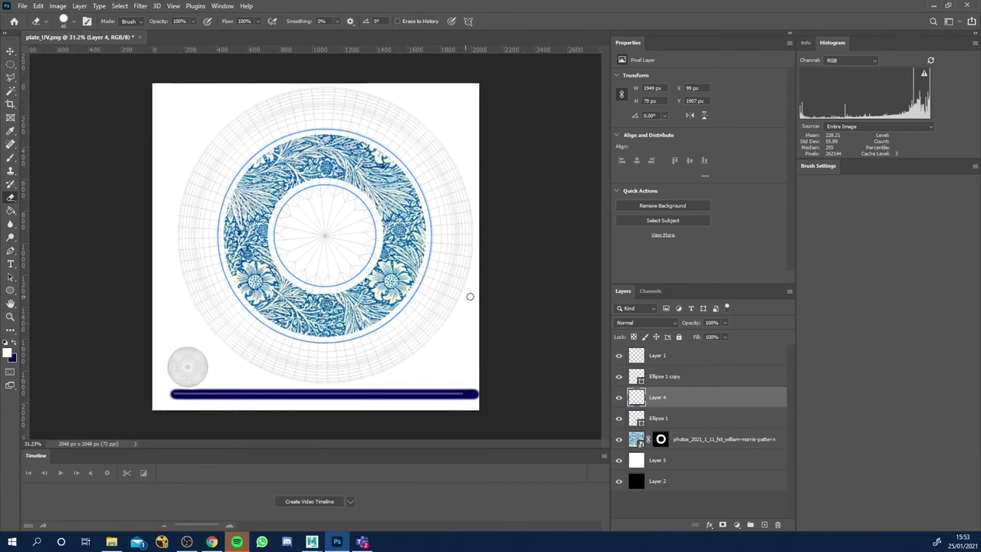
pyautogui.click(619, 355)
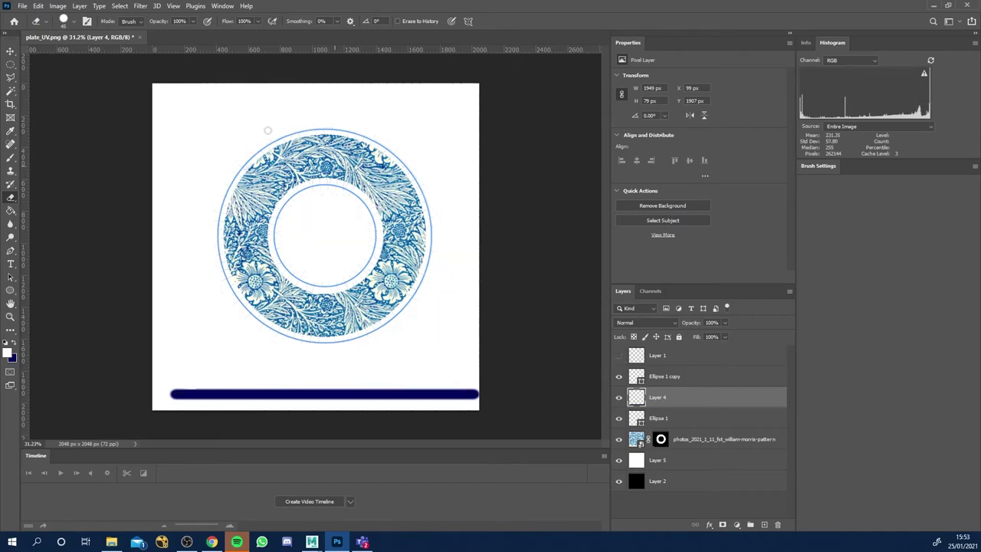
pyautogui.click(22, 5)
pyautogui.click(56, 131)
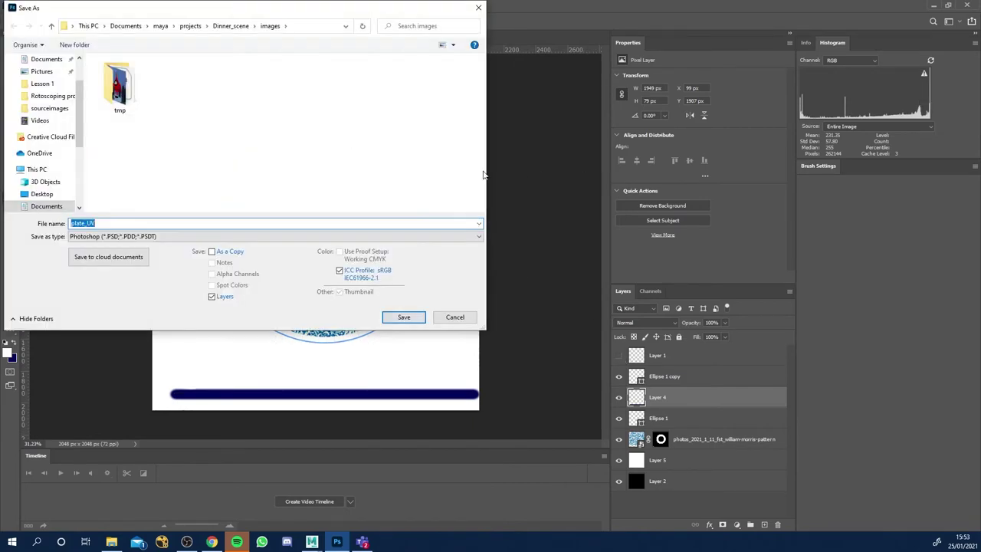
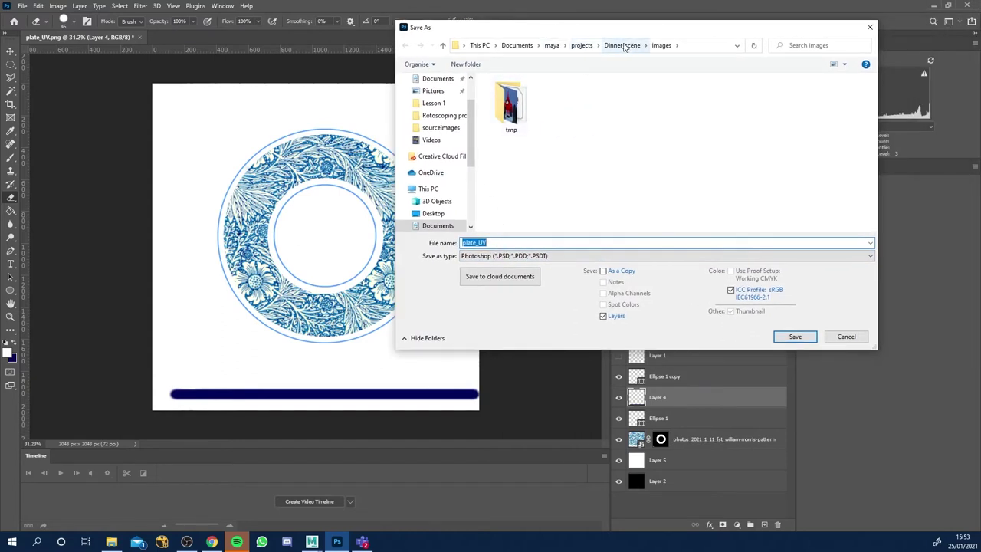
pyautogui.write('pl')
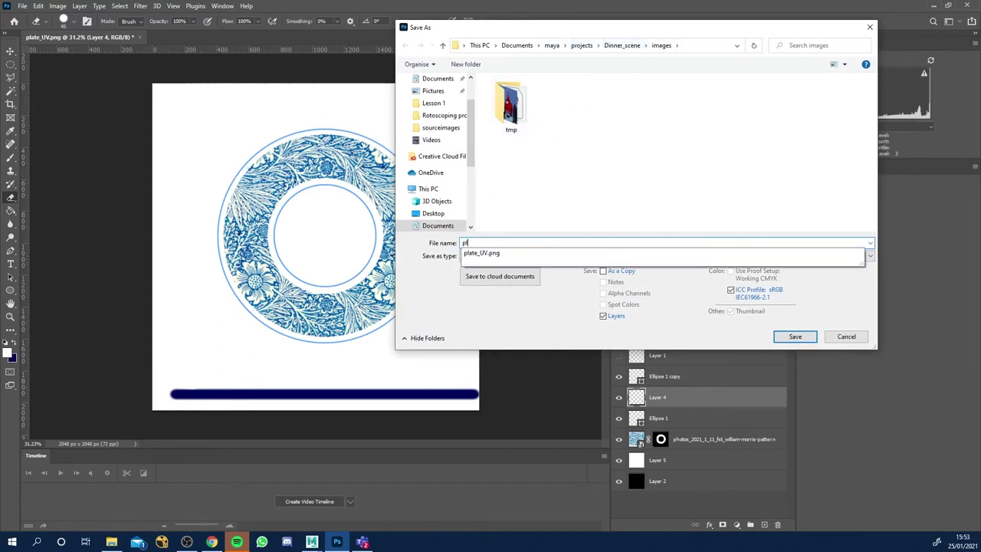
pyautogui.write('ate_texture')
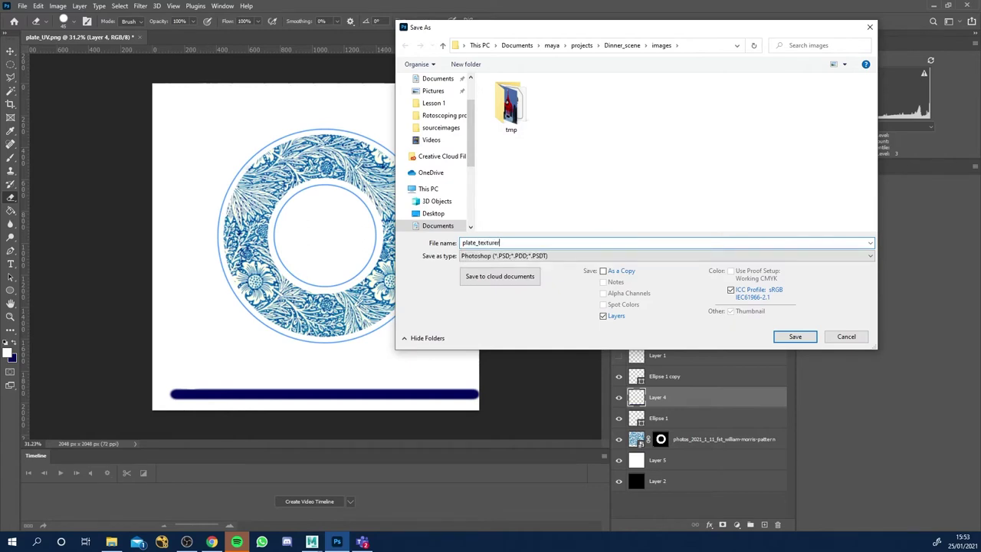
pyautogui.click(536, 258)
pyautogui.click(536, 396)
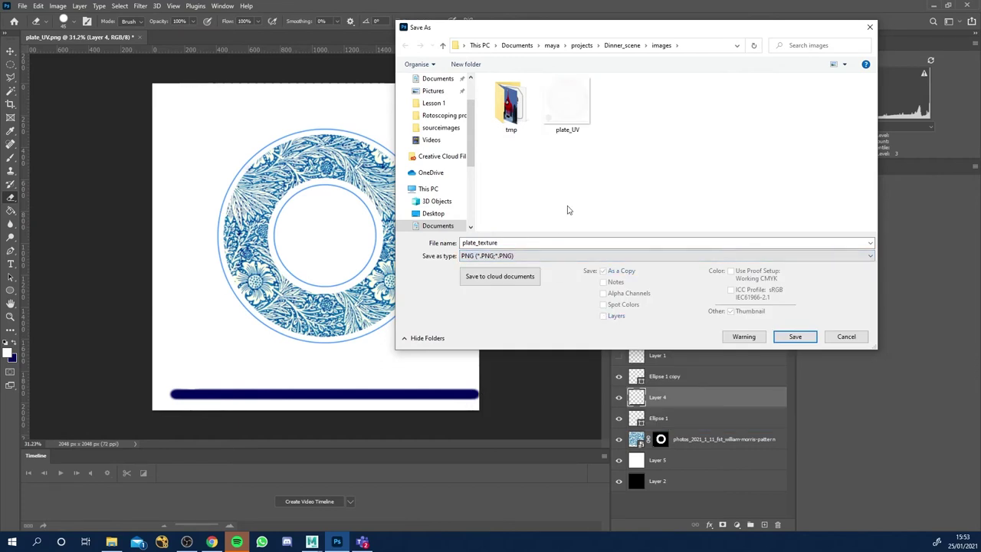
pyautogui.click(795, 336)
pyautogui.click(568, 129)
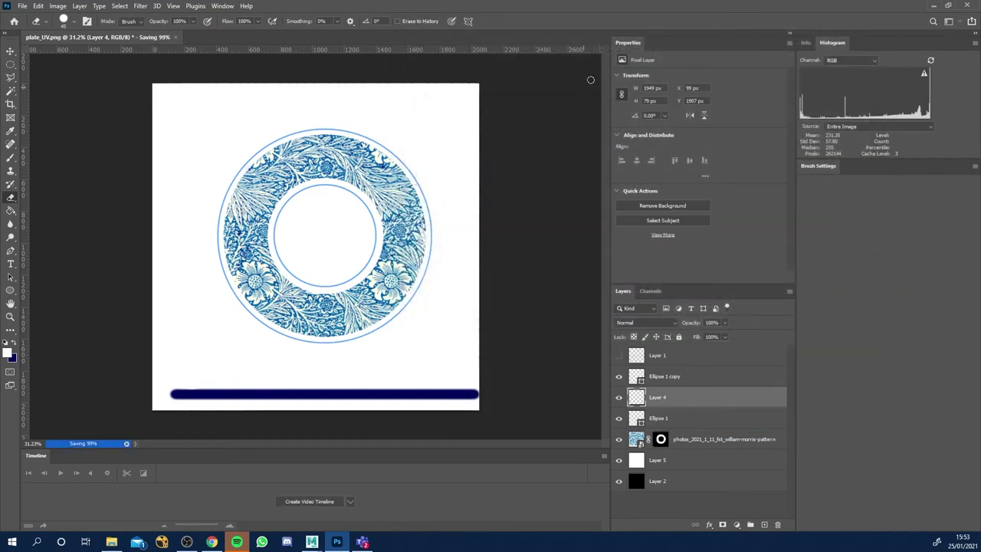
# Switch to Maya and browse for a new image for the plate material's Base Color file texture, previewing plate_texture_test.png.
pyautogui.click(933, 6)
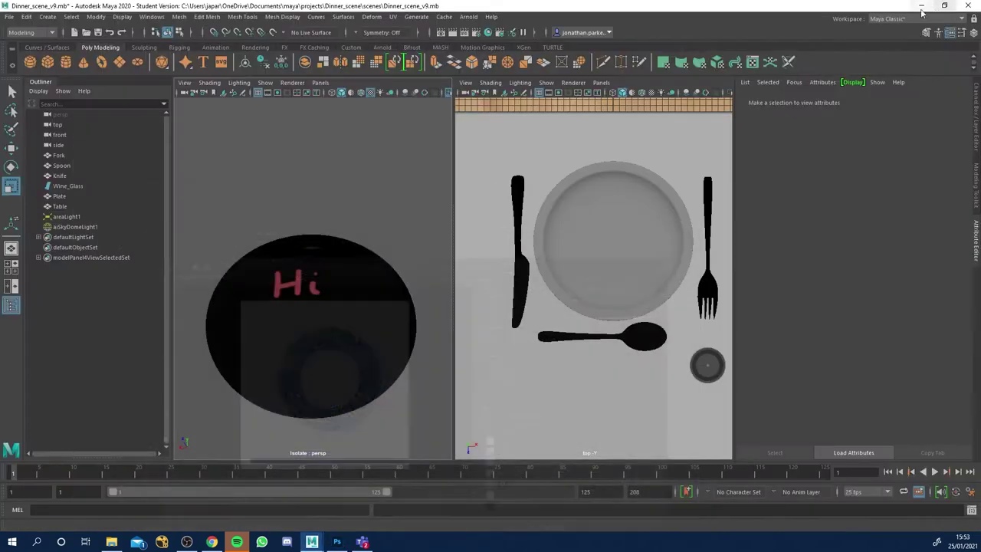
pyautogui.click(307, 306)
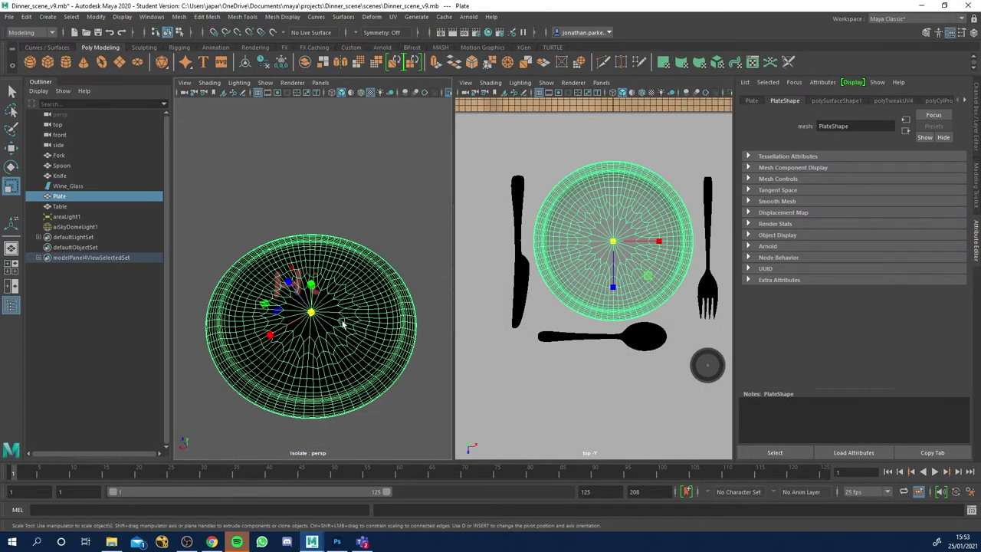
pyautogui.moveTo(332, 335); pyautogui.dragTo(357, 514, button='right')
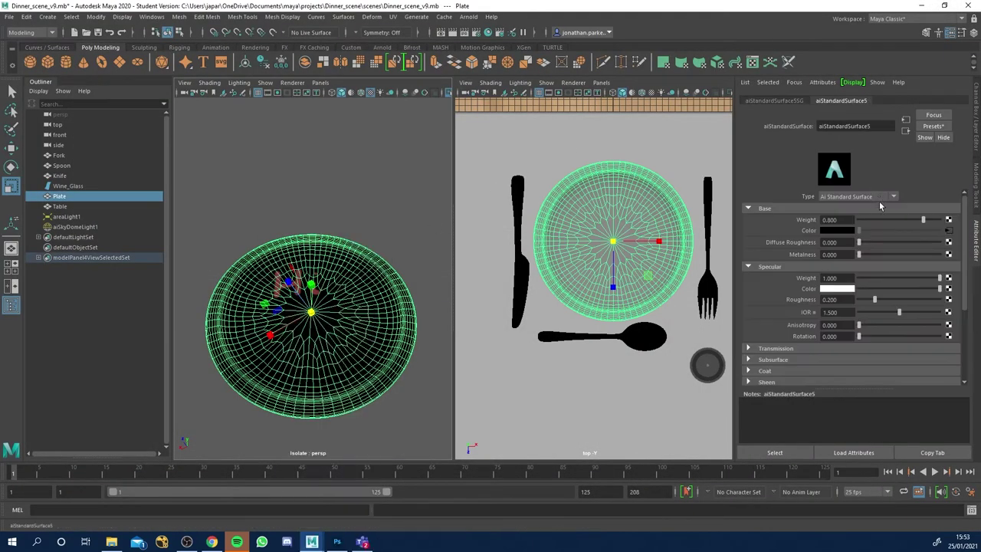
pyautogui.click(947, 230)
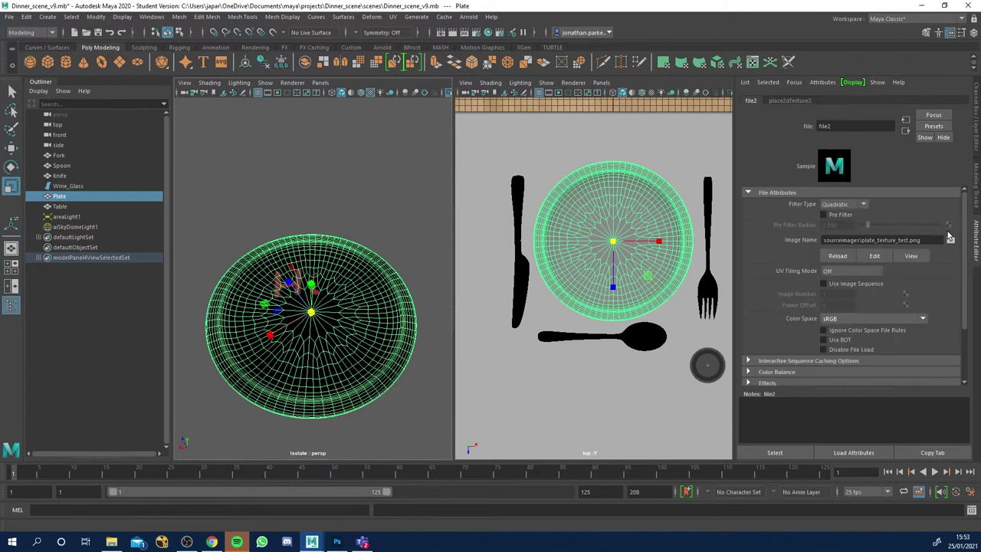
pyautogui.click(950, 241)
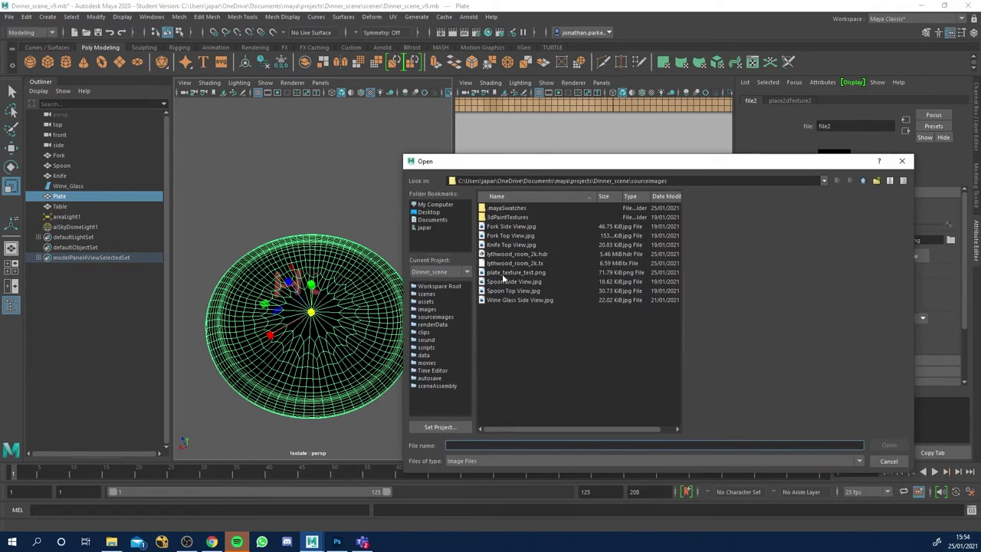
pyautogui.click(515, 273)
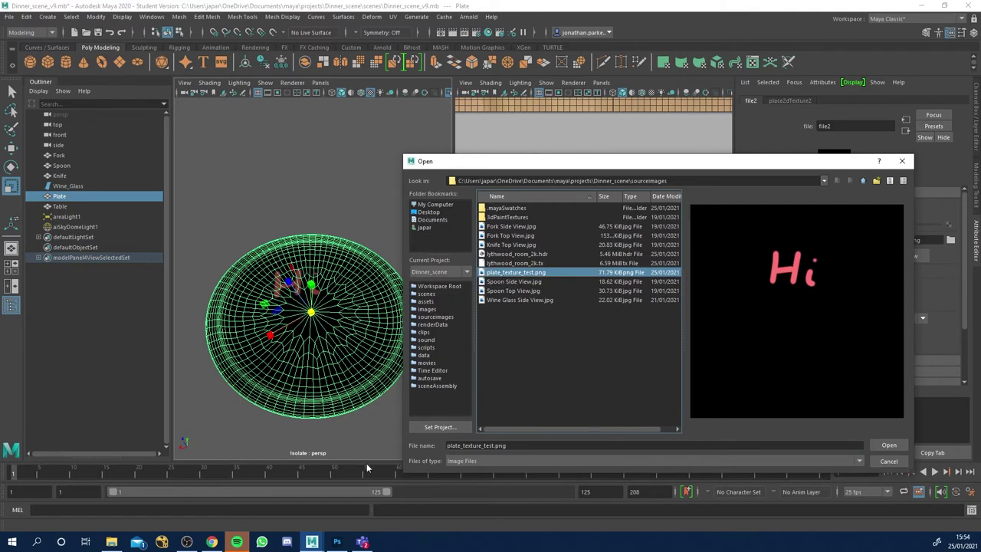
# Switch back to Photoshop and save the artwork as a PNG named plate_texture in the Dinner_scene project's sourceimages folder.
pyautogui.click(336, 542)
pyautogui.click(23, 5)
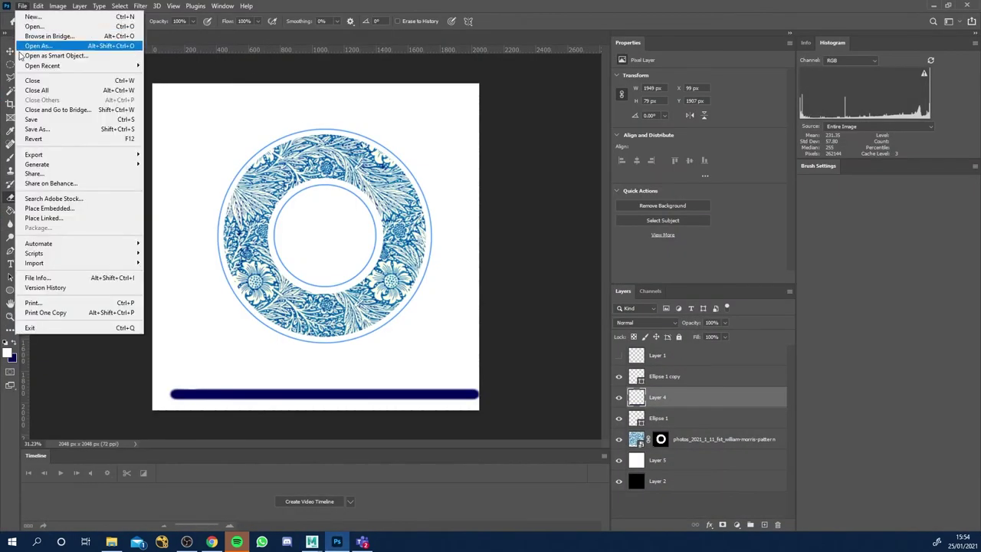
pyautogui.click(57, 130)
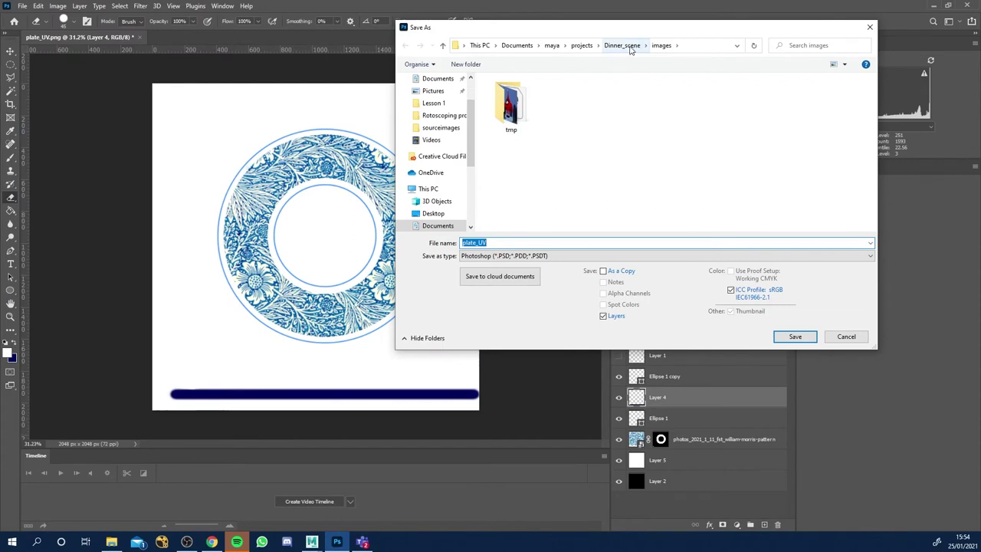
pyautogui.click(630, 46)
pyautogui.doubleClick(519, 222)
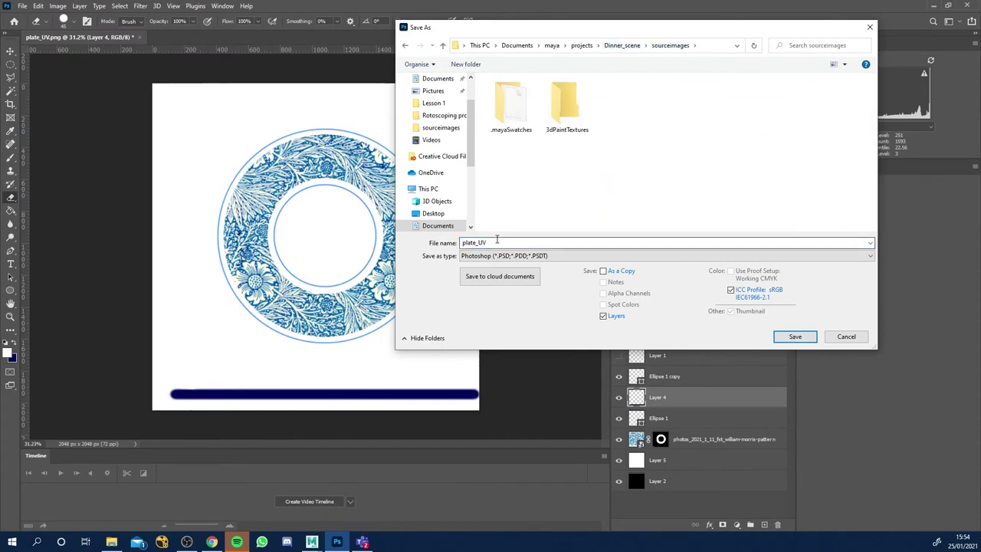
pyautogui.click(496, 239)
pyautogui.click(496, 239)
pyautogui.press('BackSpace')
pyautogui.press('BackSpace')
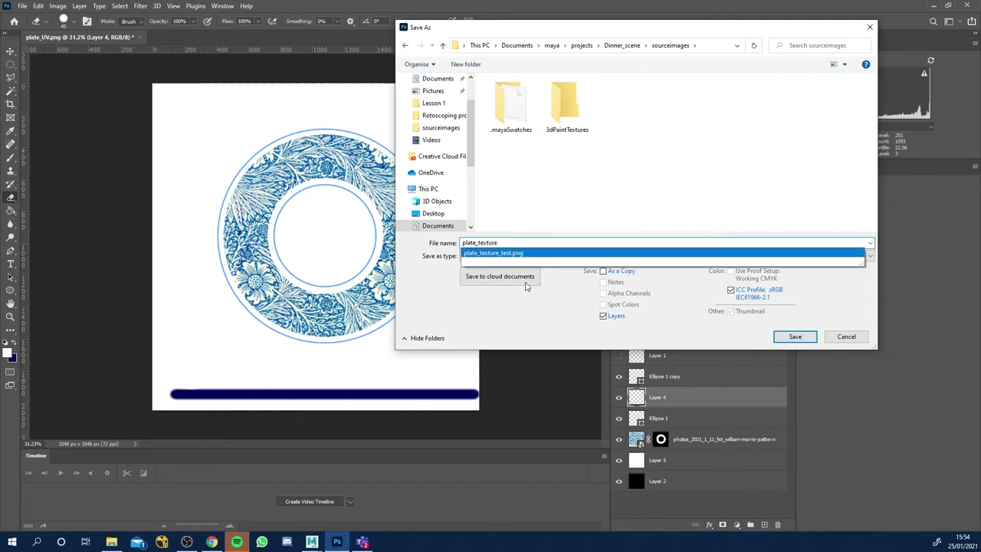
pyautogui.click(528, 256)
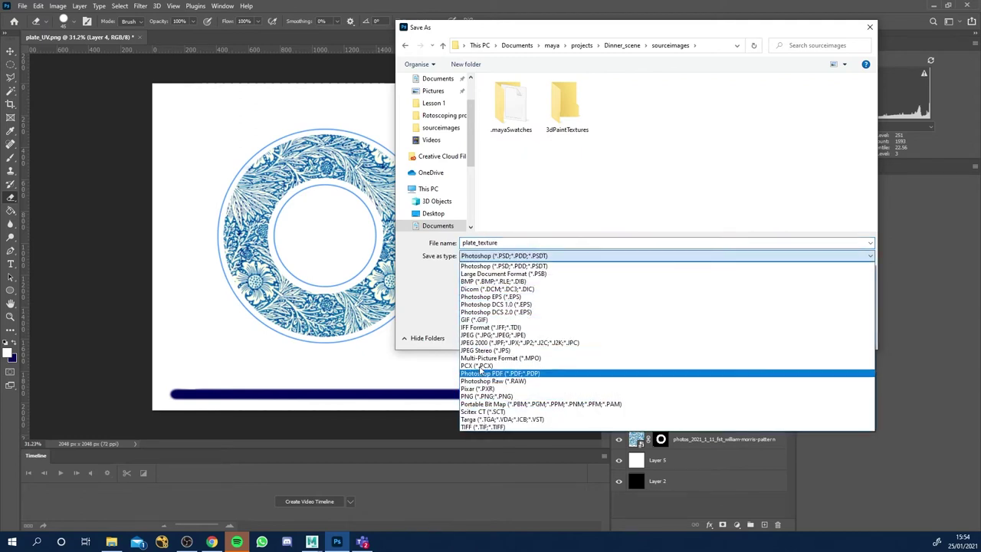
pyautogui.click(488, 396)
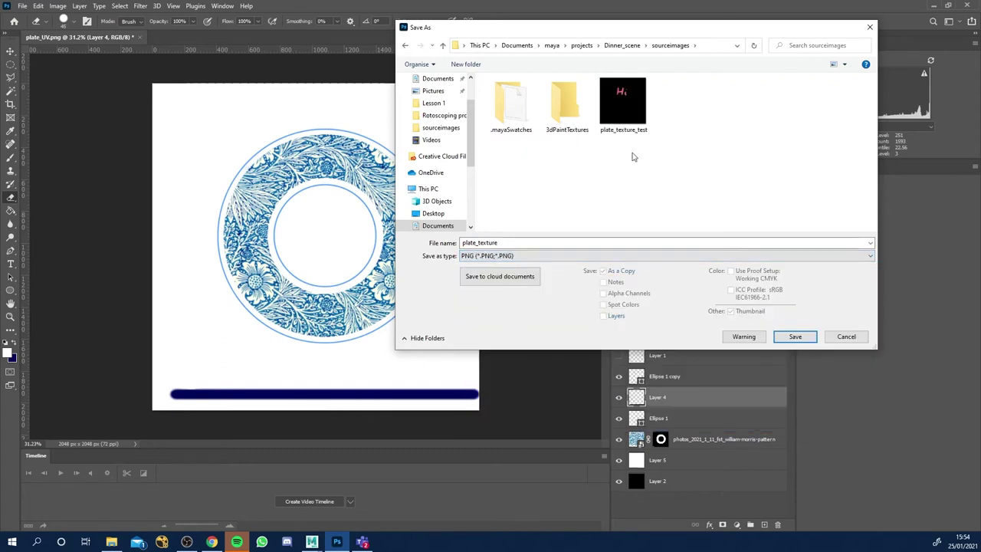
pyautogui.click(788, 338)
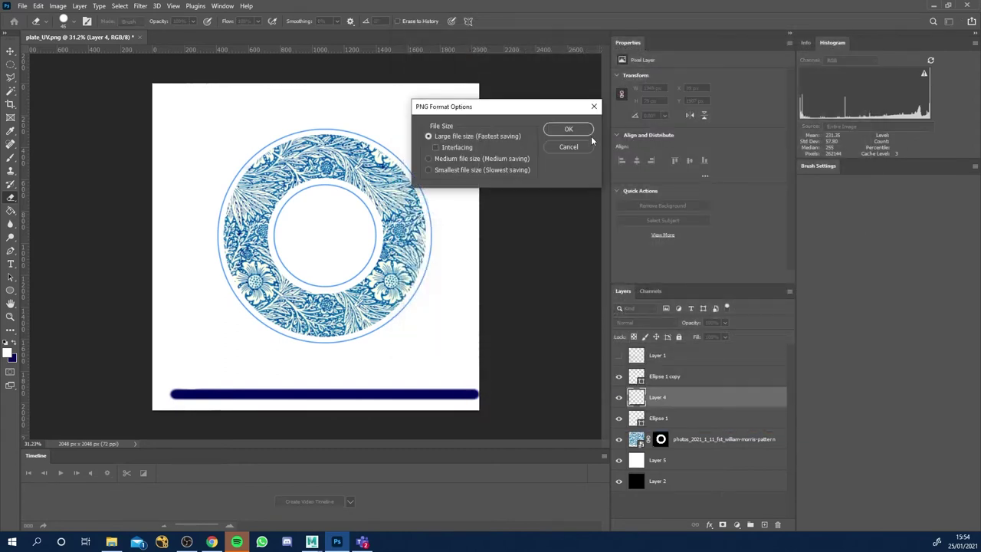
pyautogui.click(567, 129)
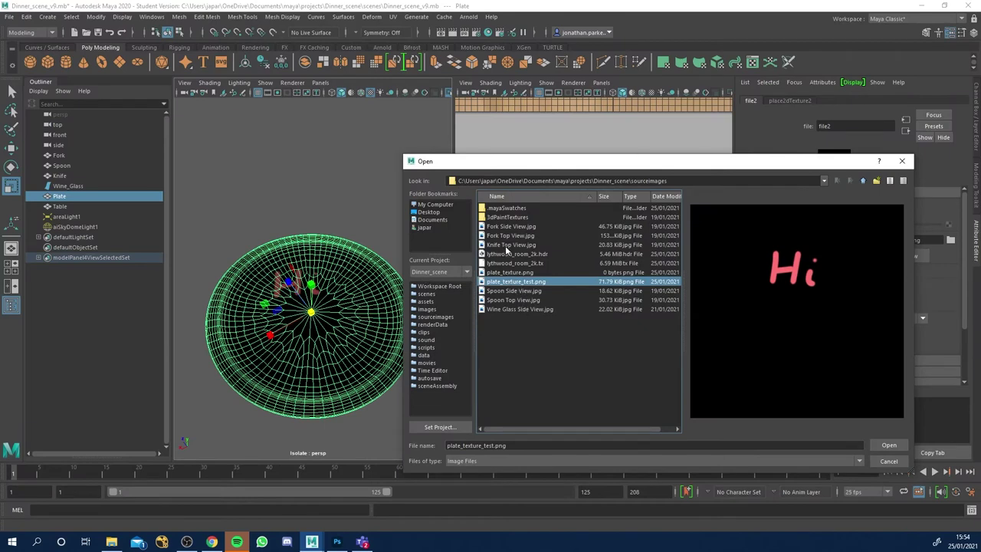
# Load plate_texture.png from the project's sourceimages folder into the plate's Base Color file texture.
pyautogui.click(837, 181)
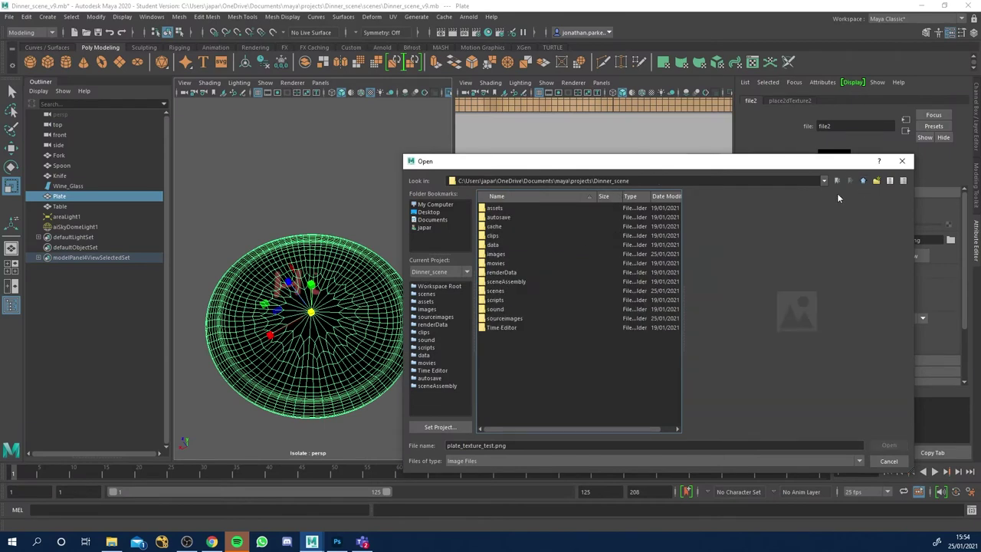
pyautogui.doubleClick(504, 318)
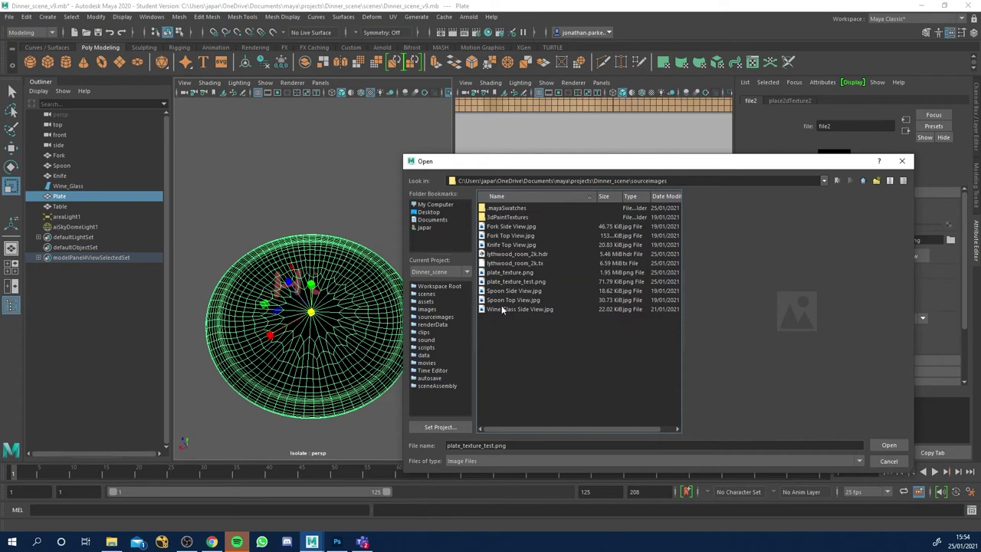
pyautogui.click(500, 282)
pyautogui.click(503, 272)
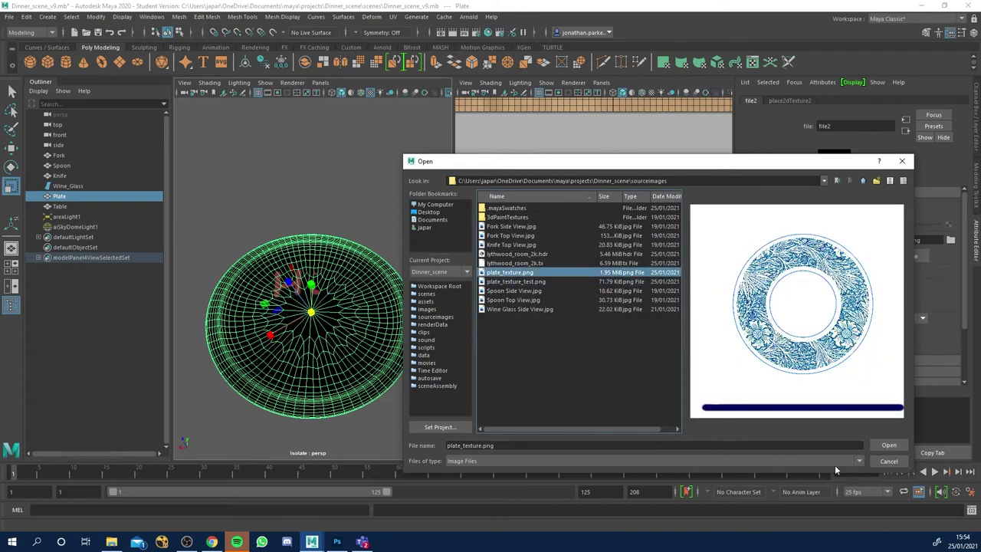
pyautogui.click(888, 444)
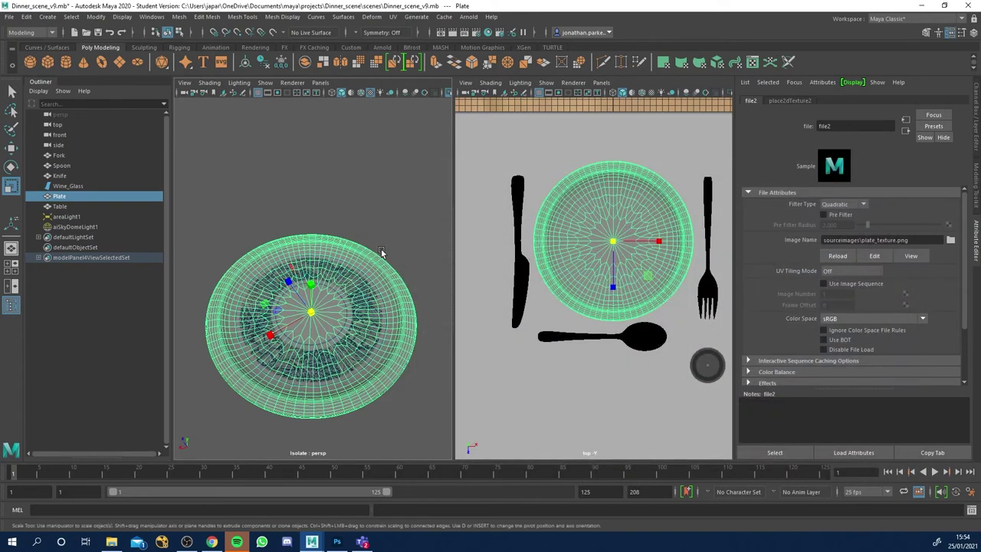
# Inspect the blue floral ring and the dark rim edge on the isolated plate from several angles in the perspective view.
pyautogui.click(380, 250)
pyautogui.keyDown('alt'); pyautogui.moveTo(390, 240); pyautogui.dragTo(418, 253); pyautogui.keyUp('alt')
pyautogui.scroll(5, 353, 337)
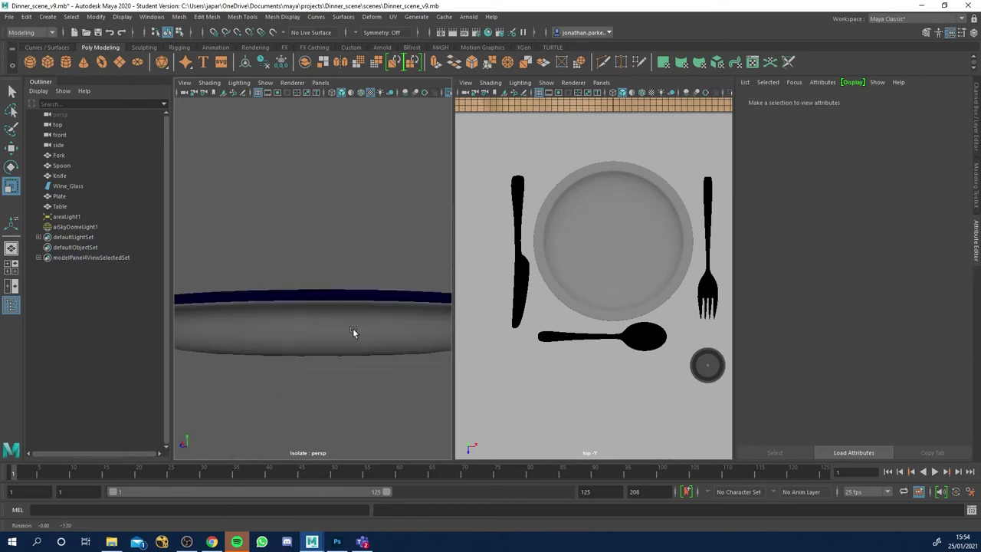
pyautogui.keyDown('alt'); pyautogui.moveTo(353, 332); pyautogui.dragTo(345, 389); pyautogui.keyUp('alt')
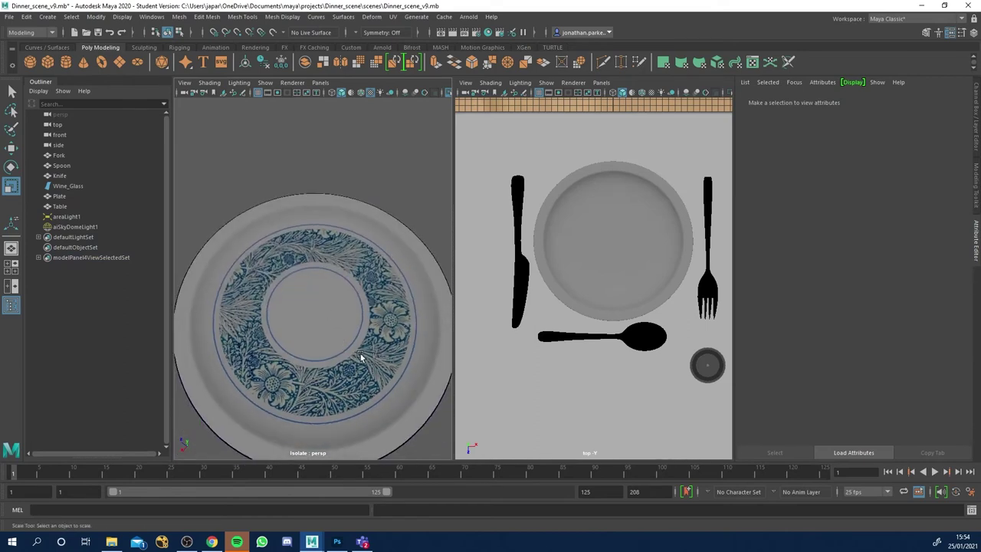
pyautogui.scroll(5, 361, 357)
pyautogui.keyDown('alt'); pyautogui.moveTo(361, 354); pyautogui.dragTo(396, 325); pyautogui.keyUp('alt')
pyautogui.scroll(-4, 399, 322)
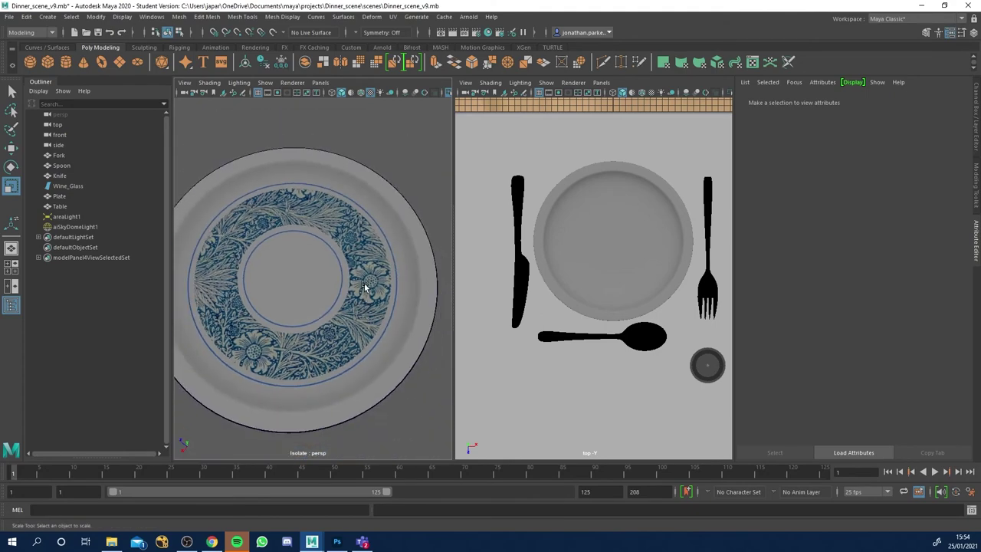
pyautogui.keyDown('alt'); pyautogui.moveTo(386, 274); pyautogui.dragTo(388, 271); pyautogui.keyUp('alt')
pyautogui.click(401, 285)
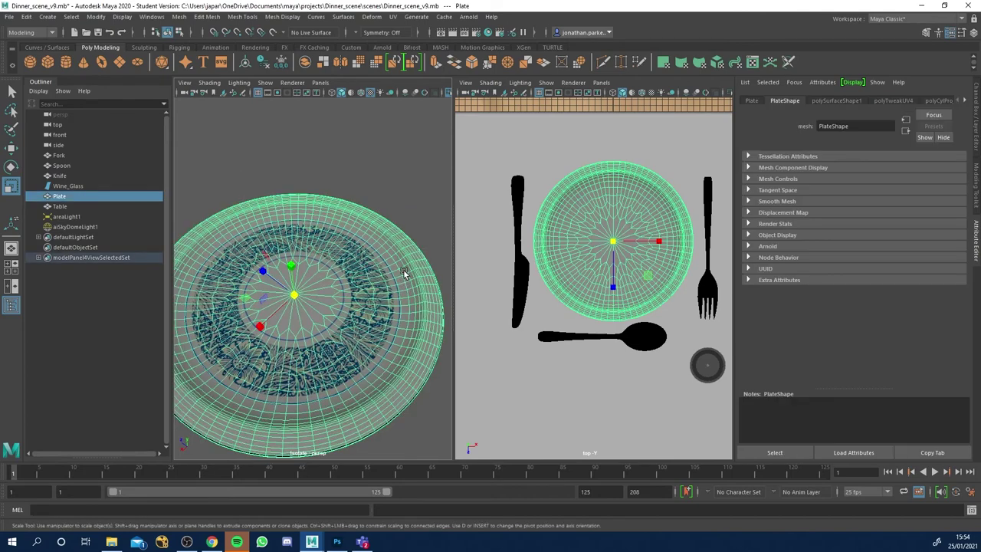
pyautogui.click(414, 205)
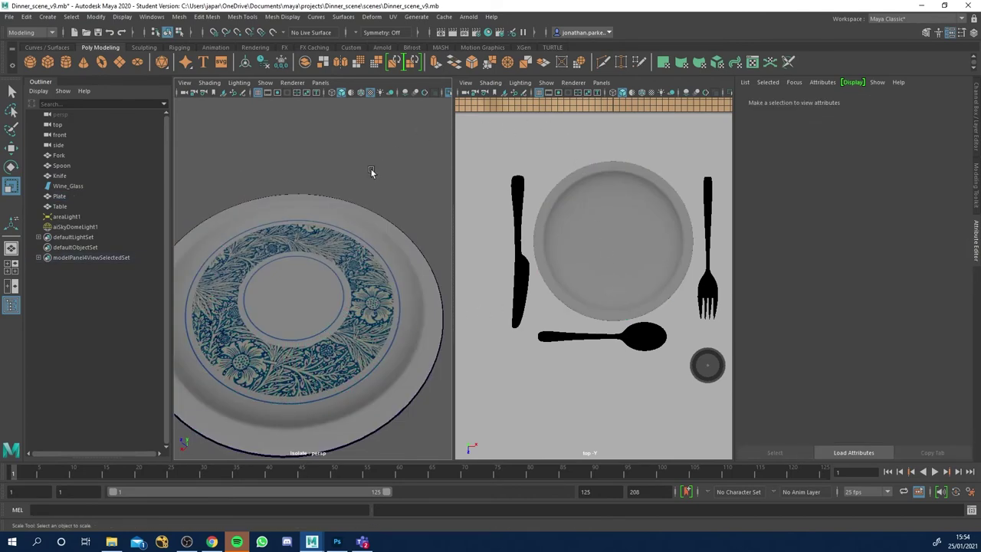
pyautogui.scroll(-3, 357, 228)
# Turn off isolation of the plate to show the whole dinner scene, and widen the perspective view.
pyautogui.click(318, 228)
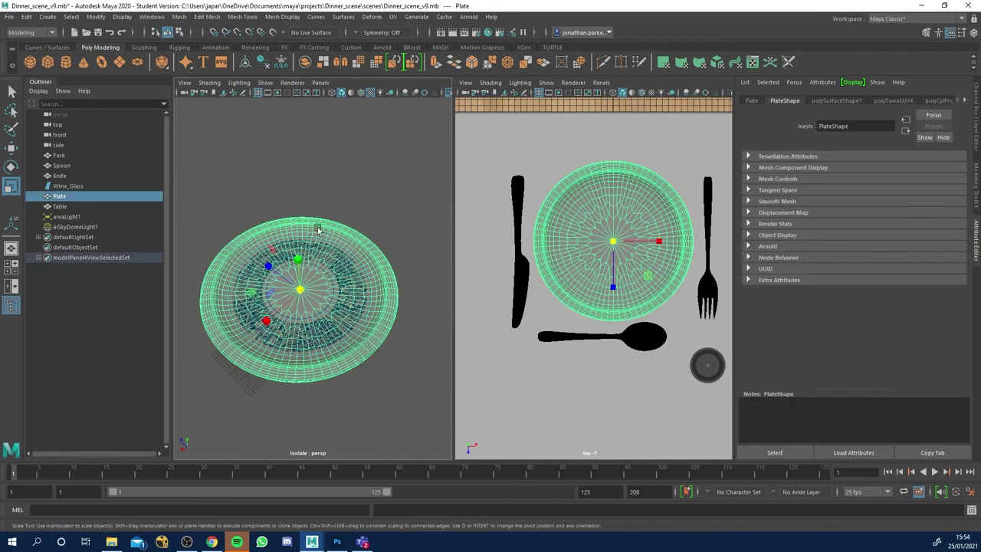
pyautogui.click(448, 97)
pyautogui.keyDown('alt'); pyautogui.moveTo(394, 299); pyautogui.dragTo(368, 260); pyautogui.keyUp('alt')
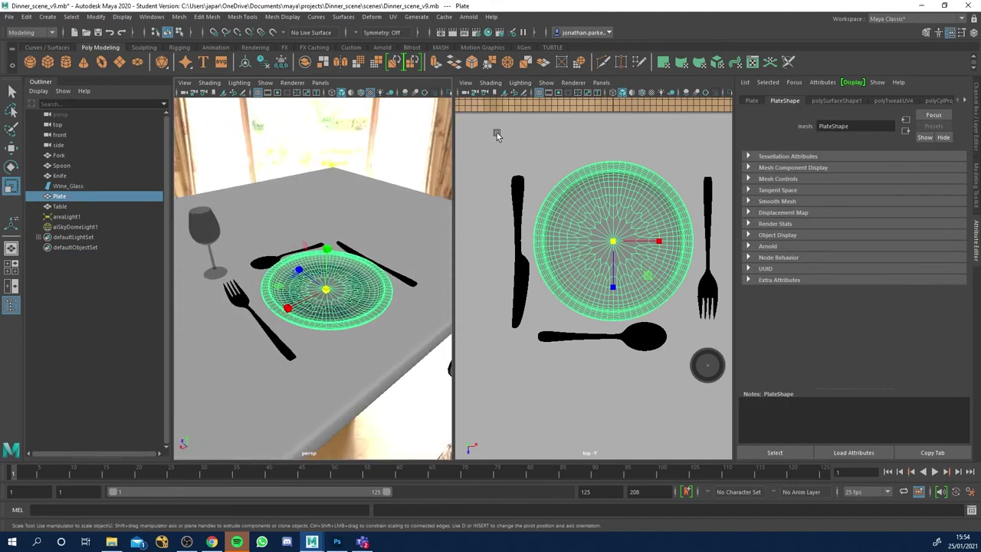
pyautogui.moveTo(453, 134); pyautogui.dragTo(528, 134)
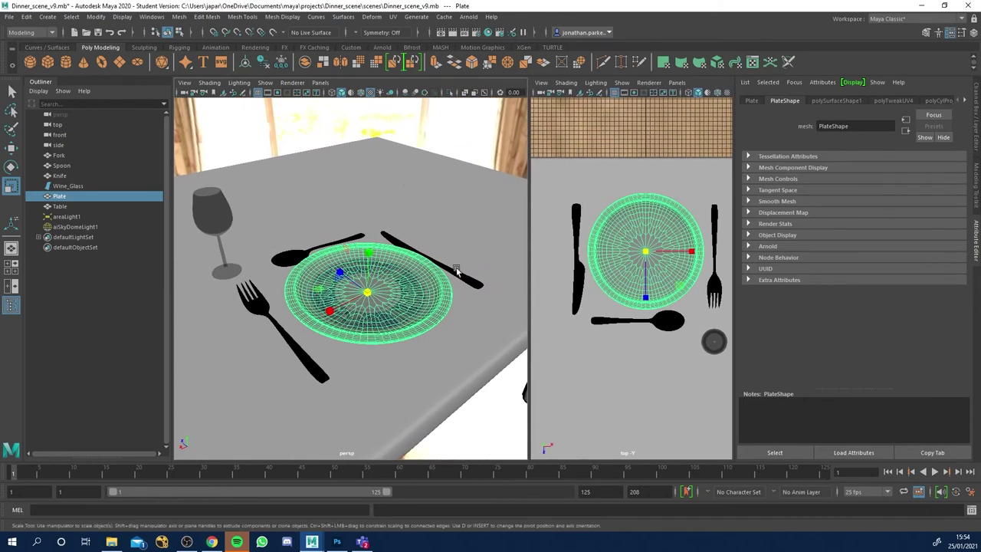
# Open the material attributes of the plate's aiStandardSurface5 shader.
pyautogui.click(965, 100)
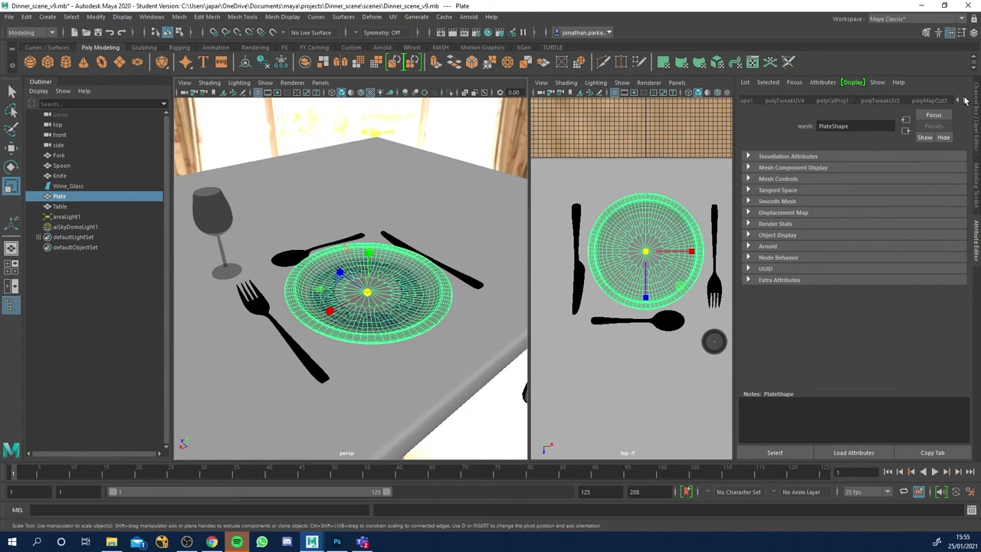
pyautogui.rightClick(360, 291)
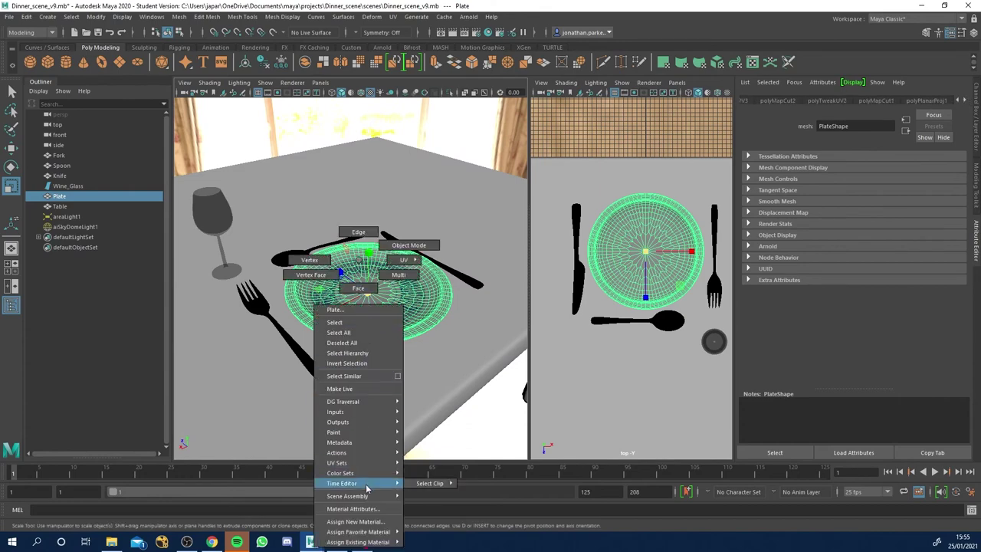
pyautogui.click(364, 509)
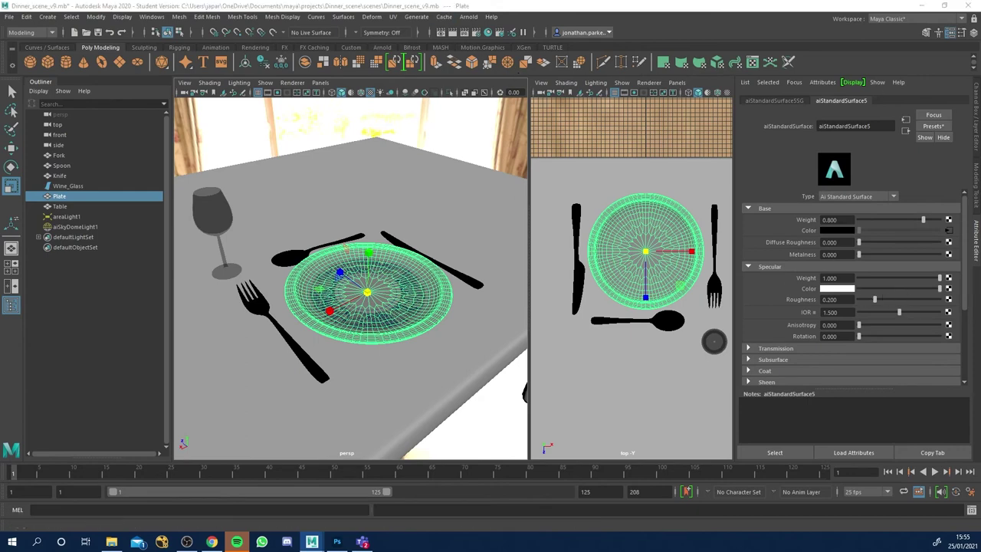
# Open the Render View and render the table setting from the perspective camera with Arnold.
pyautogui.moveTo(980, 61); pyautogui.dragTo(530, 93)
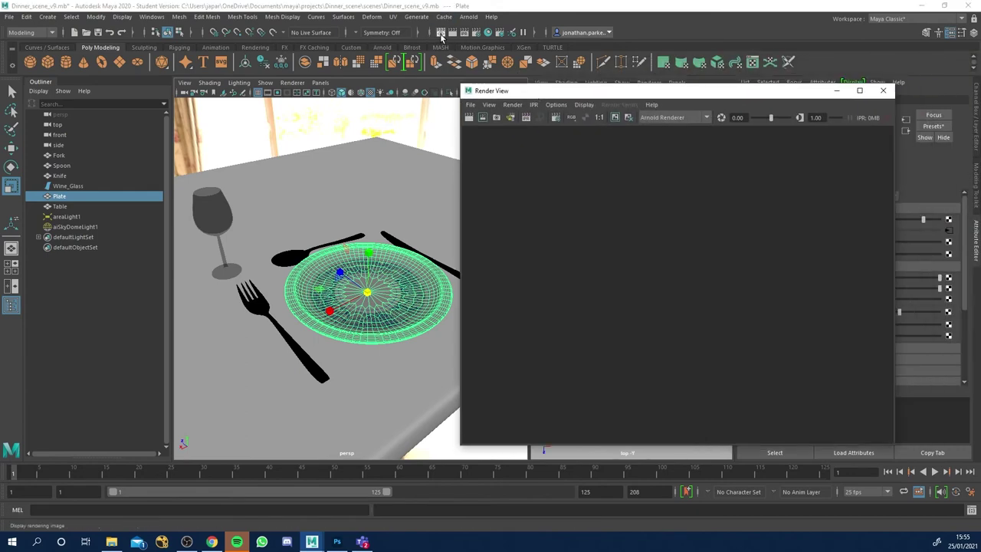
pyautogui.click(512, 105)
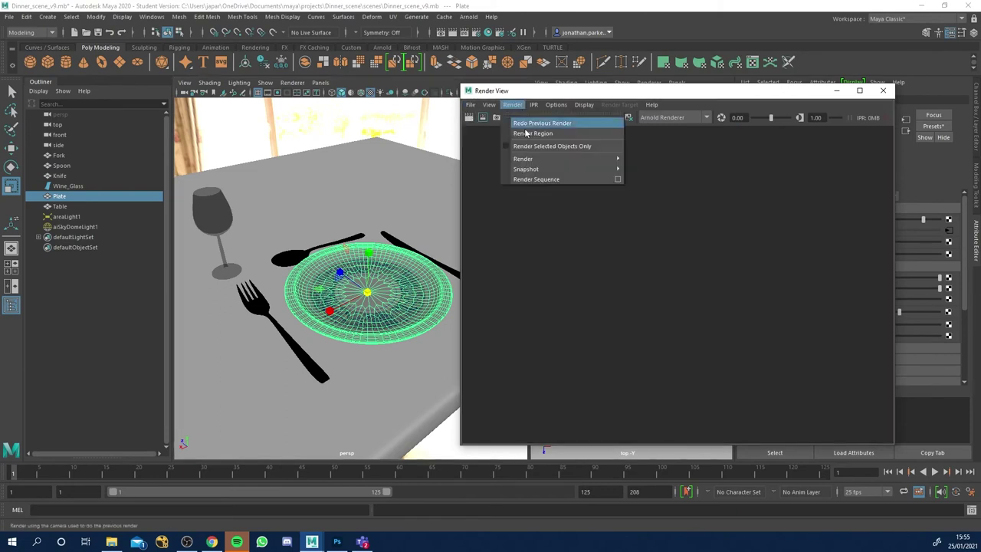
pyautogui.moveTo(538, 161)
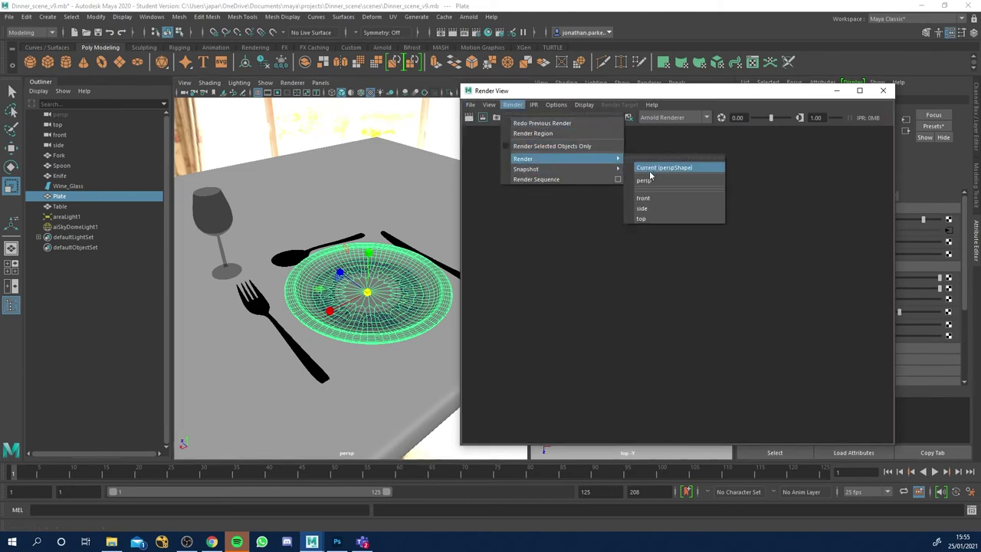
pyautogui.click(614, 200)
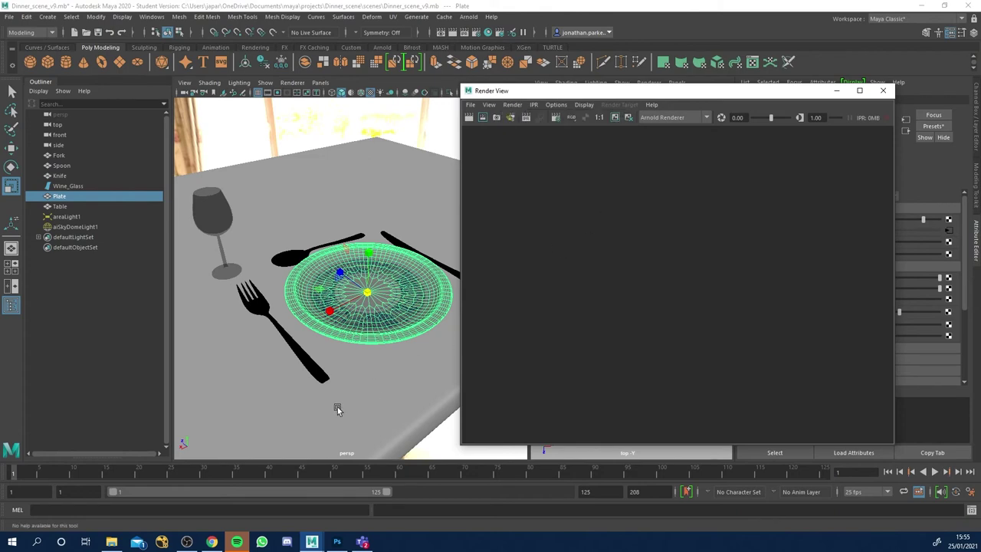
pyautogui.click(470, 116)
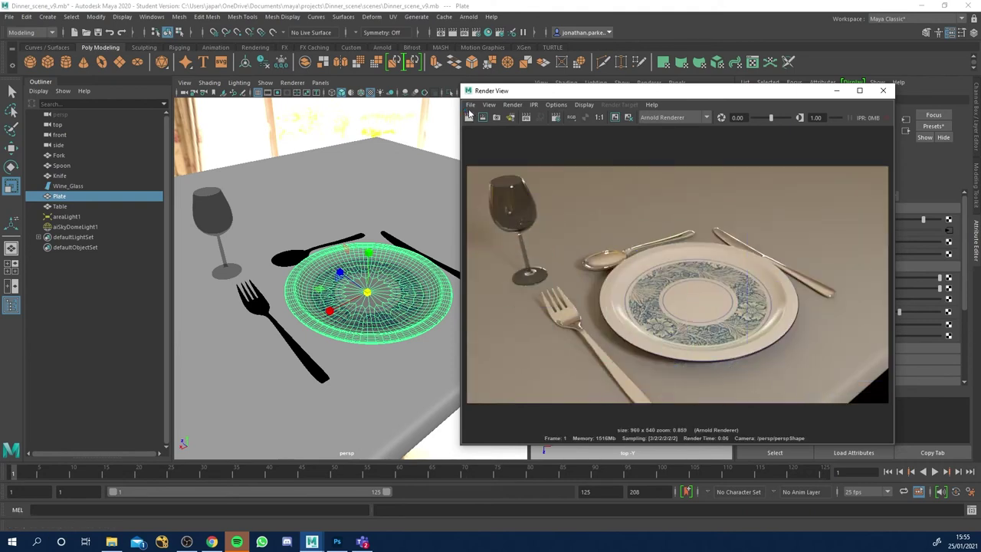
# Render a low-angle close-up of the plate from the perspective camera, keeping the Render View beside the scene.
pyautogui.moveTo(651, 90); pyautogui.dragTo(316, 104)
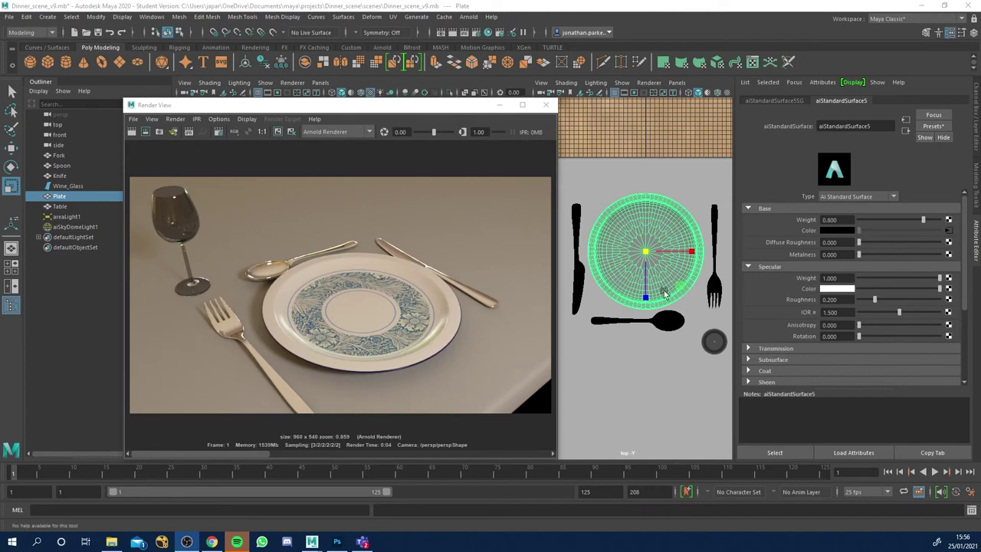
pyautogui.moveTo(422, 106); pyautogui.dragTo(784, 61)
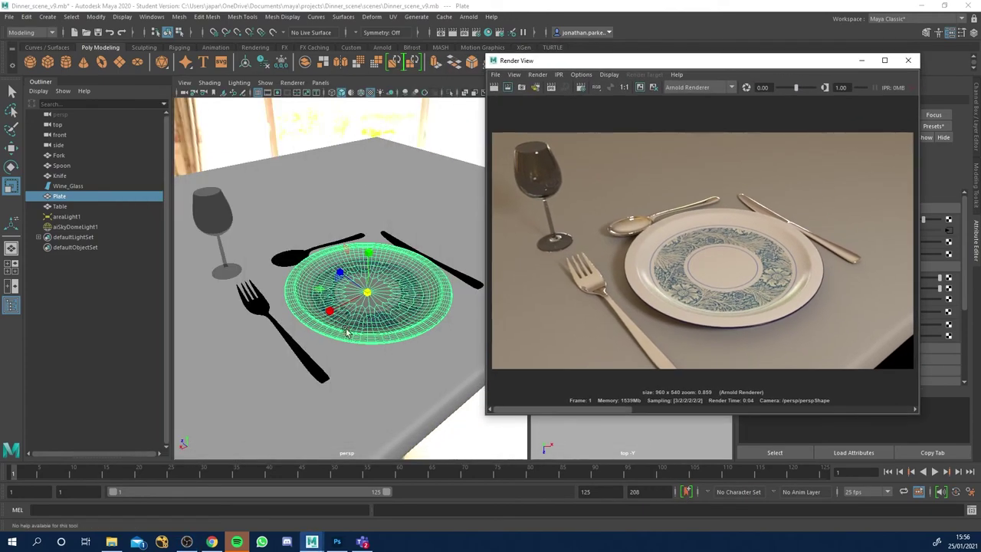
pyautogui.keyDown('alt'); pyautogui.moveTo(344, 328); pyautogui.dragTo(403, 373, button='right'); pyautogui.keyUp('alt')
pyautogui.keyDown('alt'); pyautogui.moveTo(403, 372); pyautogui.dragTo(375, 334); pyautogui.keyUp('alt')
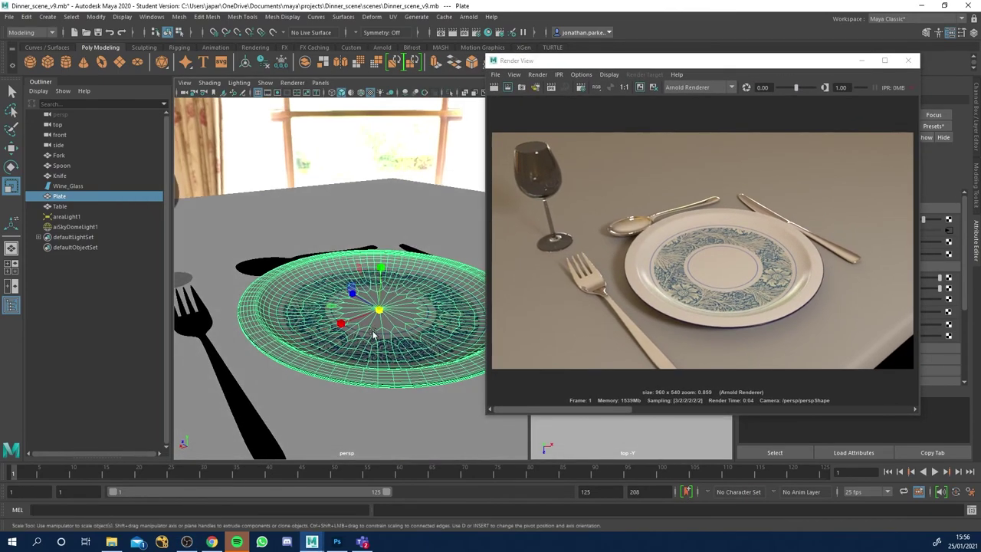
pyautogui.keyDown('alt'); pyautogui.moveTo(375, 335); pyautogui.dragTo(388, 345, button='right'); pyautogui.keyUp('alt')
pyautogui.keyDown('alt'); pyautogui.moveTo(388, 347); pyautogui.dragTo(383, 349); pyautogui.keyUp('alt')
pyautogui.click(495, 87)
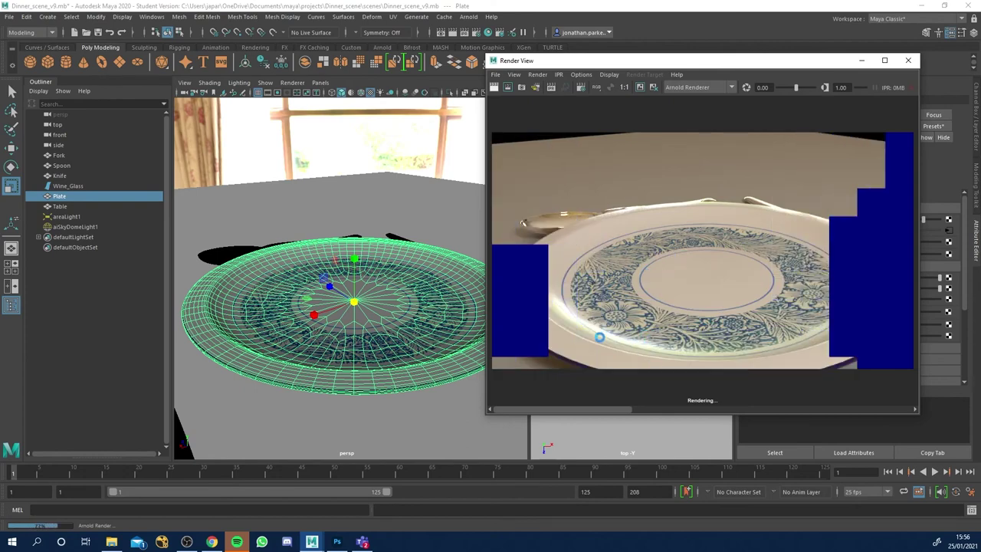
# Set the plate material's specular roughness to 0.05 and render the close-up again.
pyautogui.moveTo(592, 64); pyautogui.dragTo(240, 66)
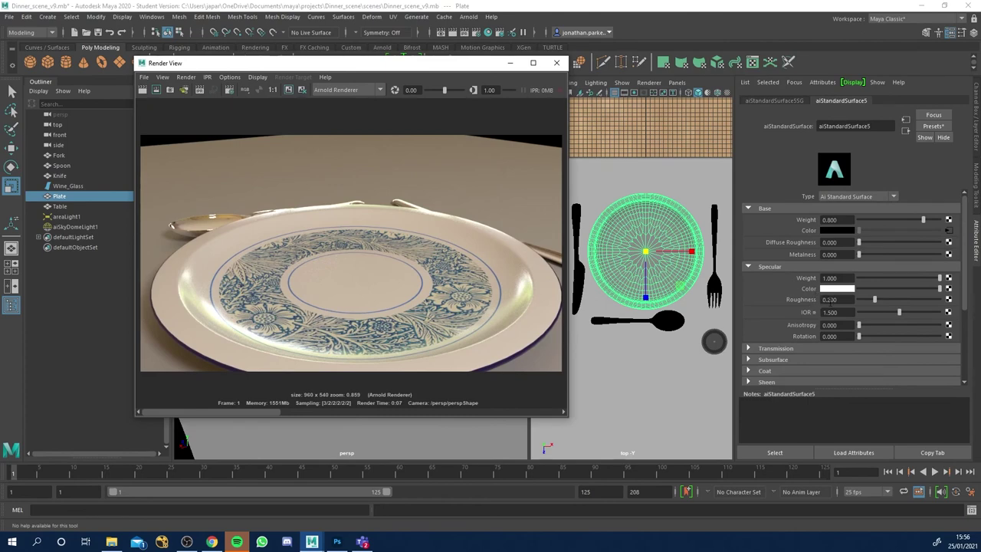
pyautogui.click(830, 299)
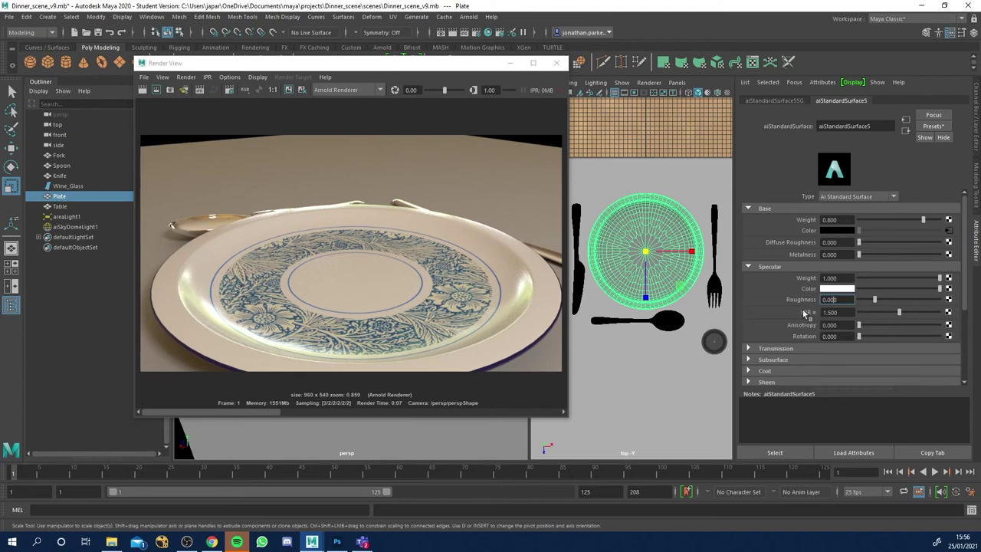
pyautogui.press('Return')
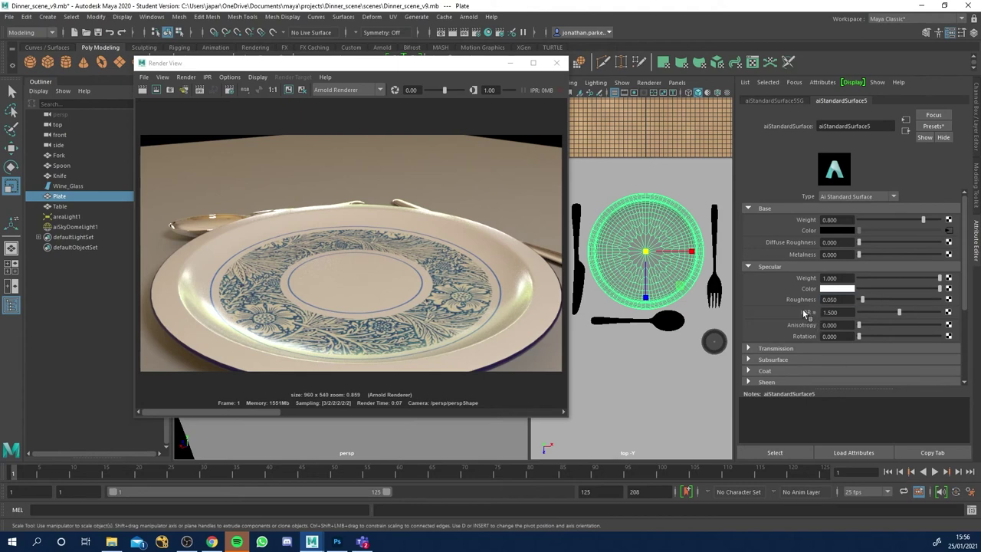
pyautogui.click(289, 90)
pyautogui.click(142, 90)
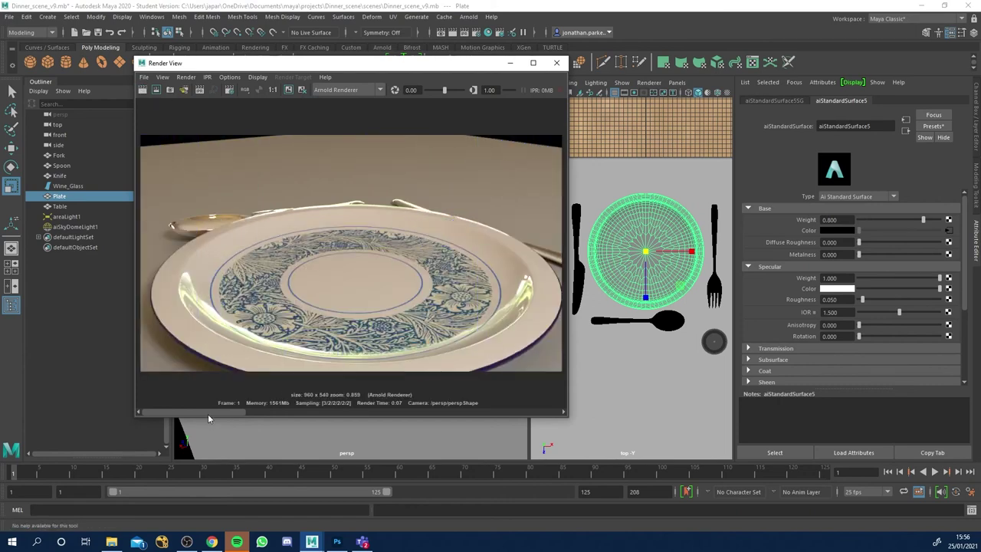
# Reframe the perspective camera farther back to include the wine glass and cutlery, and render the wider shot.
pyautogui.moveTo(212, 414); pyautogui.dragTo(233, 412)
pyautogui.moveTo(406, 63); pyautogui.dragTo(806, 47)
pyautogui.keyDown('alt'); pyautogui.moveTo(412, 306); pyautogui.dragTo(397, 304); pyautogui.keyUp('alt')
pyautogui.keyDown('alt'); pyautogui.moveTo(398, 303); pyautogui.dragTo(270, 282, button='right'); pyautogui.keyUp('alt')
pyautogui.keyDown('alt'); pyautogui.moveTo(269, 282); pyautogui.dragTo(342, 257); pyautogui.keyUp('alt')
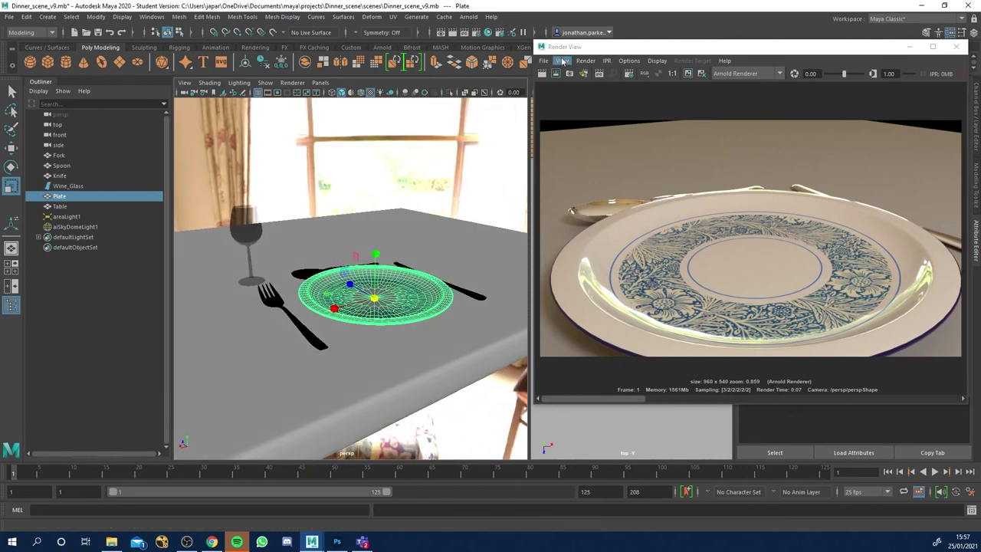
pyautogui.click(541, 74)
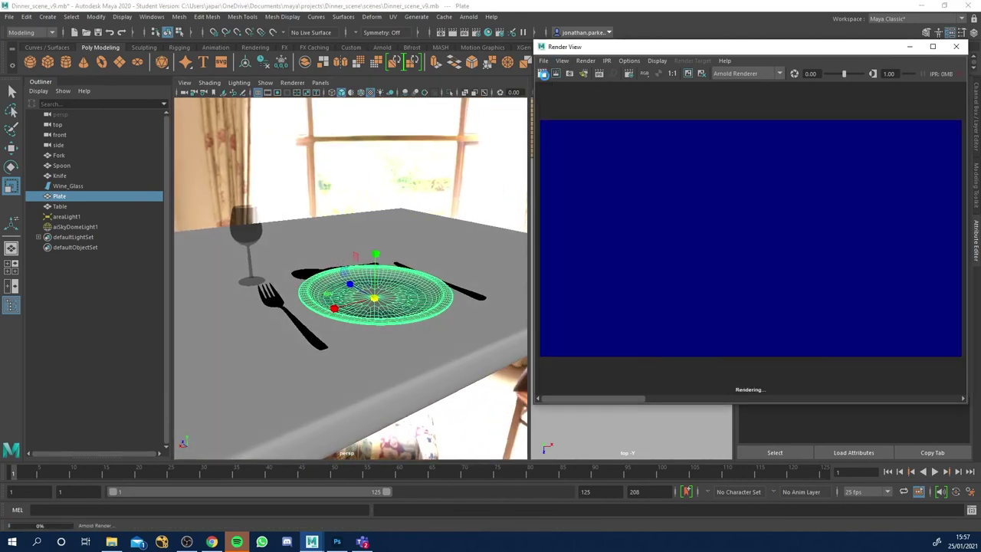